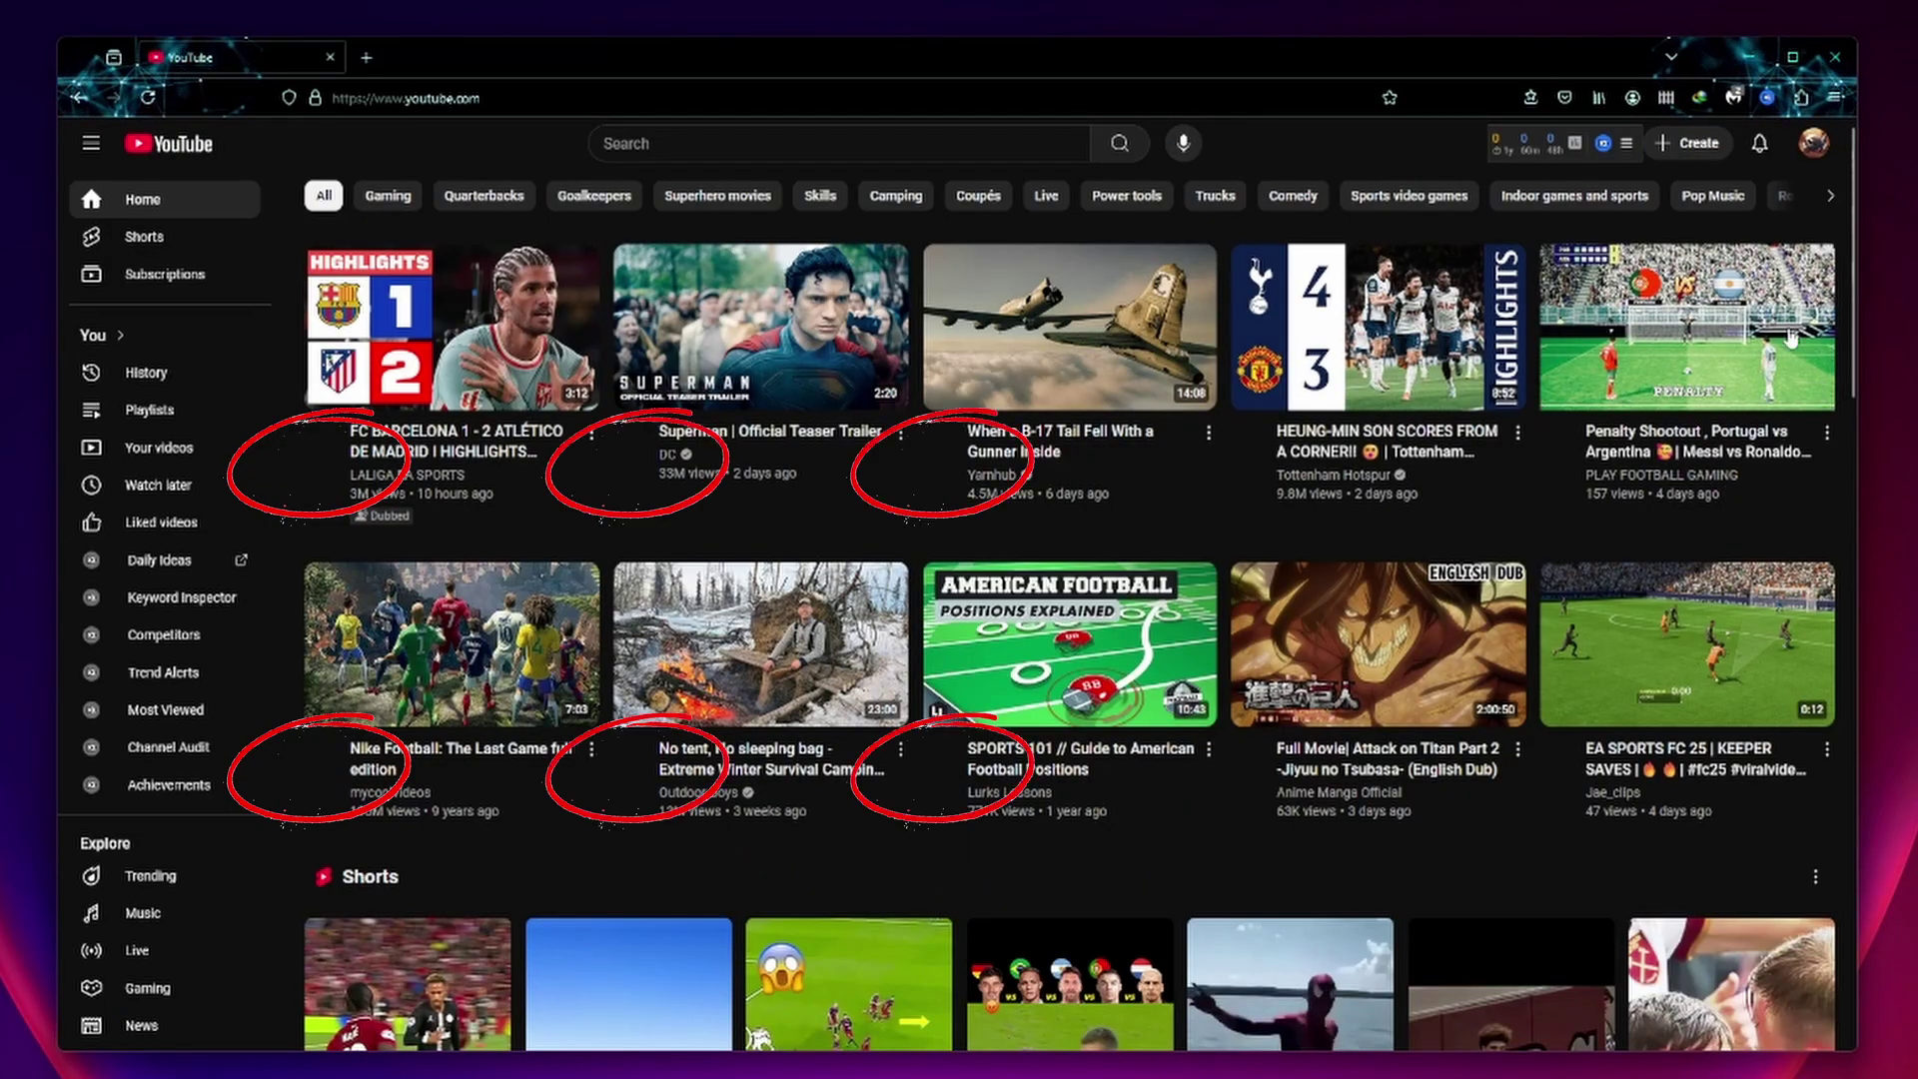
# Reload YouTube, clear all watch history from the History page, and go back to Home.
pyautogui.press('F5')
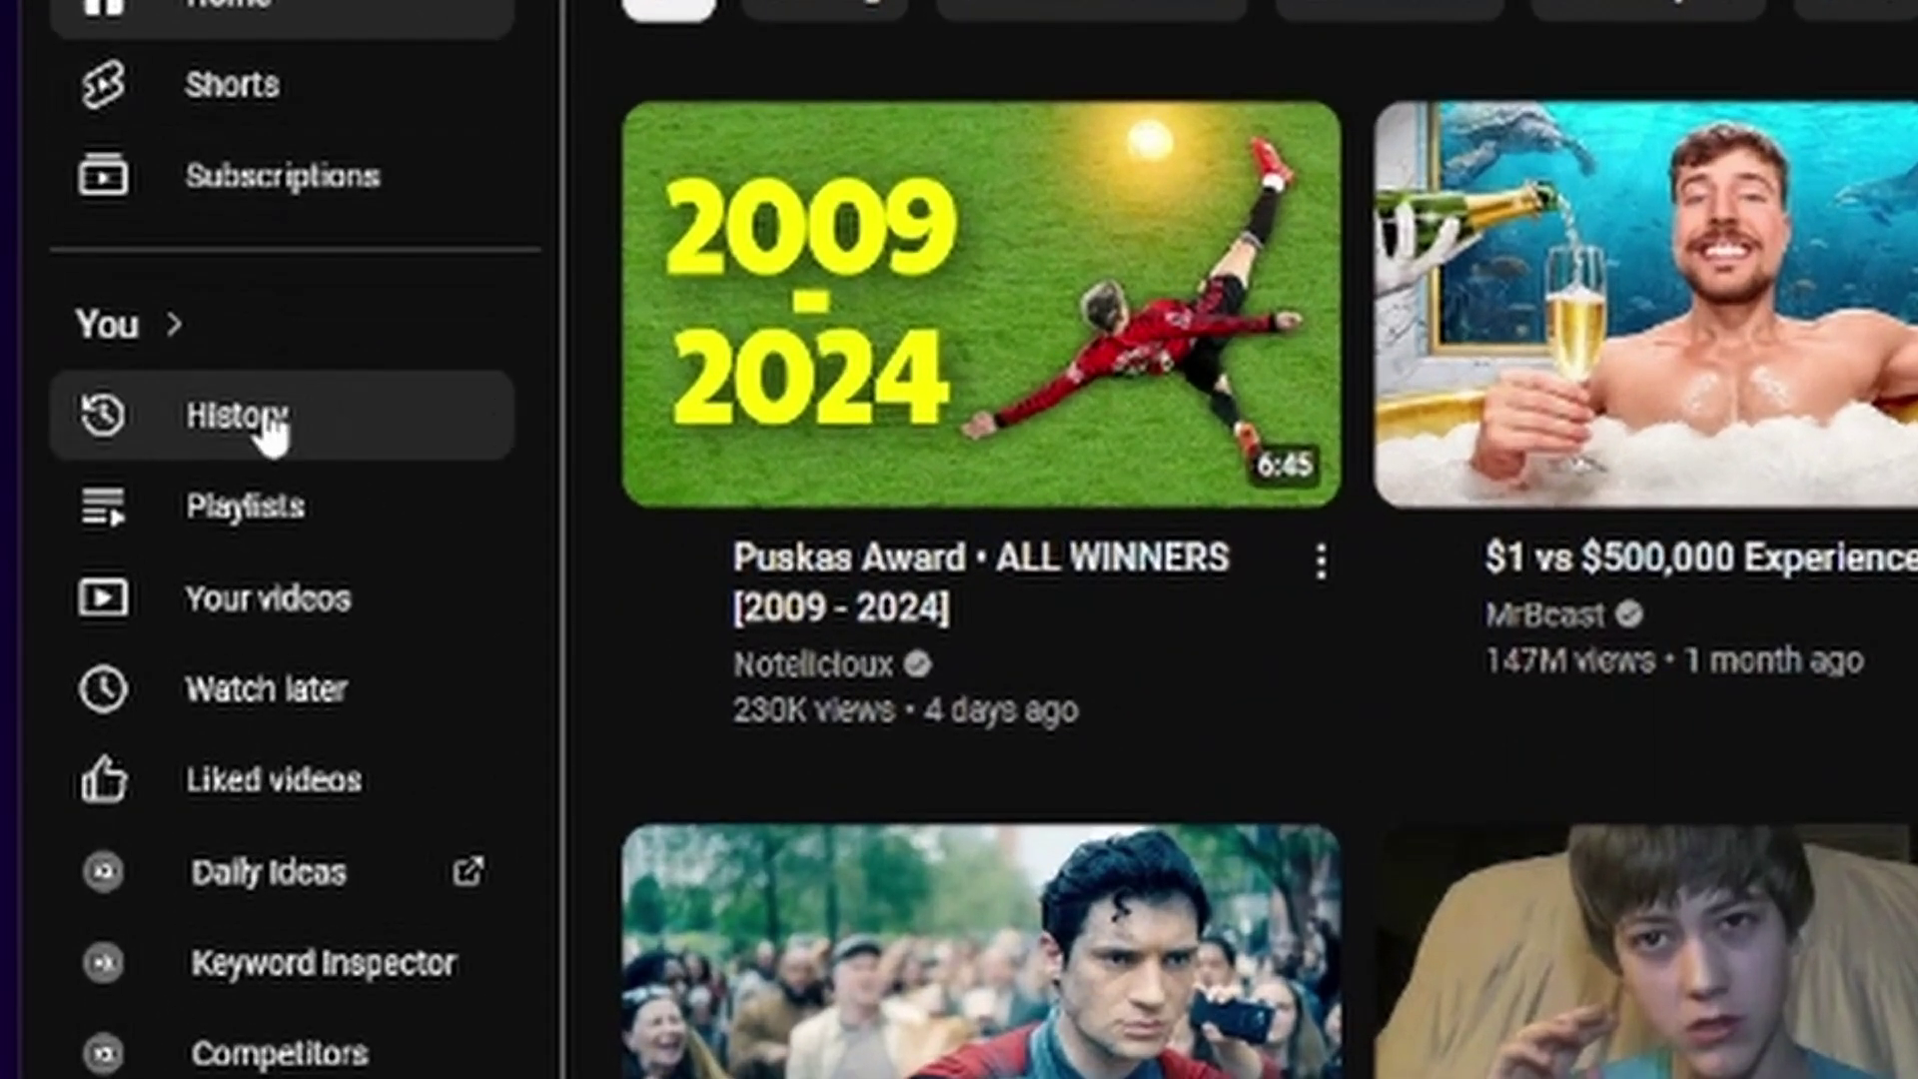
pyautogui.click(267, 430)
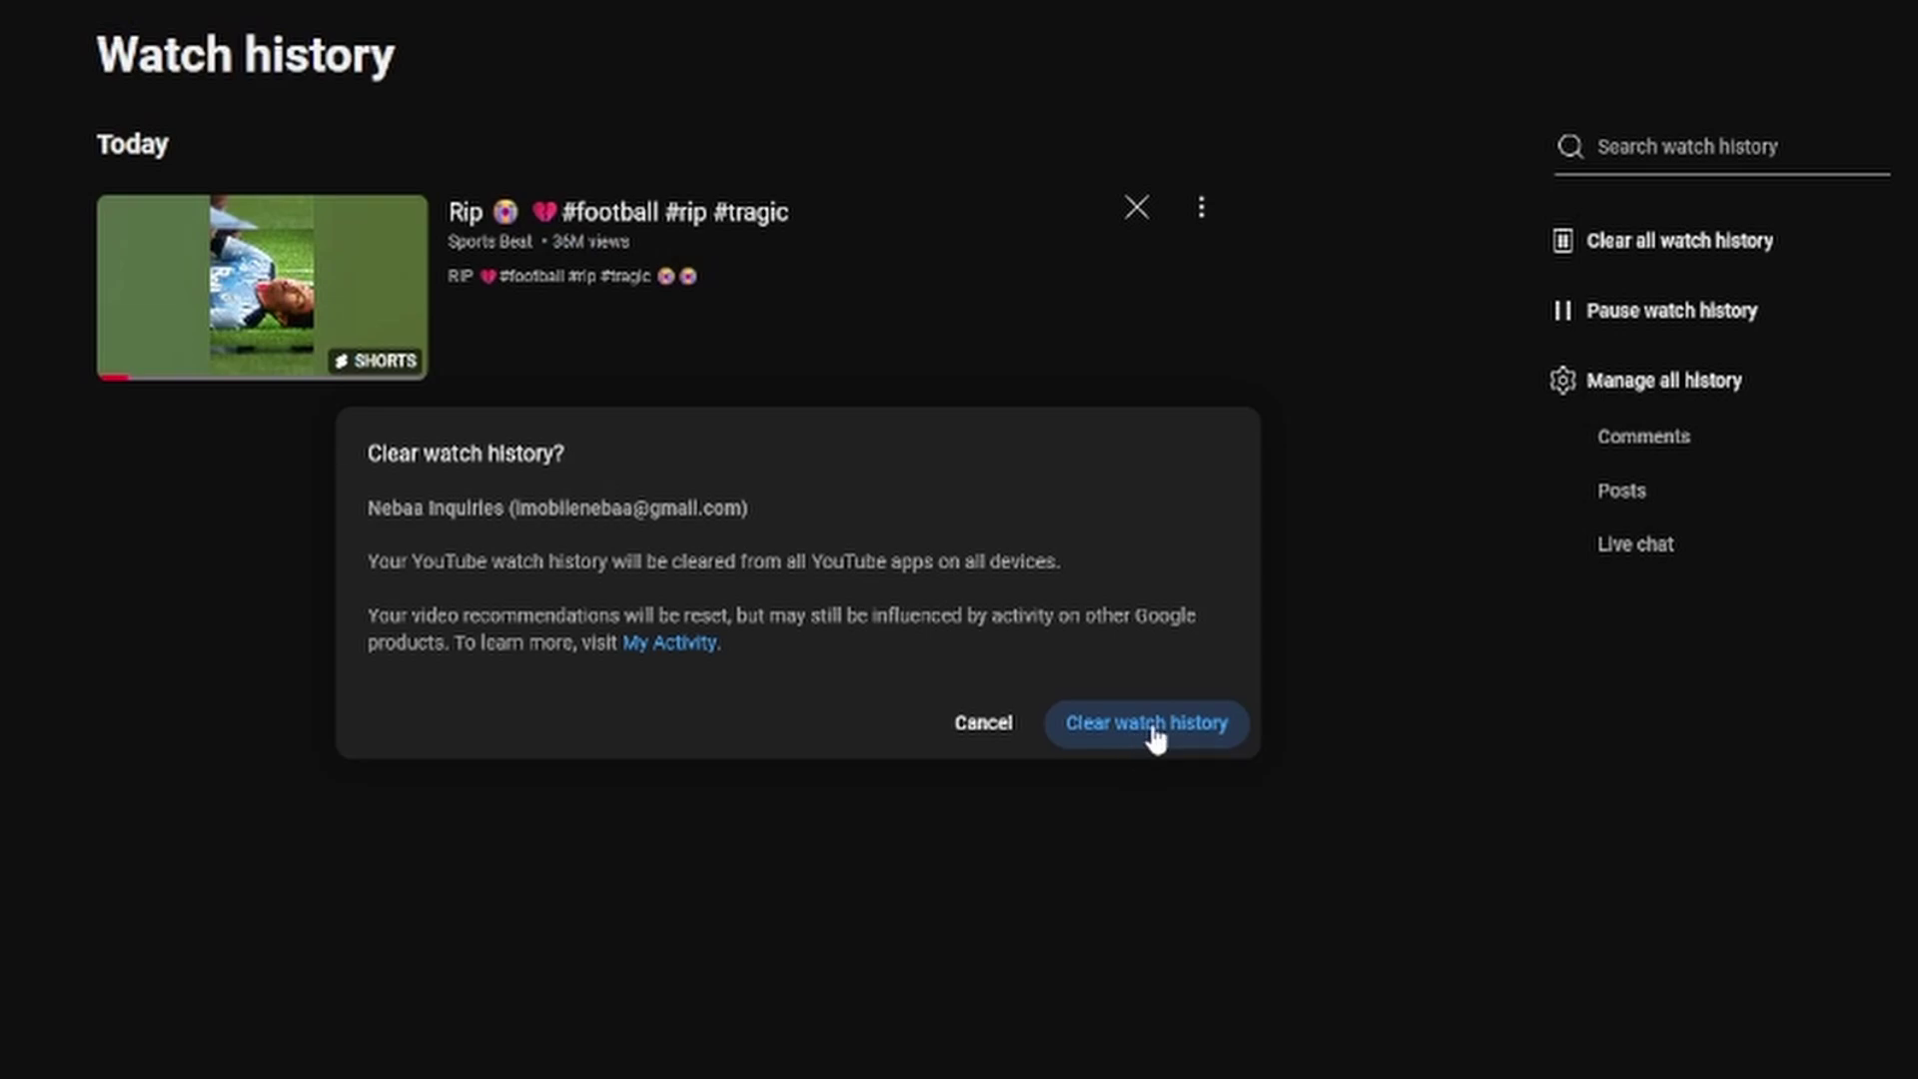
pyautogui.click(1154, 734)
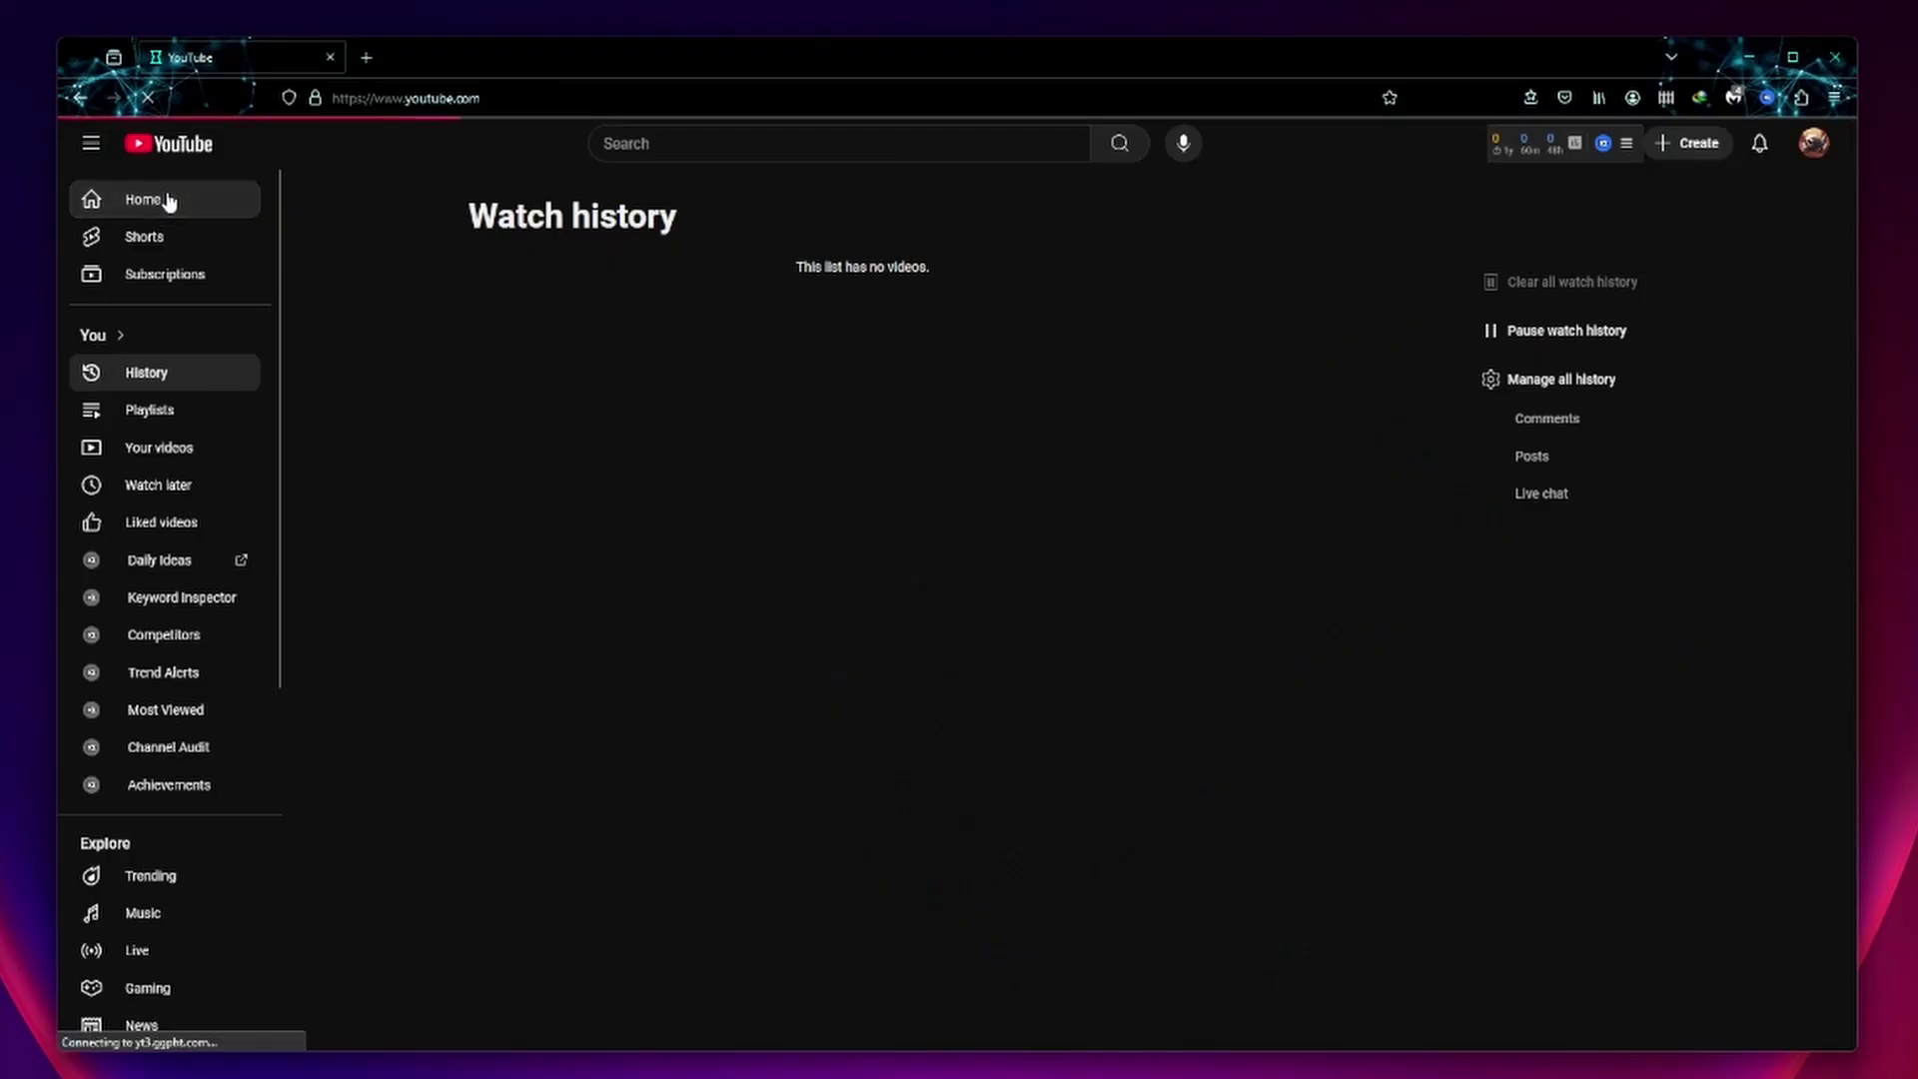
pyautogui.click(240, 198)
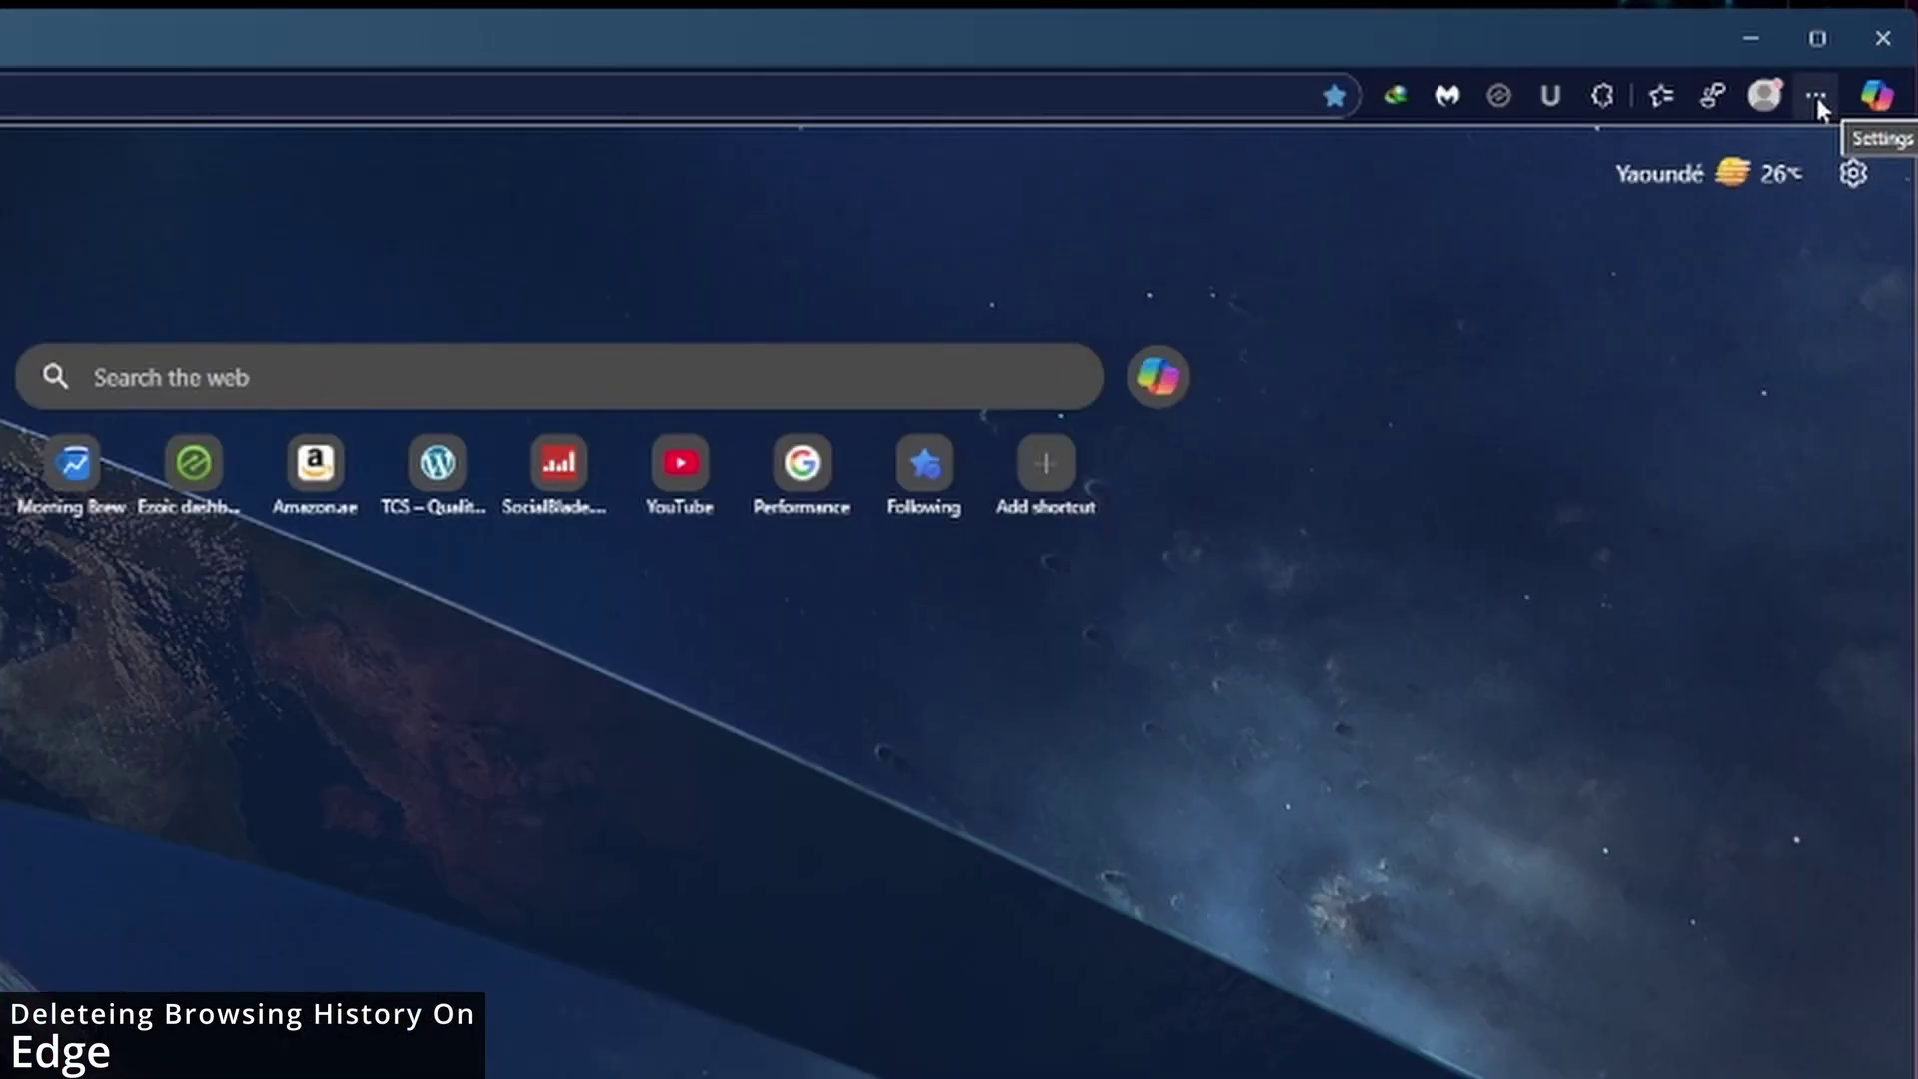
# Open Edge's Delete browsing data options with the time range set to All time.
pyautogui.click(1814, 93)
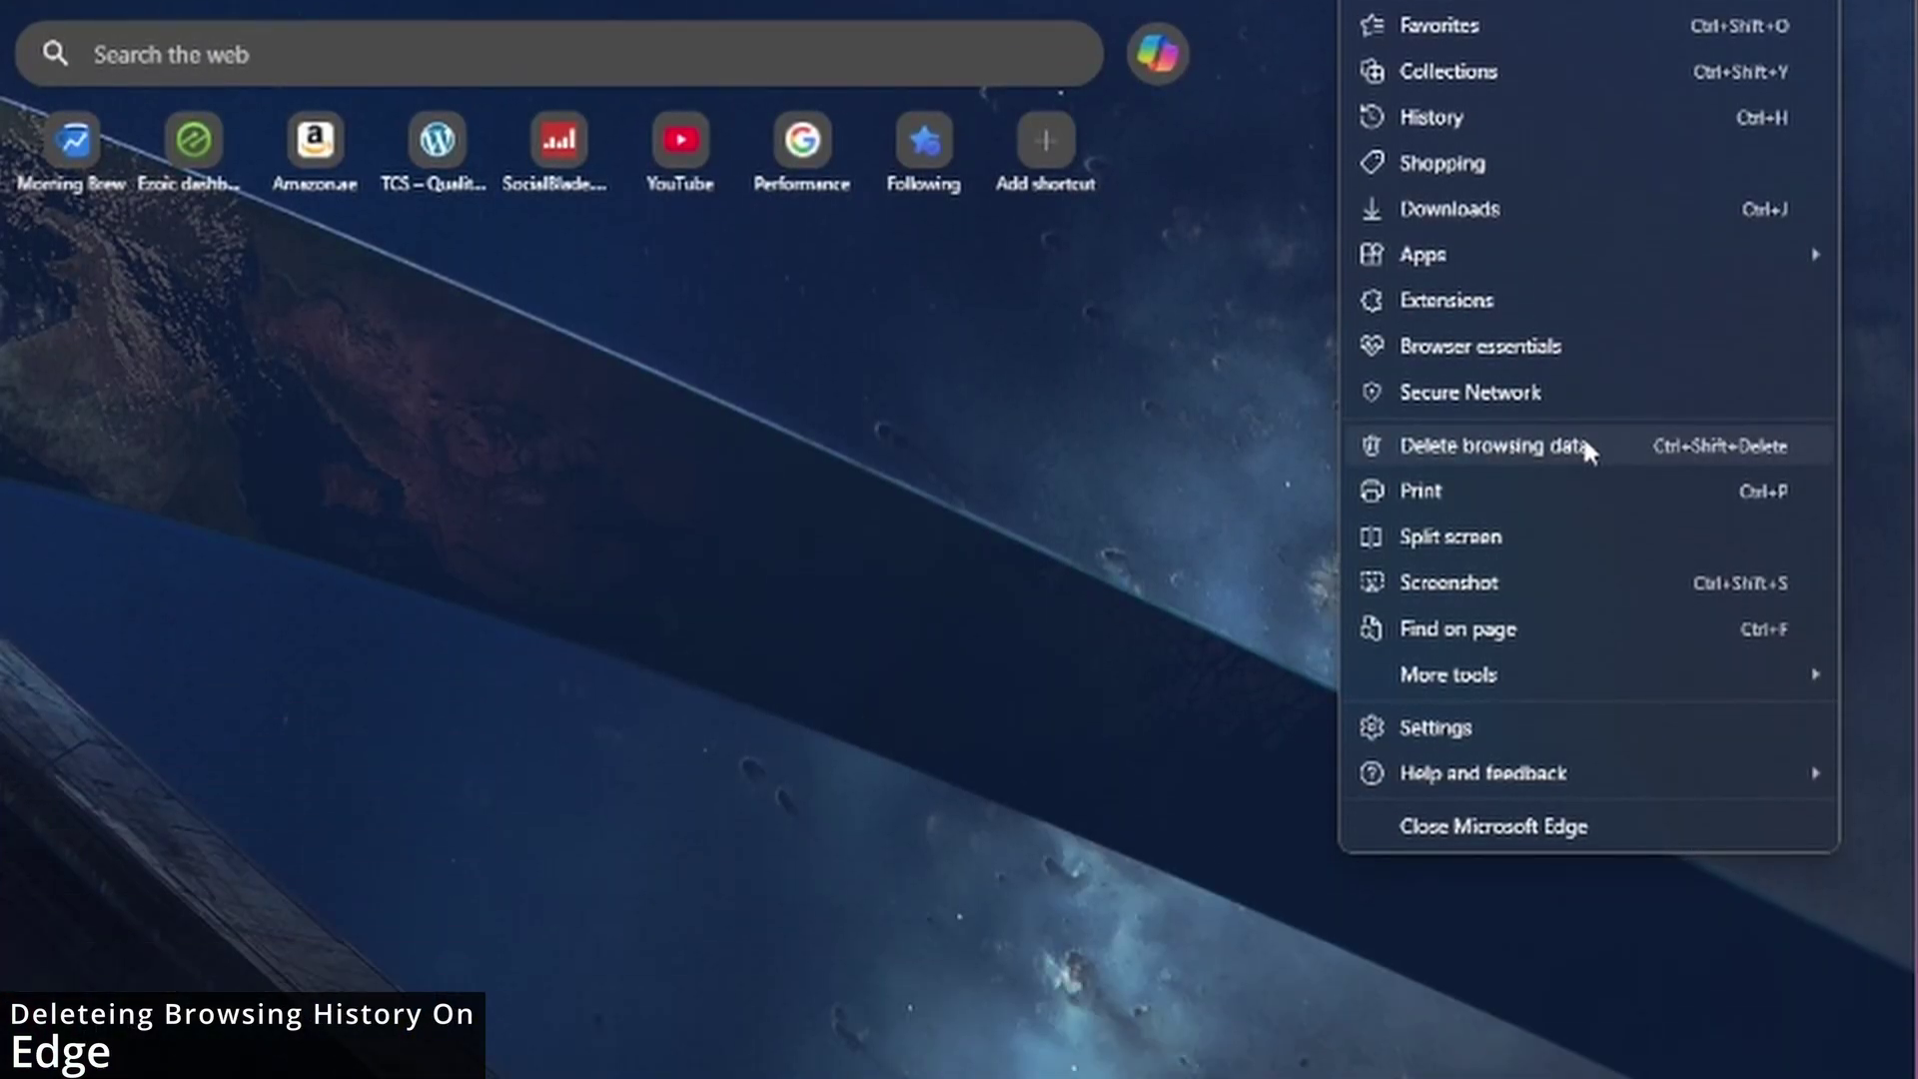
pyautogui.click(1586, 446)
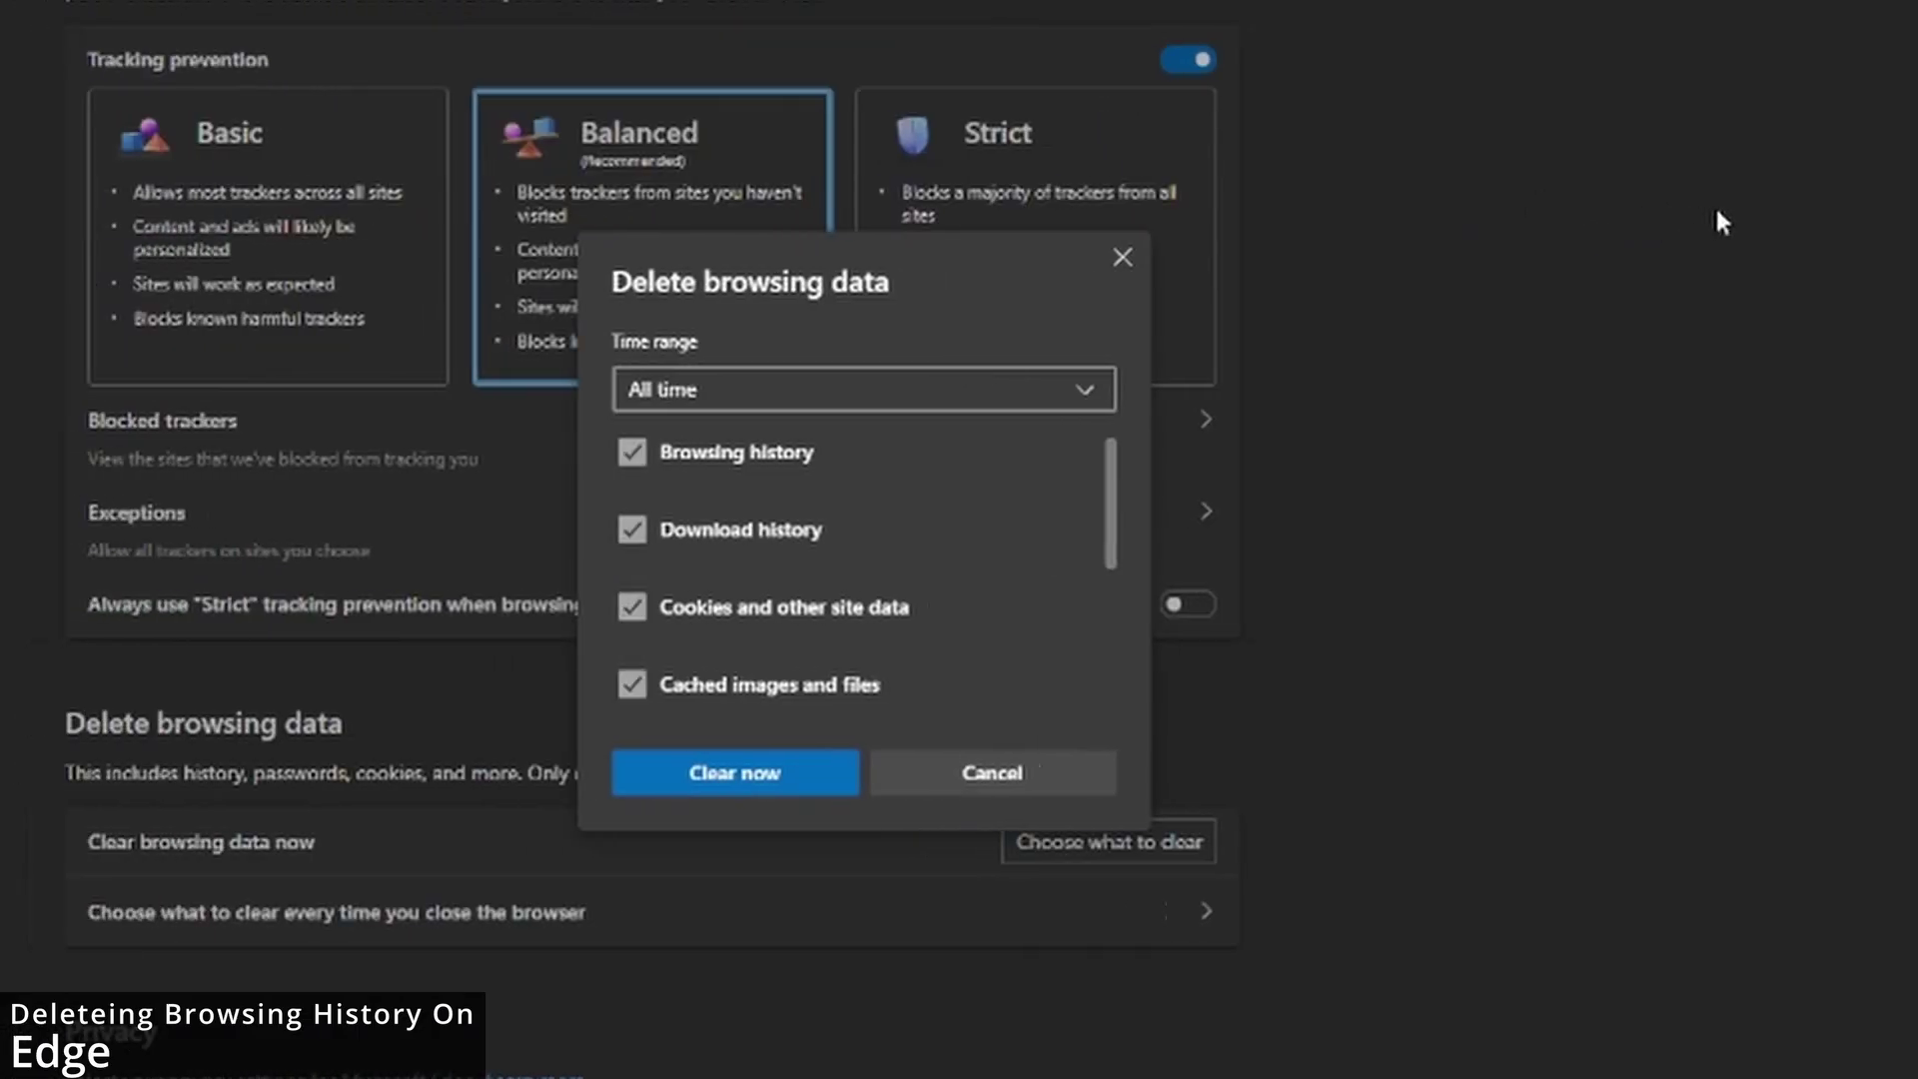
pyautogui.click(1330, 348)
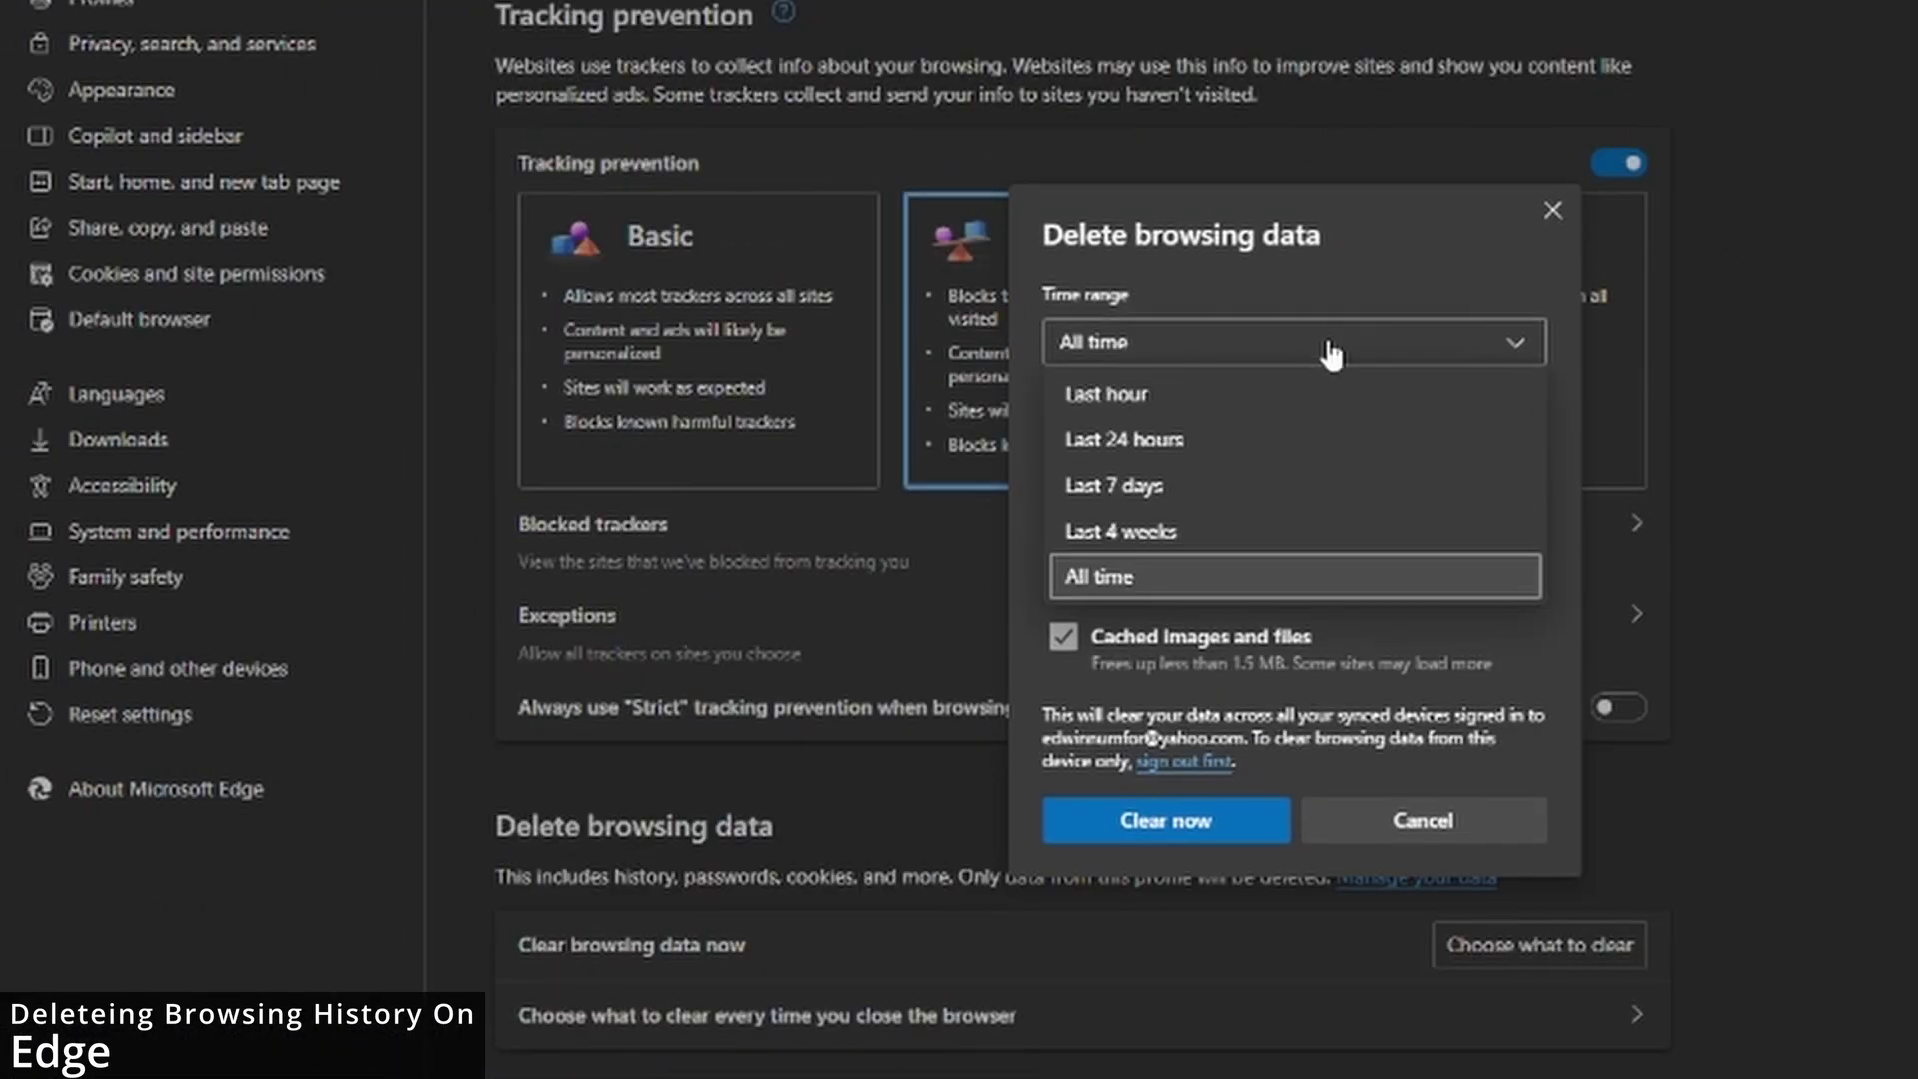
pyautogui.click(1116, 587)
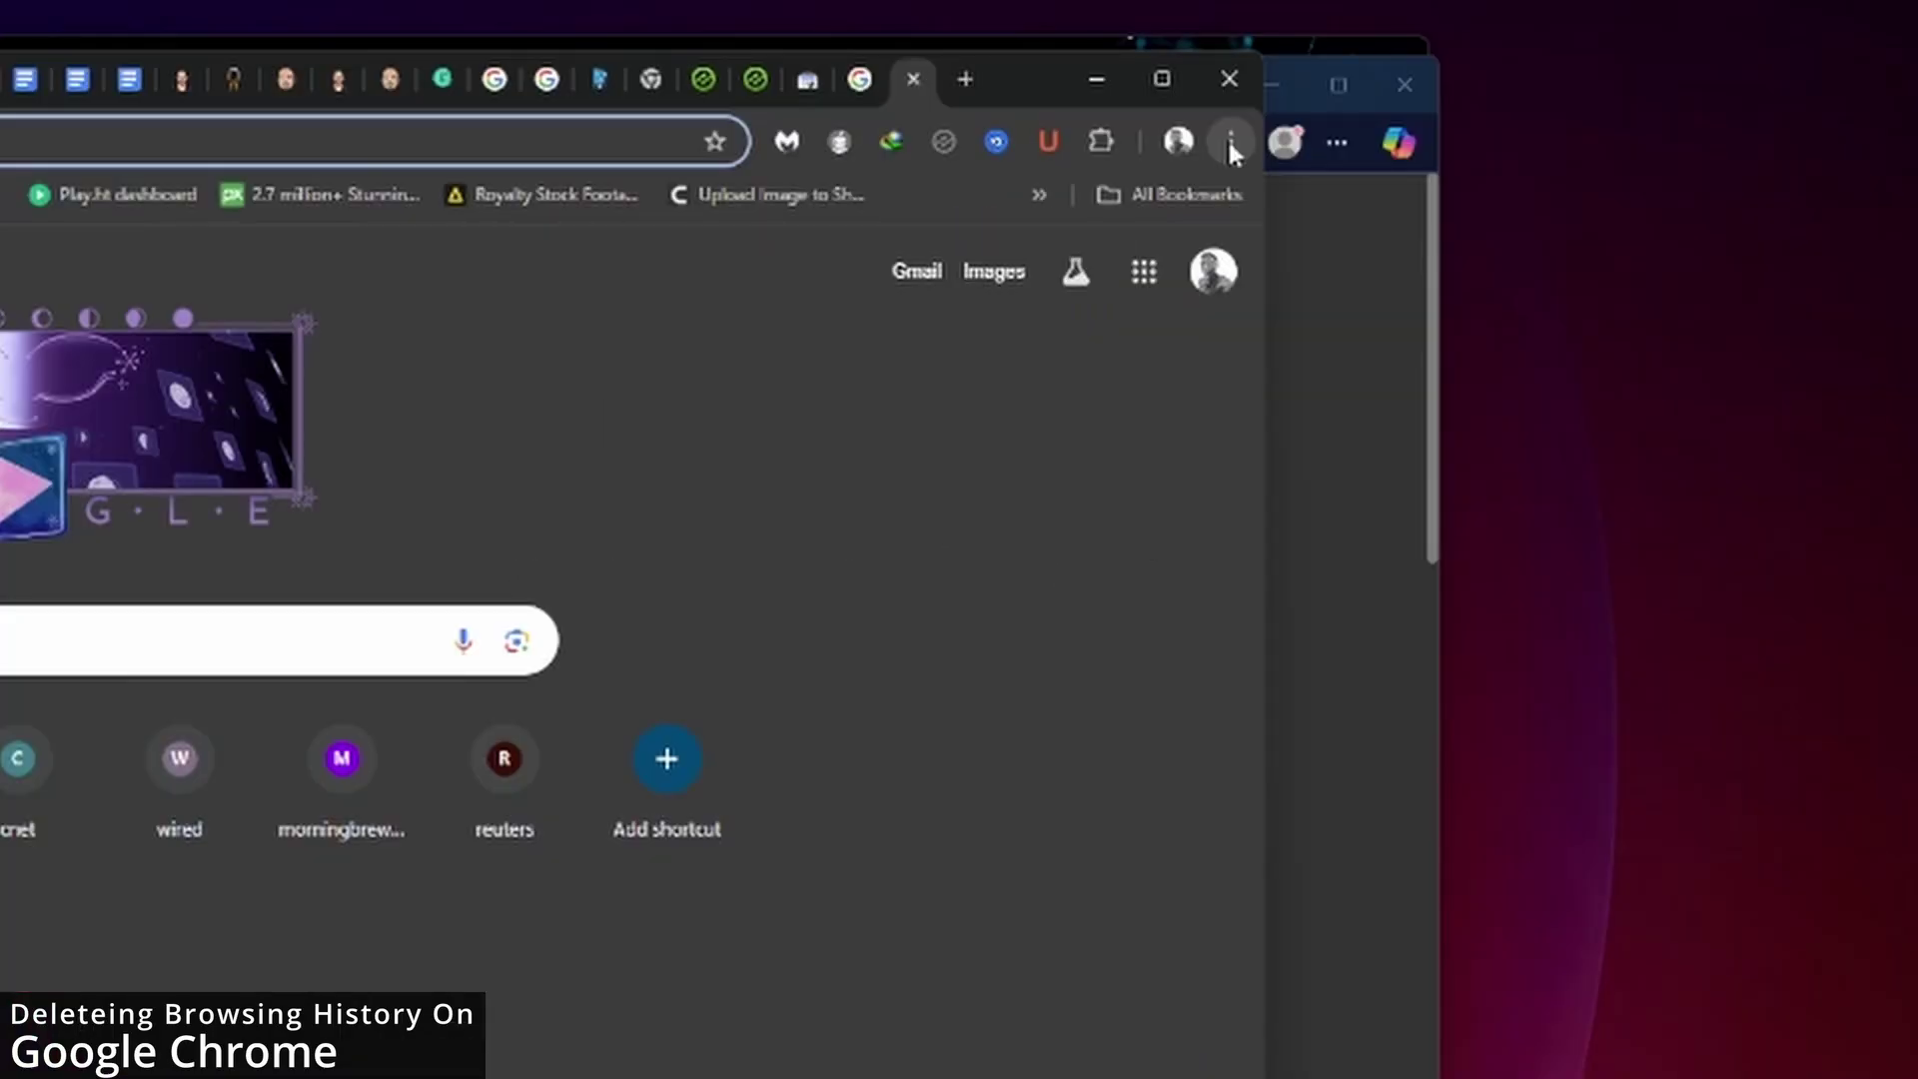
# Open Chrome's Delete browsing data options from the History page, keeping the time range at All time.
pyautogui.click(1724, 102)
pyautogui.moveTo(966, 460)
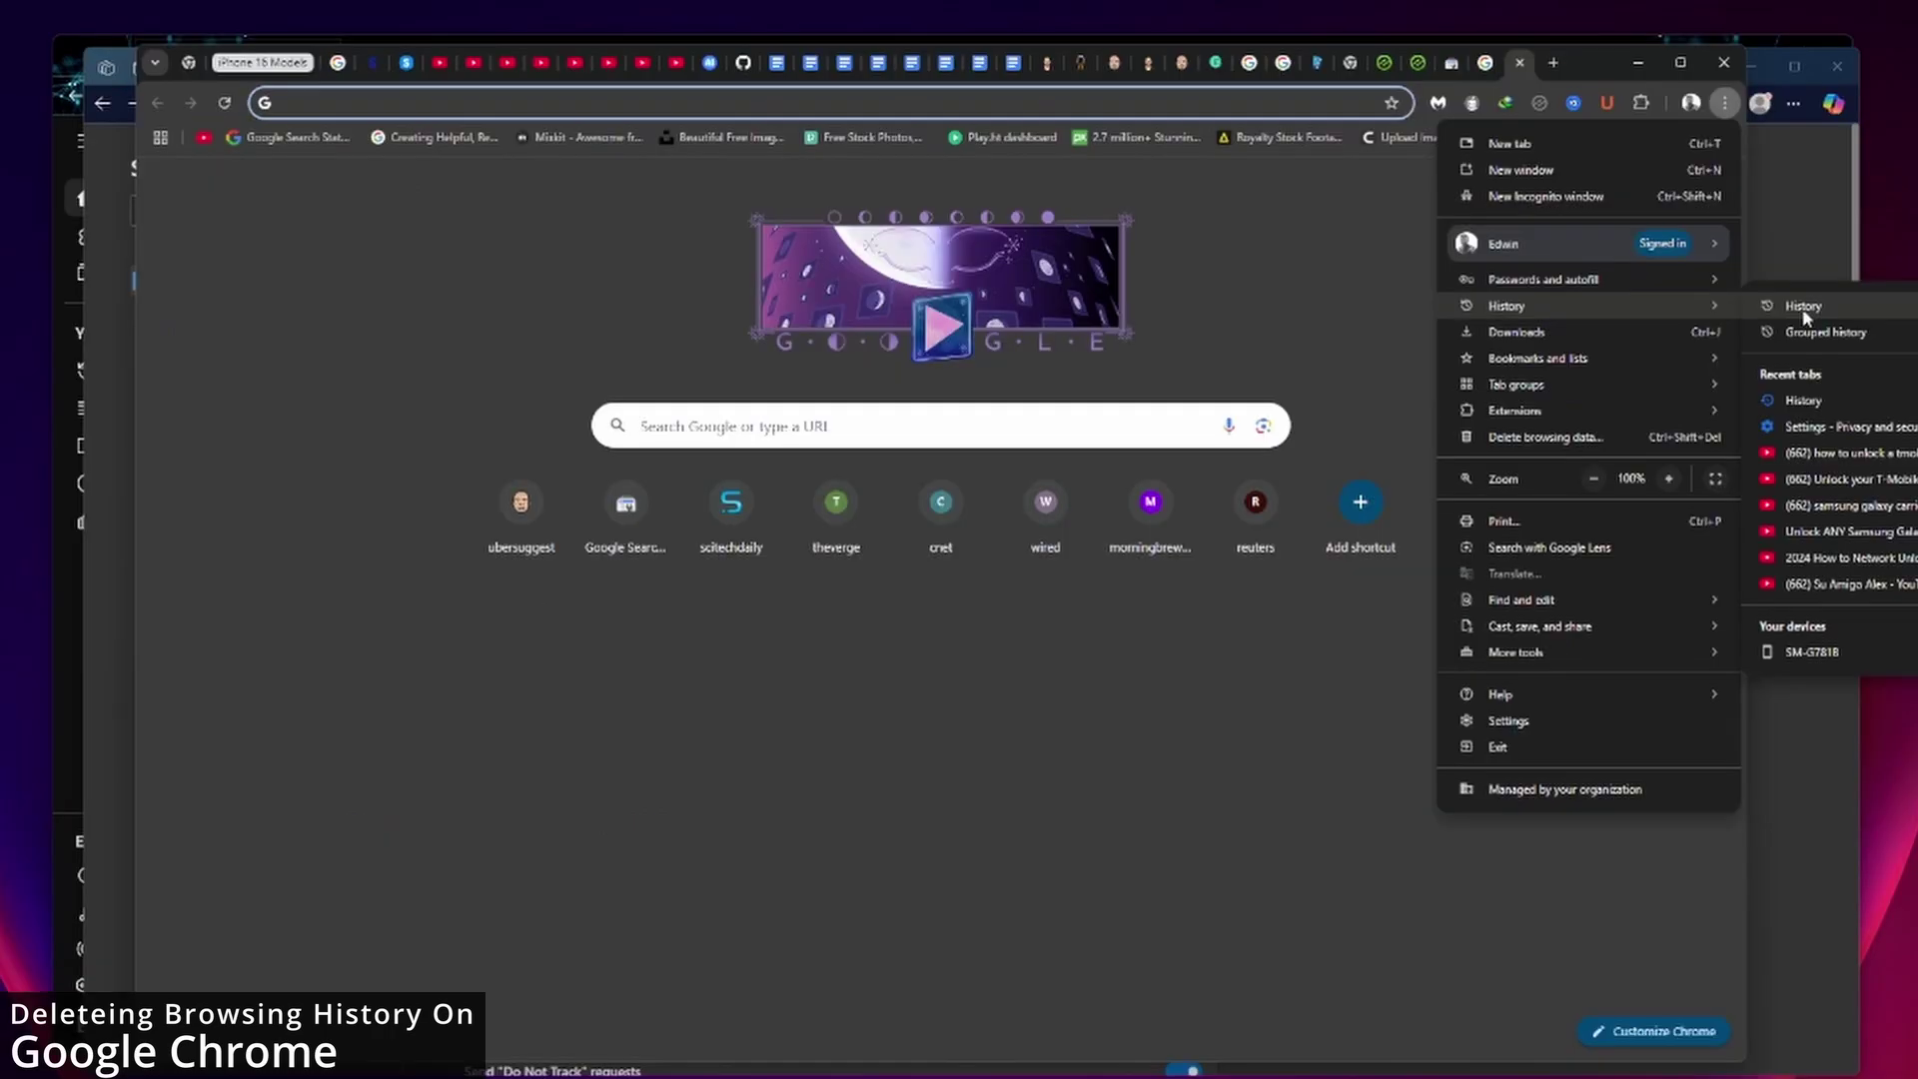
pyautogui.click(1351, 455)
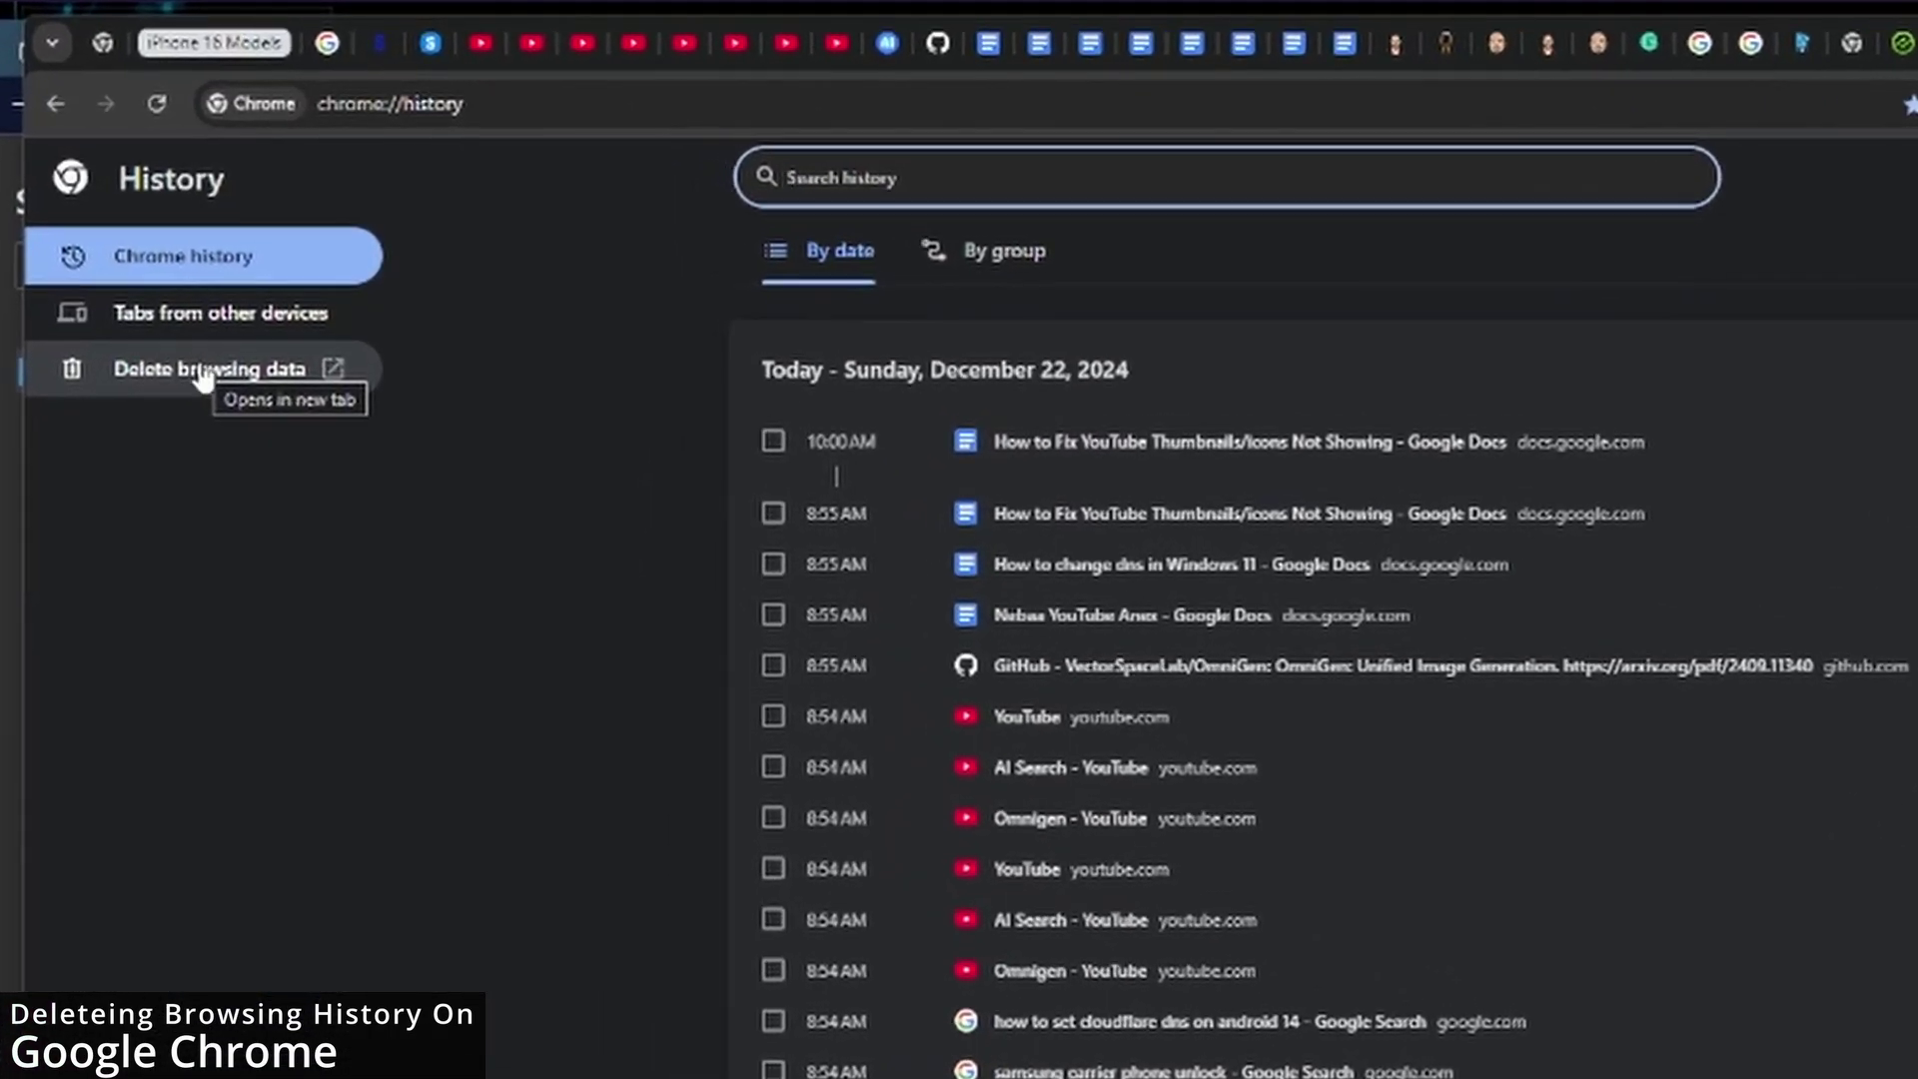
pyautogui.click(203, 378)
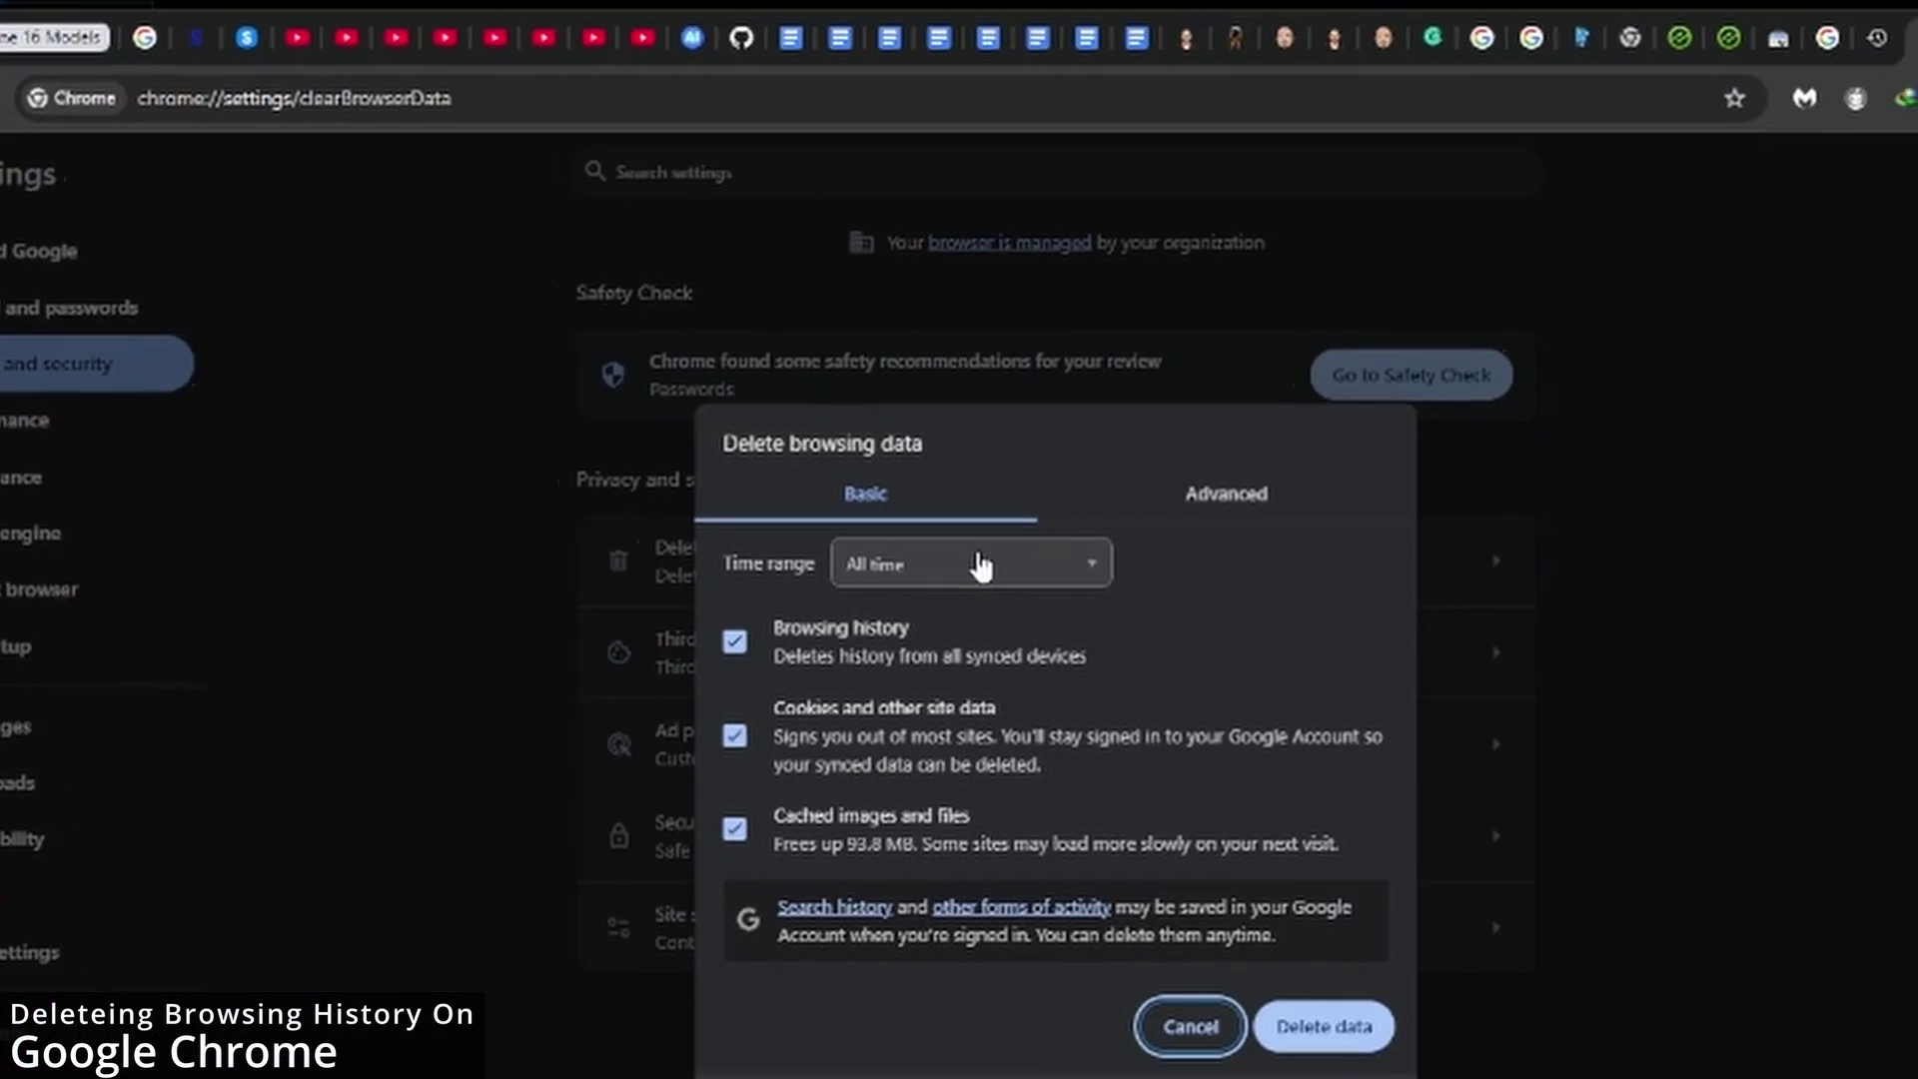
pyautogui.click(976, 559)
pyautogui.click(865, 740)
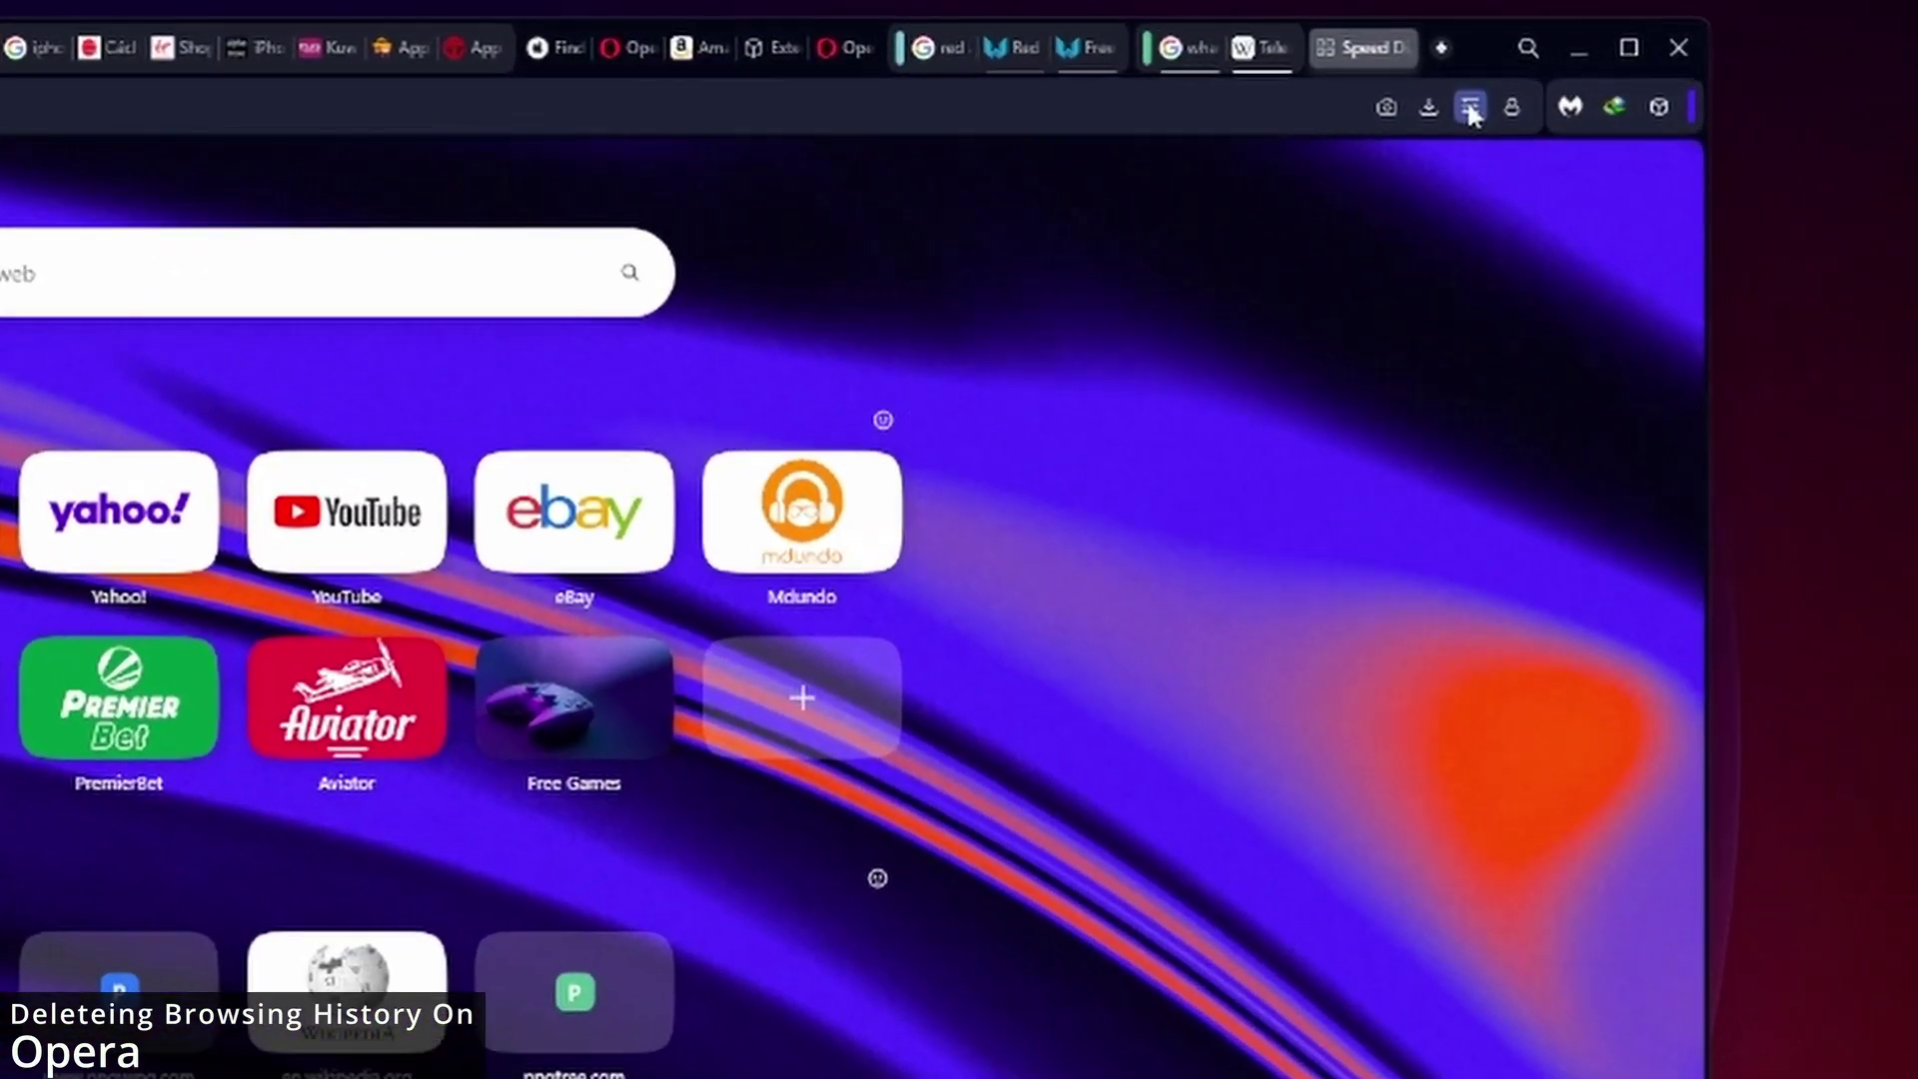
# Reach Opera's Privacy & security Delete browsing data options from full settings, with time range All time.
pyautogui.click(1677, 152)
pyautogui.scroll(-6, 1447, 507)
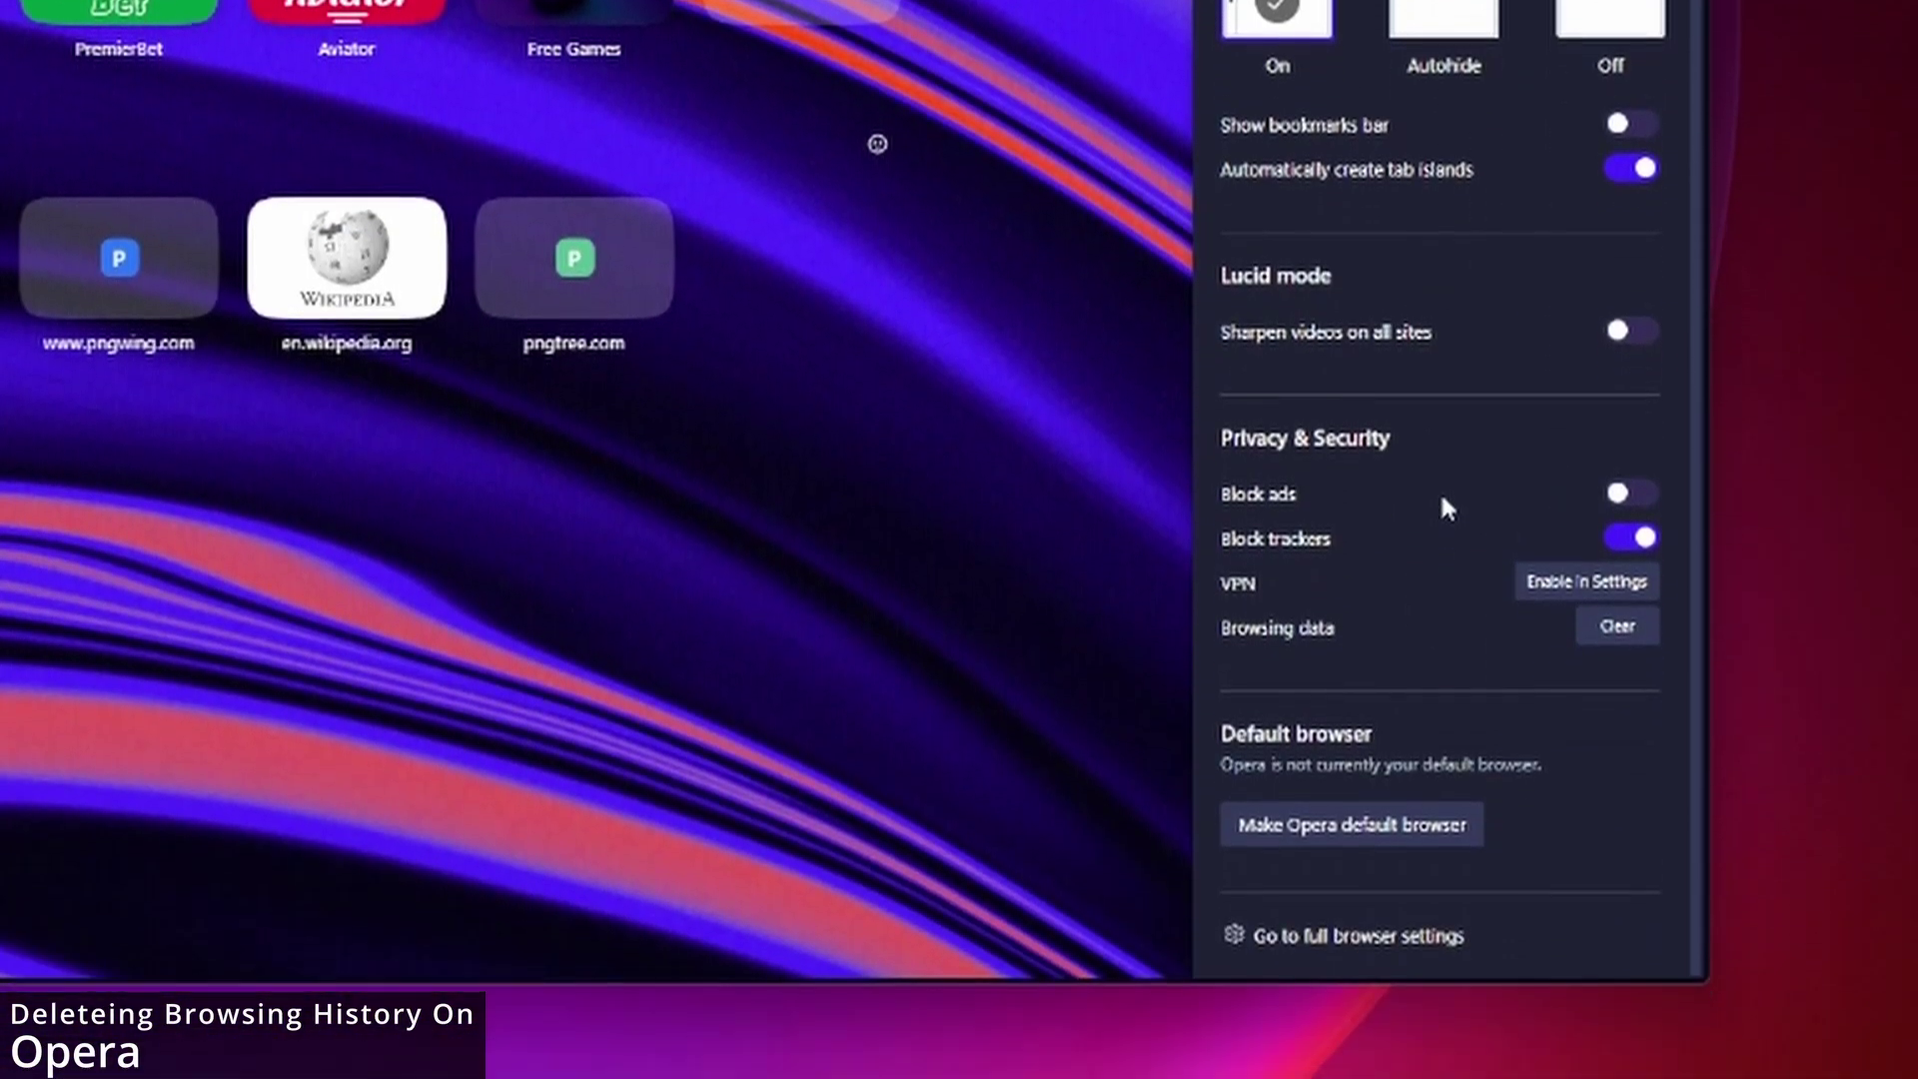
pyautogui.click(1356, 939)
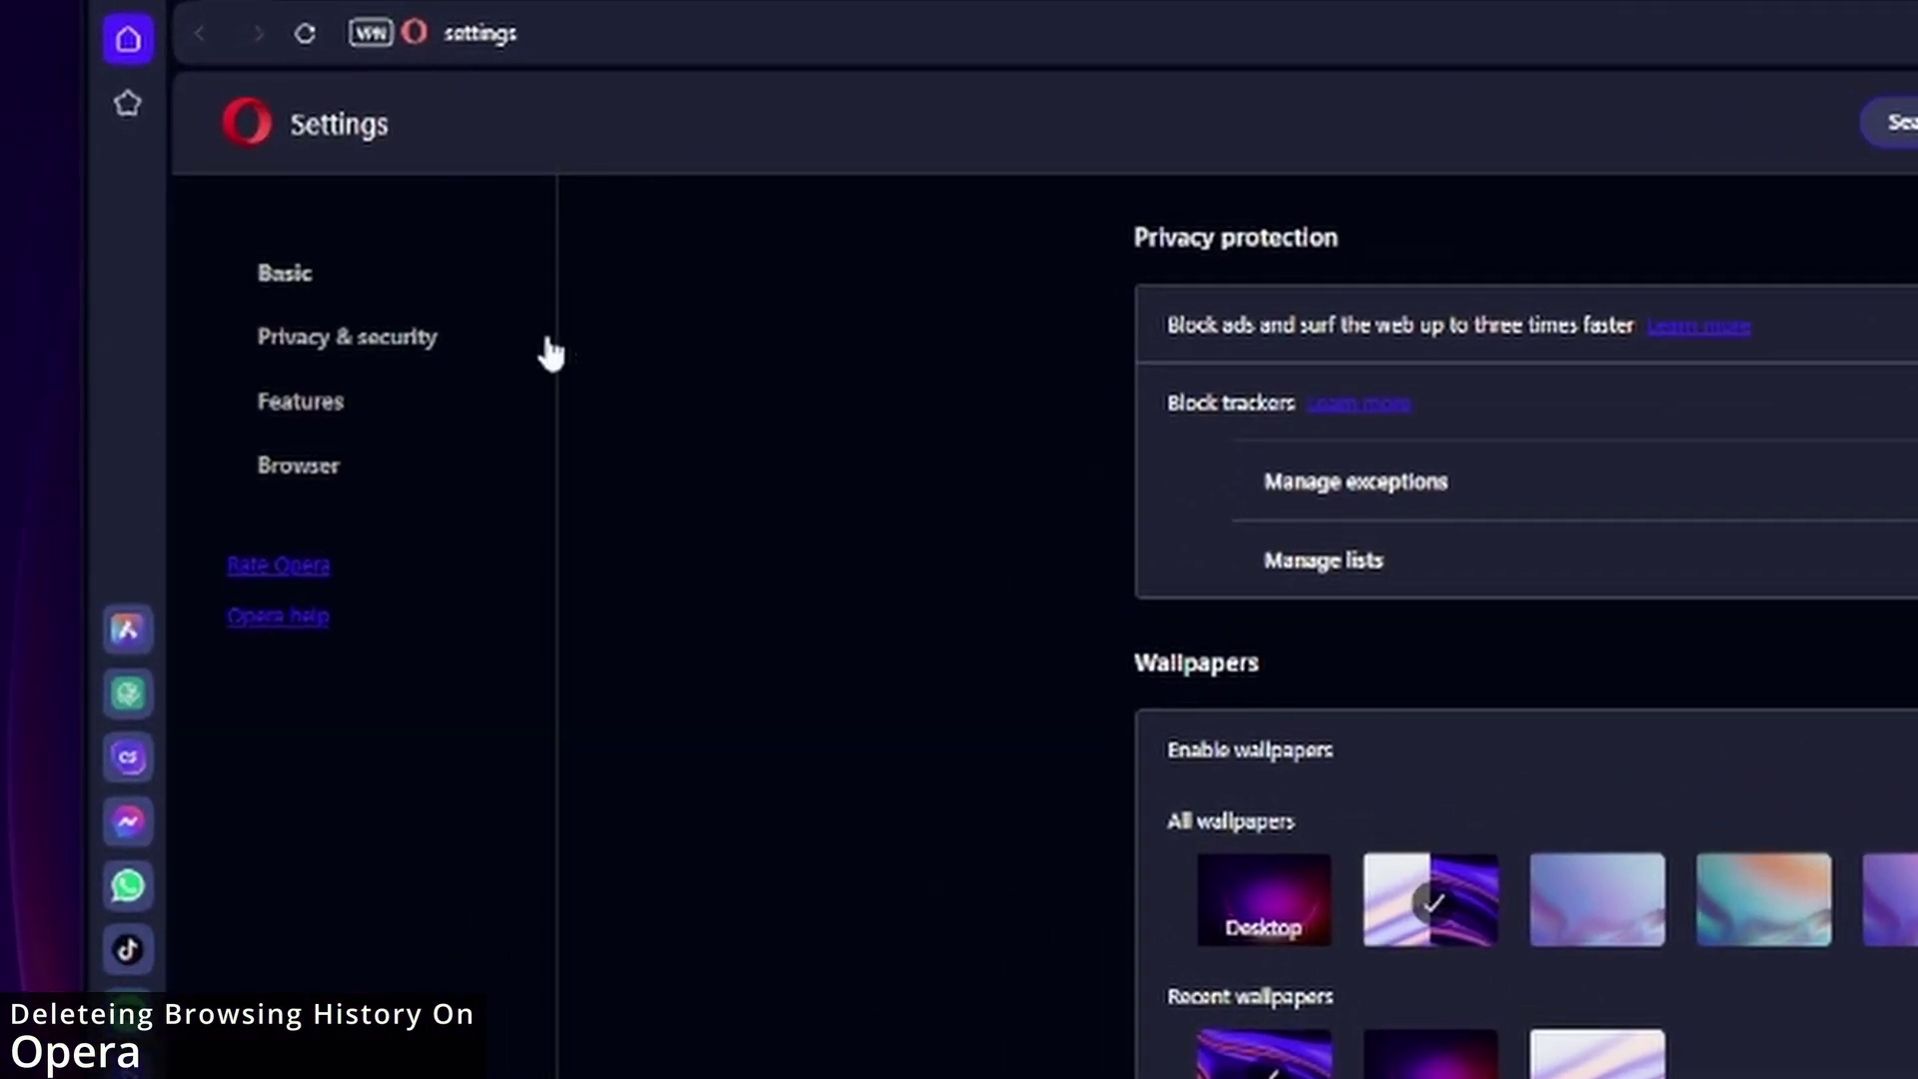
pyautogui.click(401, 345)
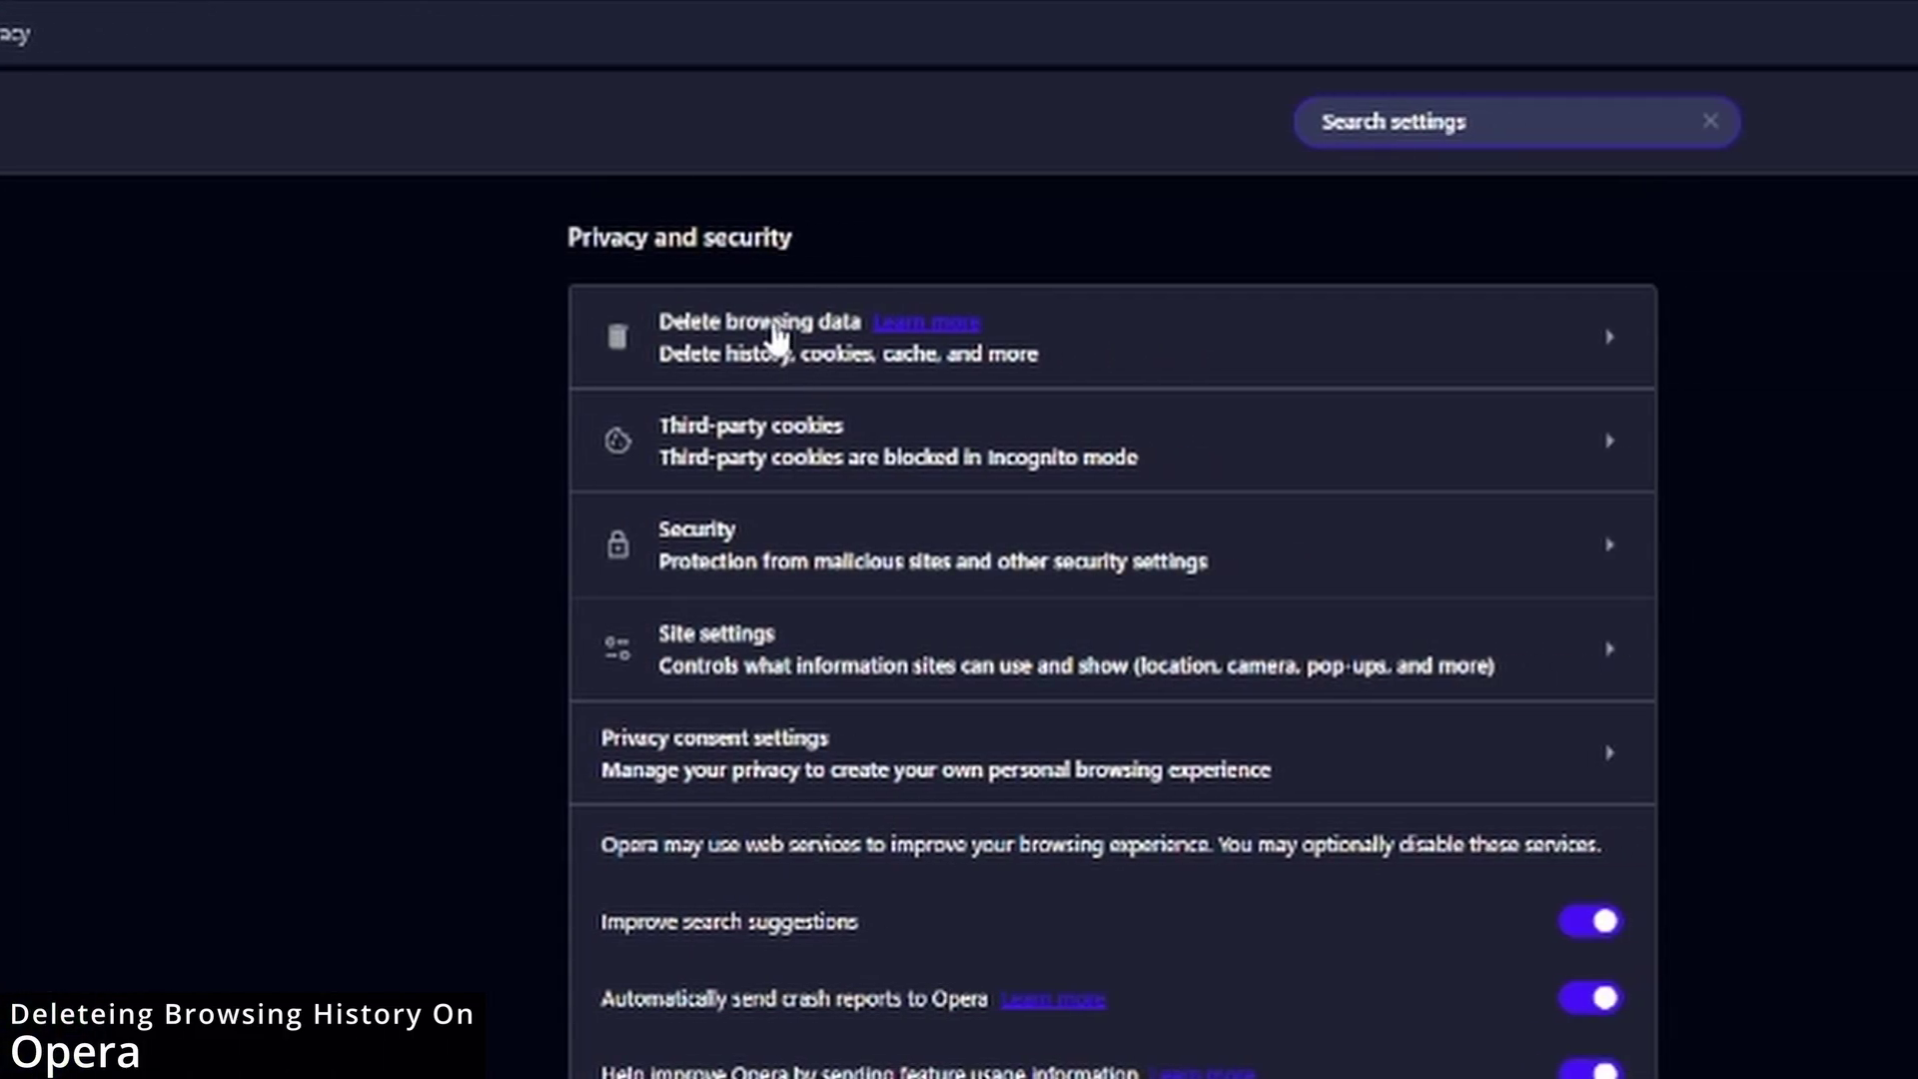
pyautogui.click(777, 337)
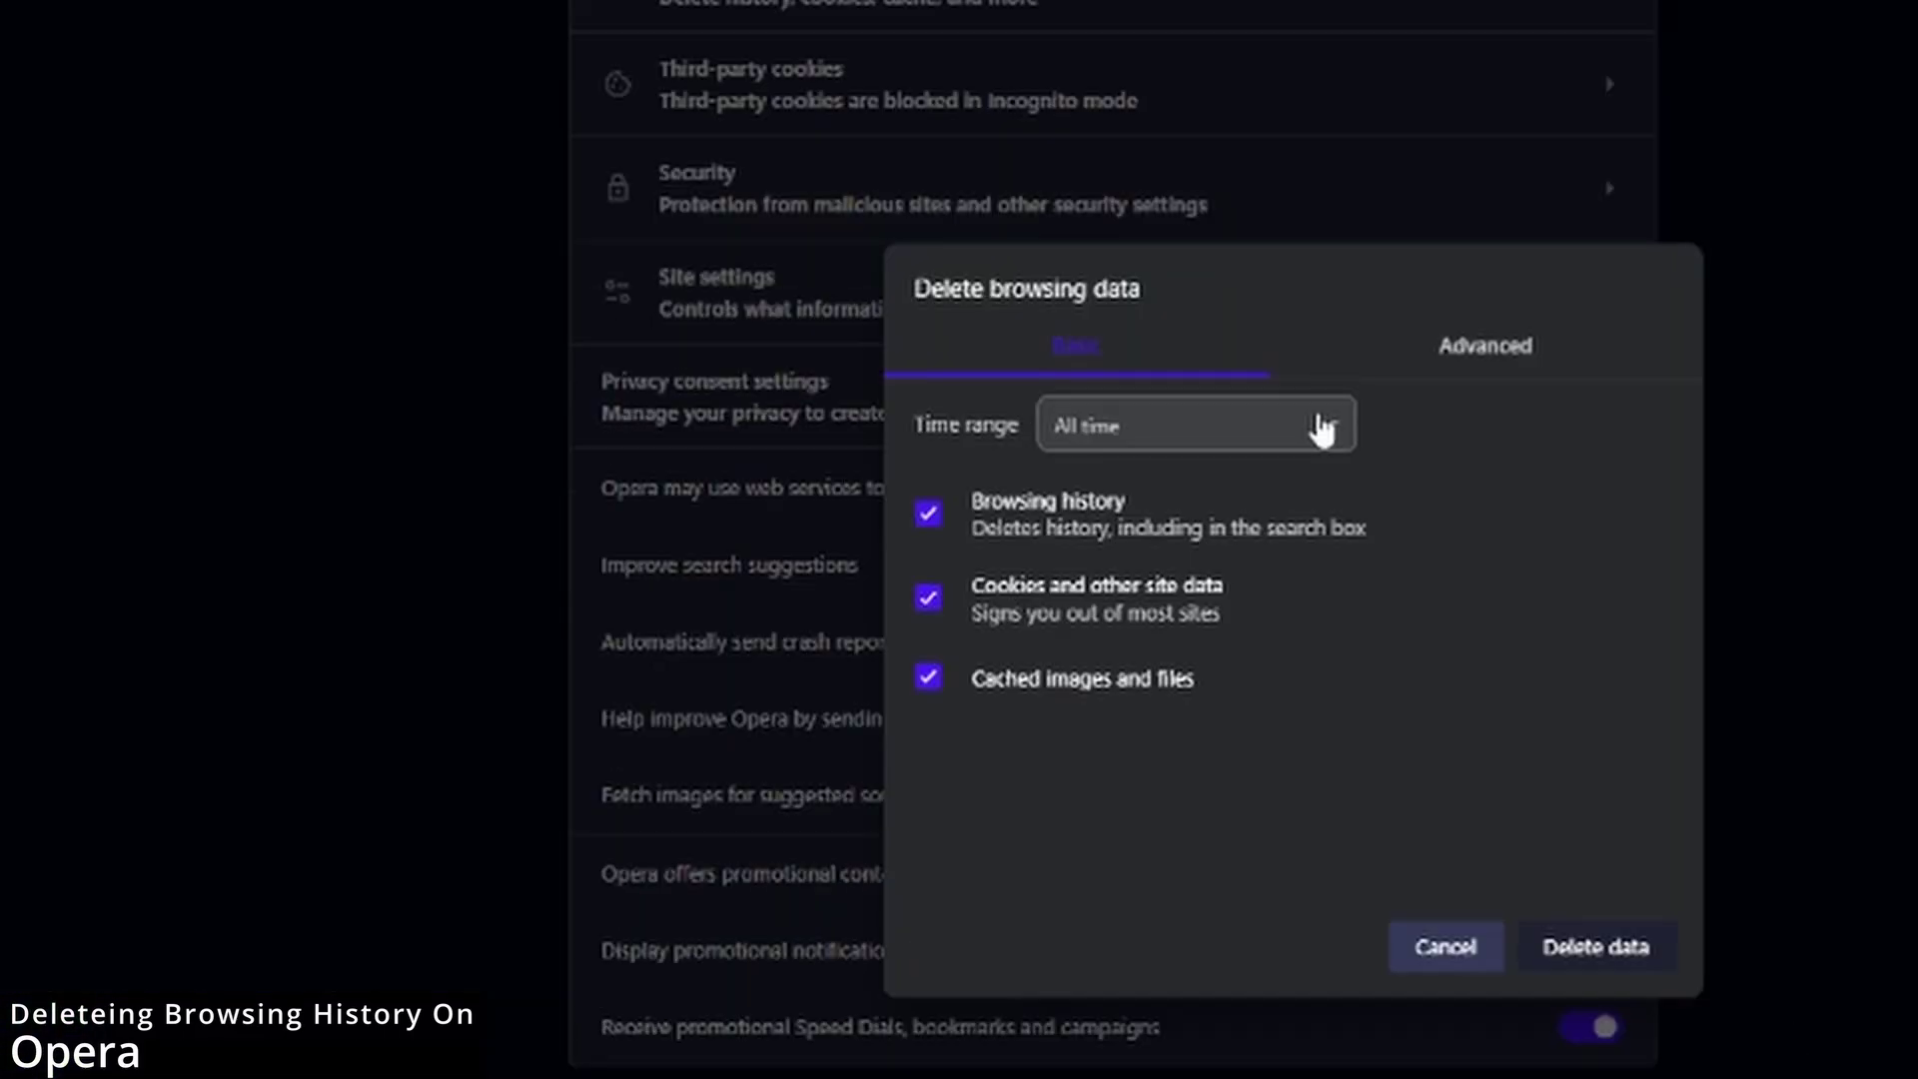
pyautogui.click(1324, 430)
pyautogui.click(1635, 956)
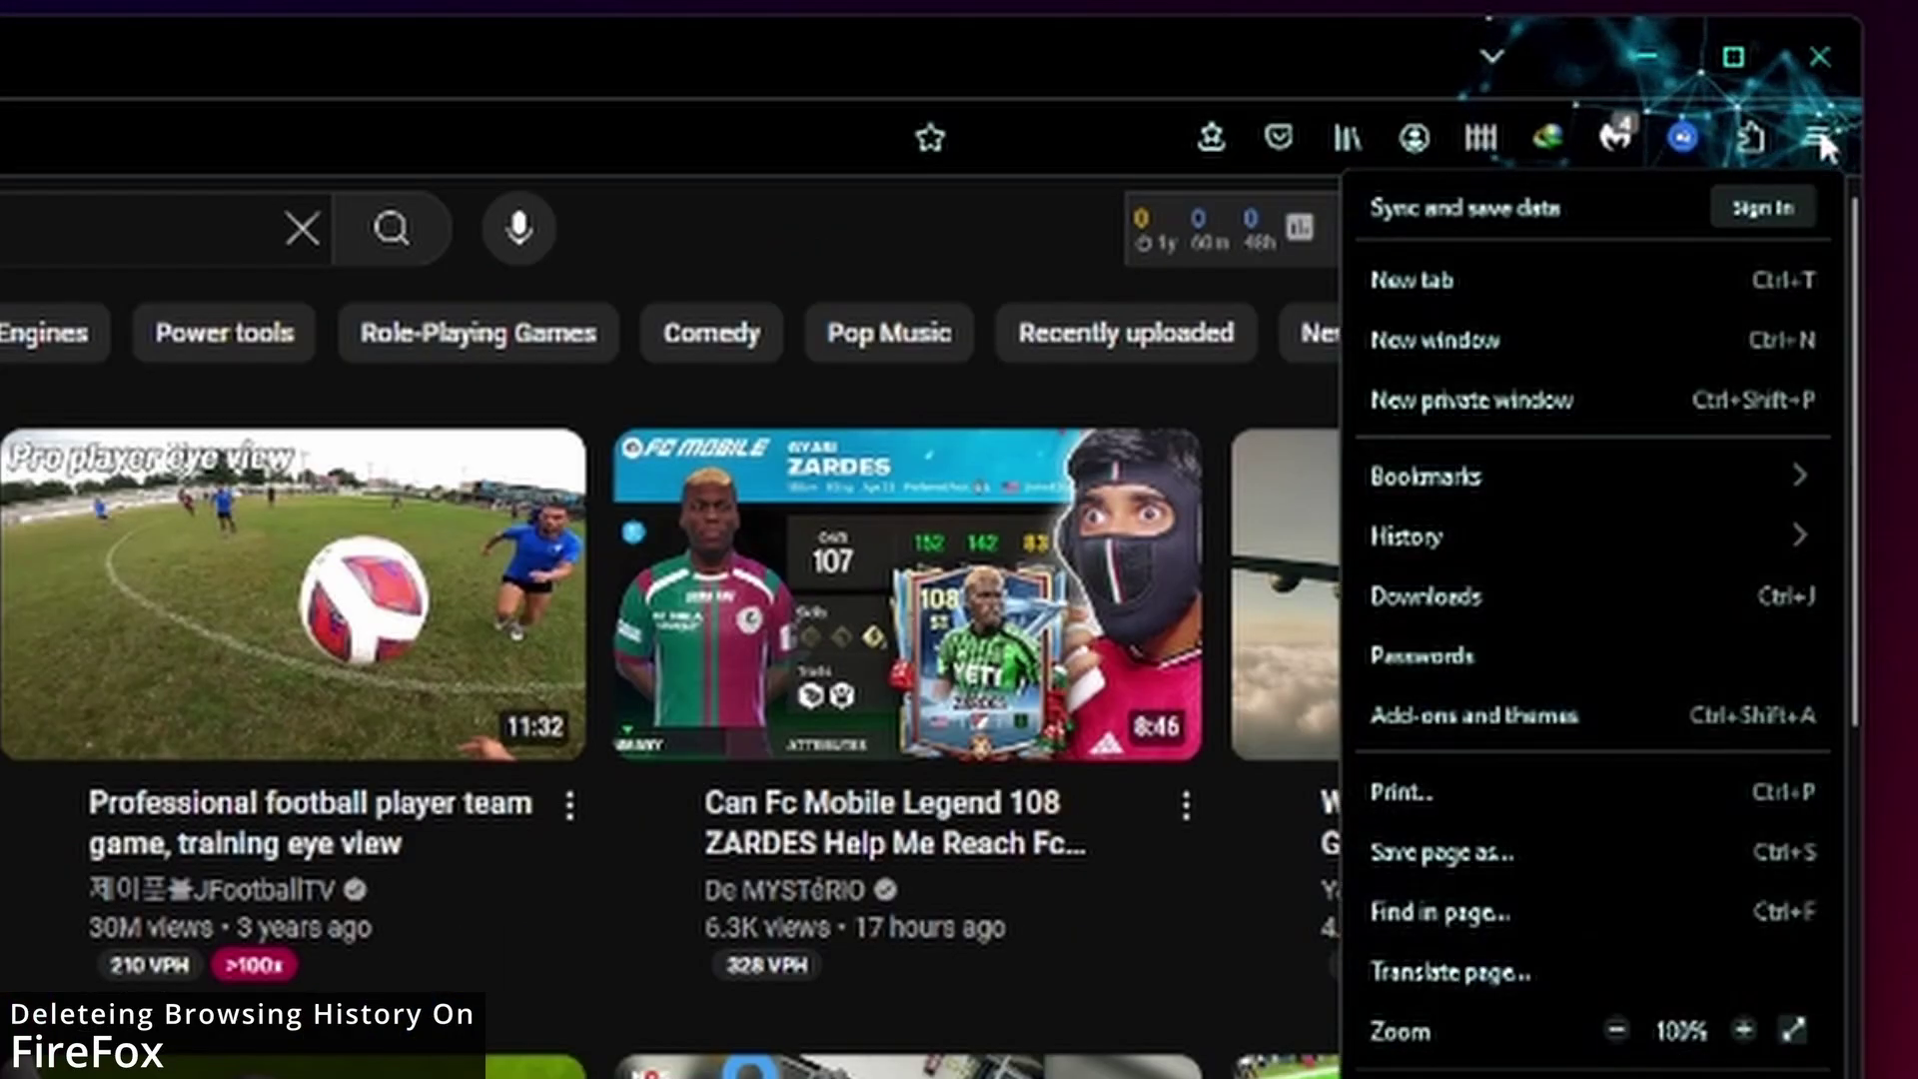
# Open Firefox's Clear recent history options with the time span set to Everything.
pyautogui.click(1592, 536)
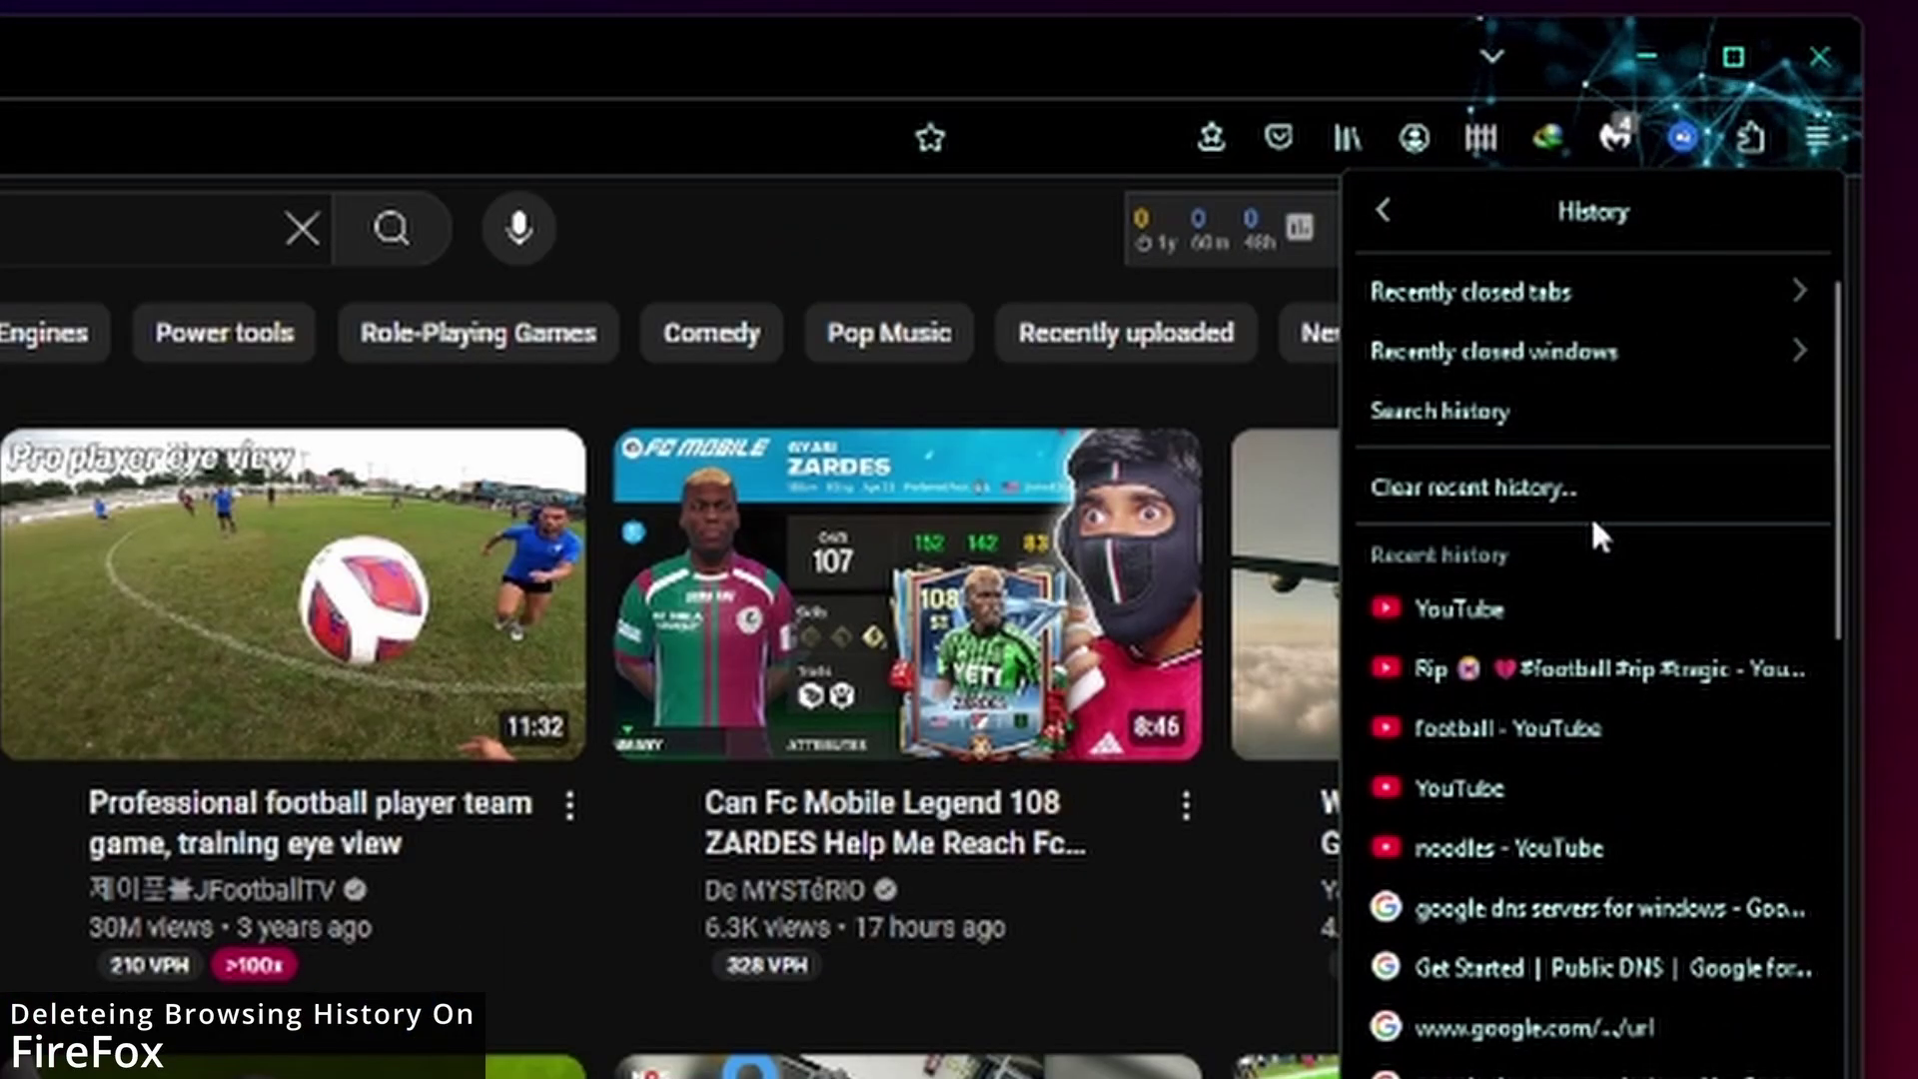
pyautogui.click(1483, 488)
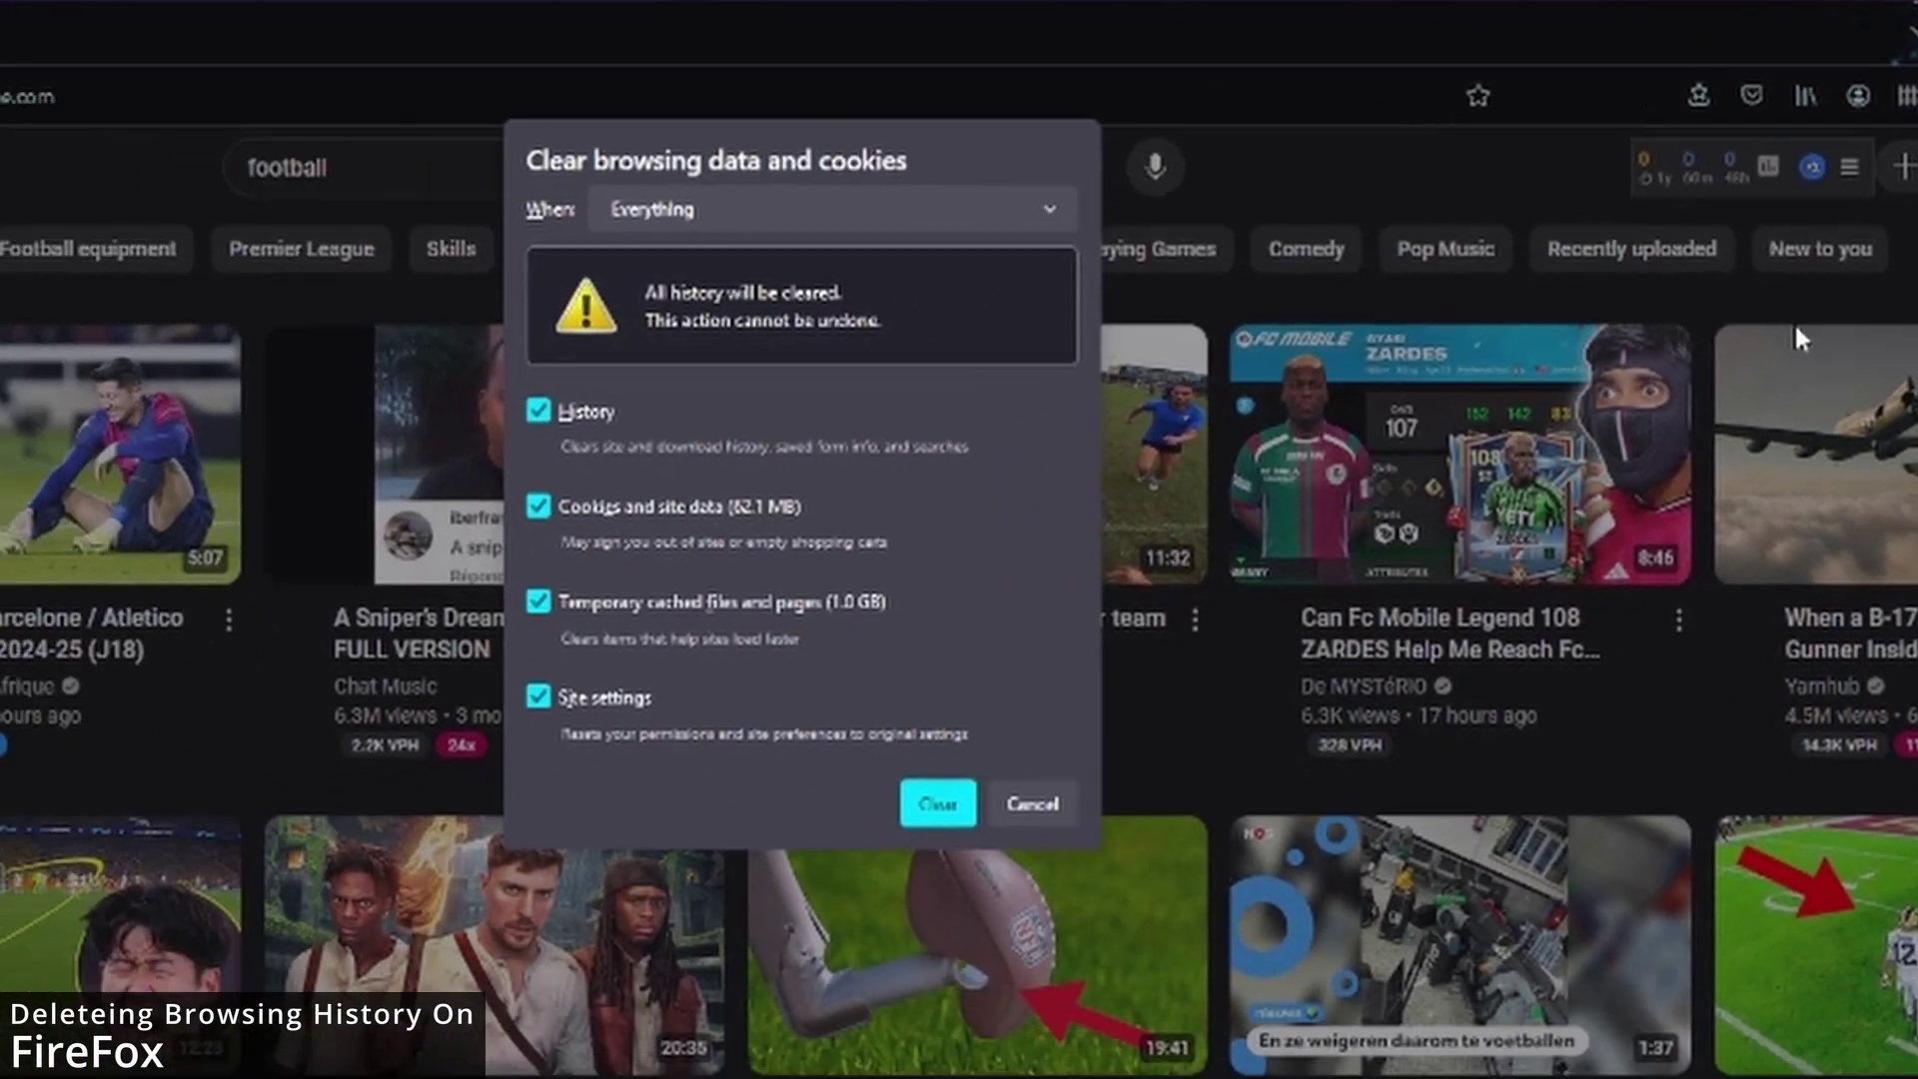
pyautogui.click(733, 205)
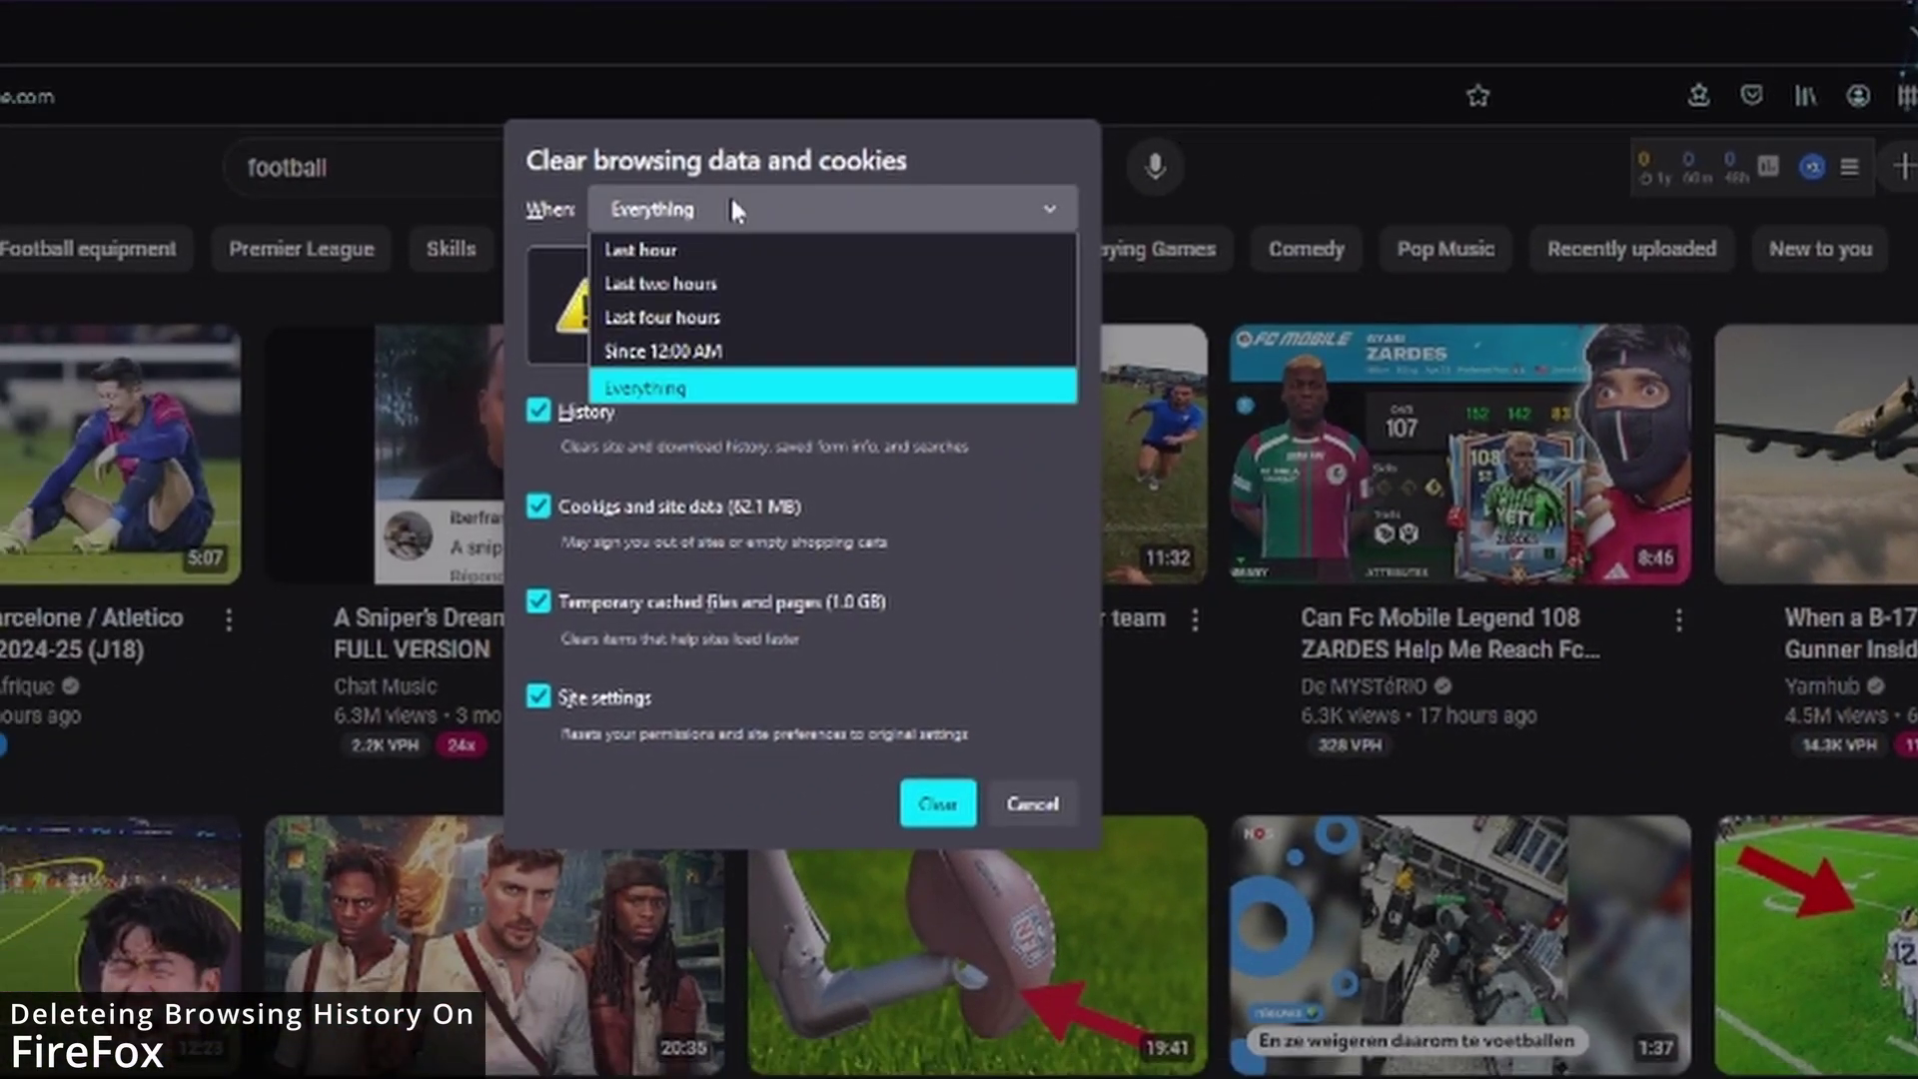
pyautogui.click(729, 194)
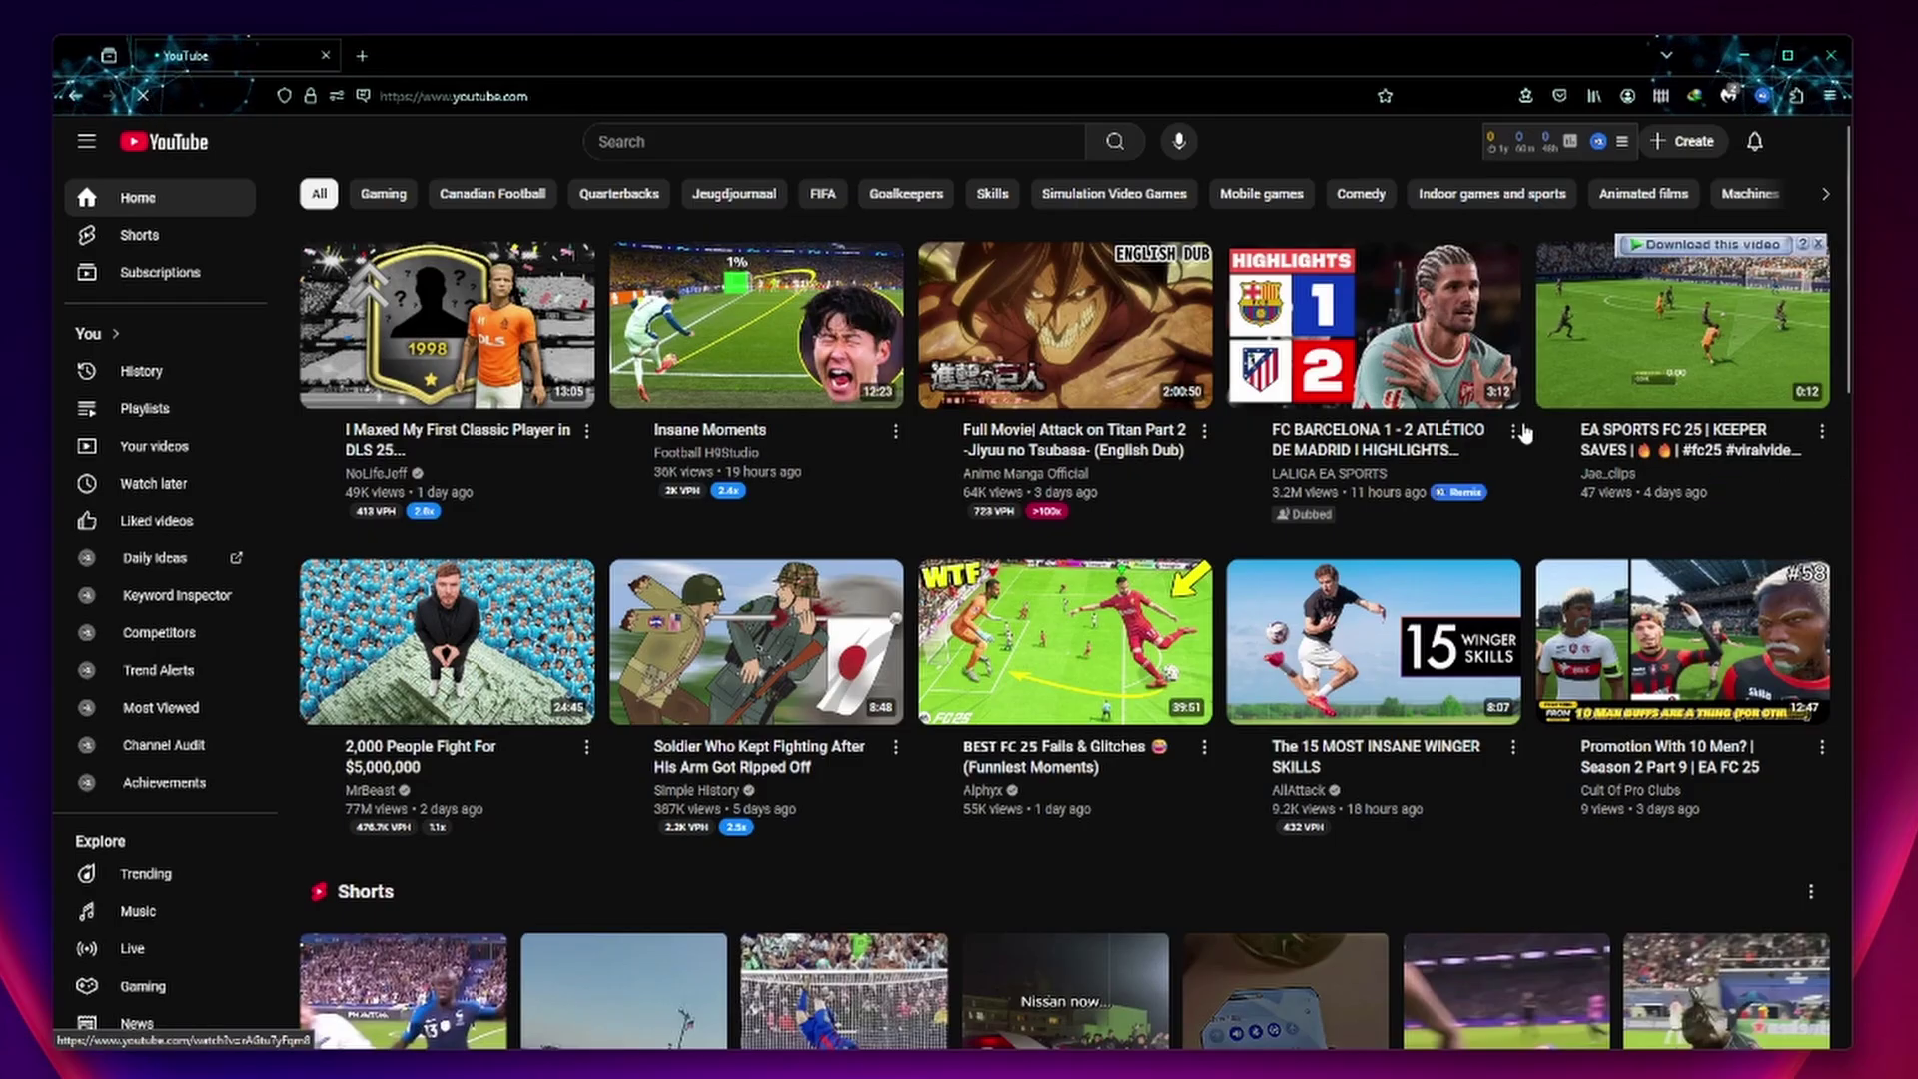
# Scroll the refreshed YouTube home feed to check whether channel icons appear.
pyautogui.scroll(-3, 1562, 449)
pyautogui.scroll(3, 1555, 523)
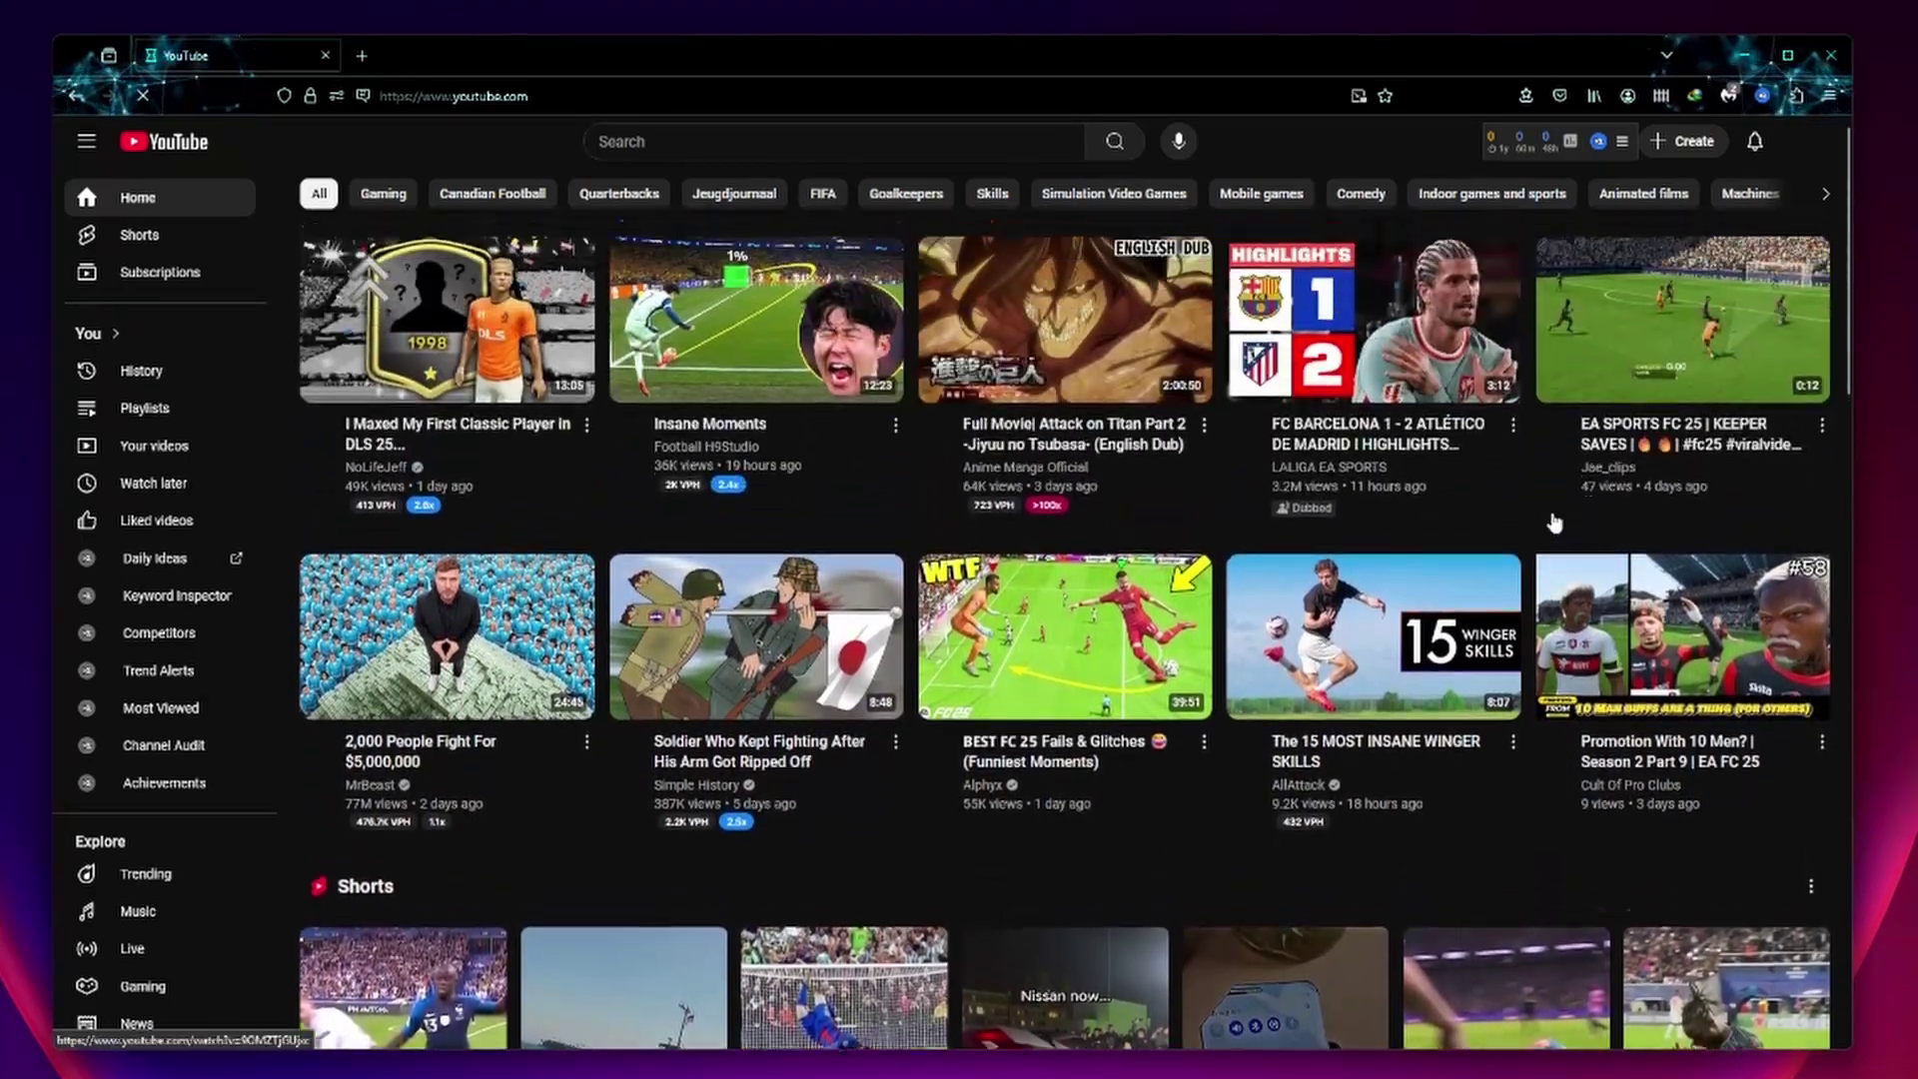
pyautogui.moveTo(318, 474)
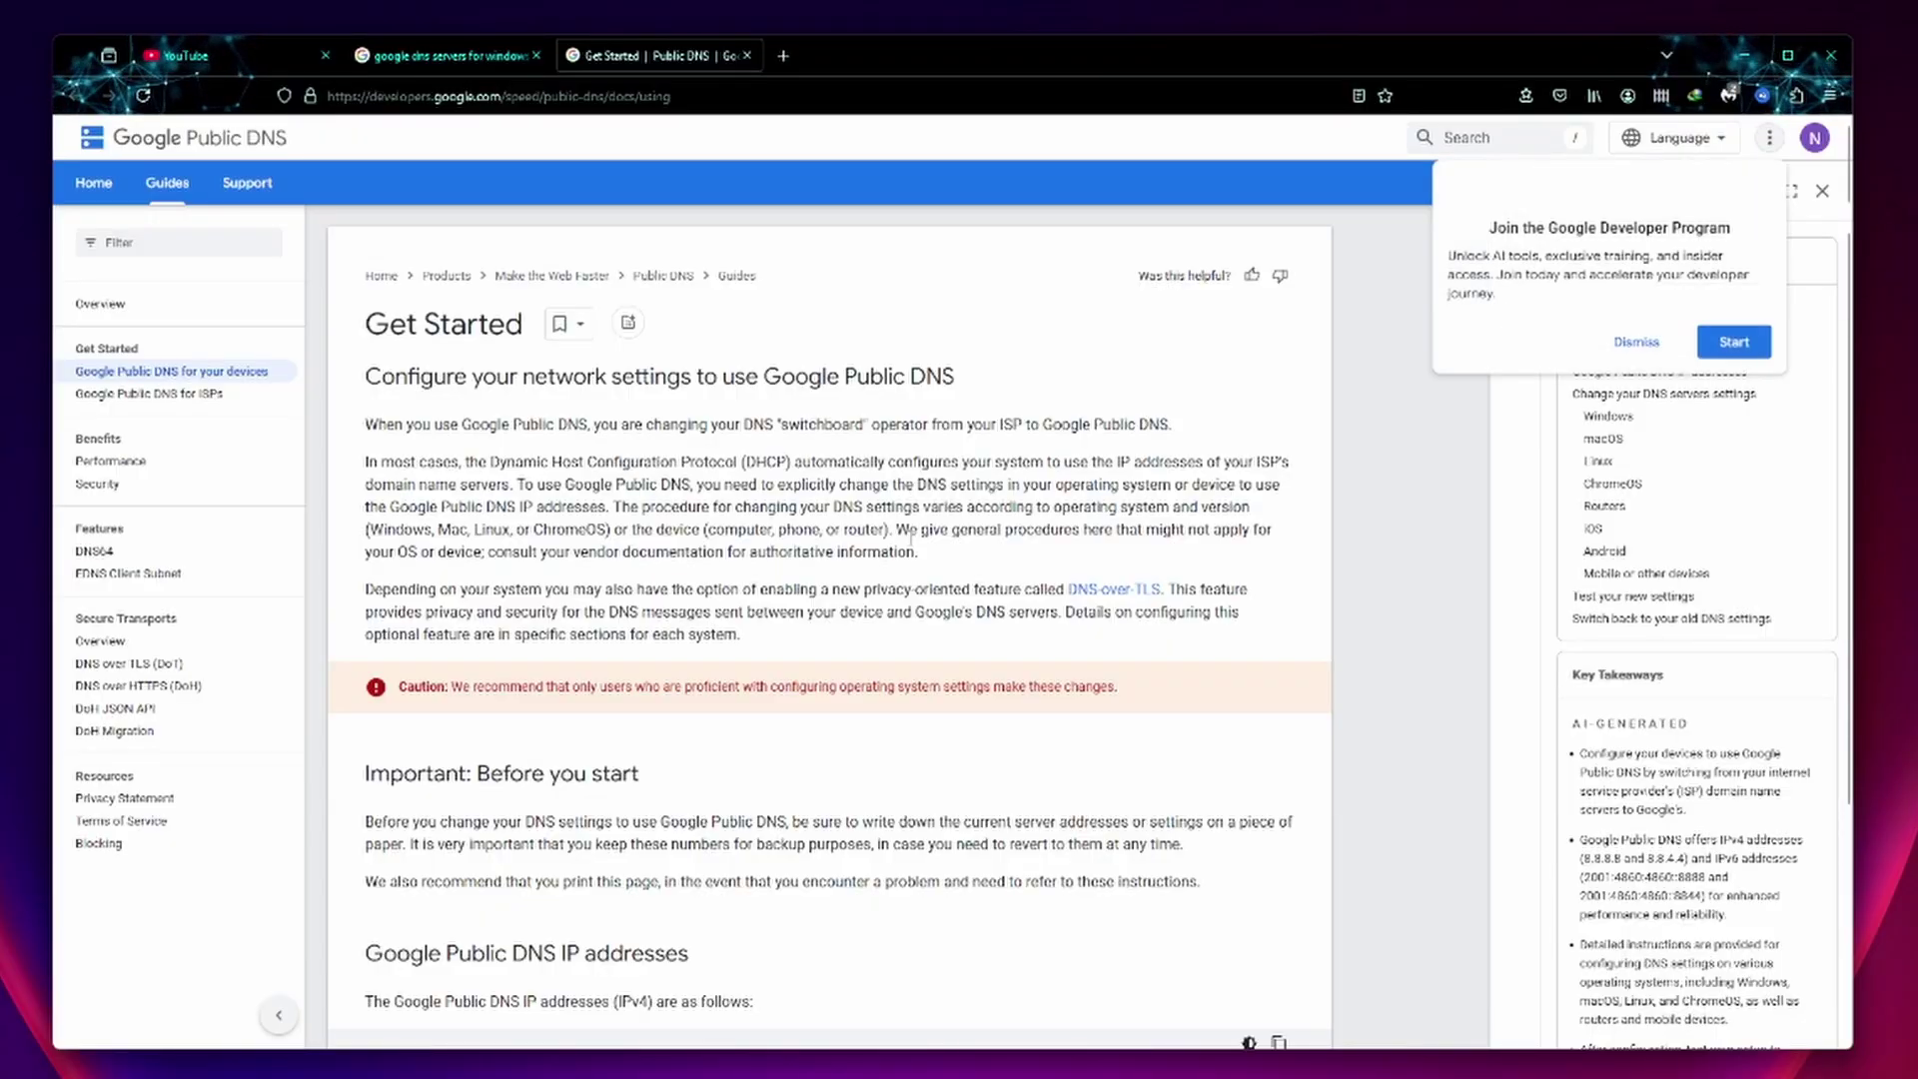
# Search 'google dns servers for windows' in a new tab.
pyautogui.scroll(-8, 910, 538)
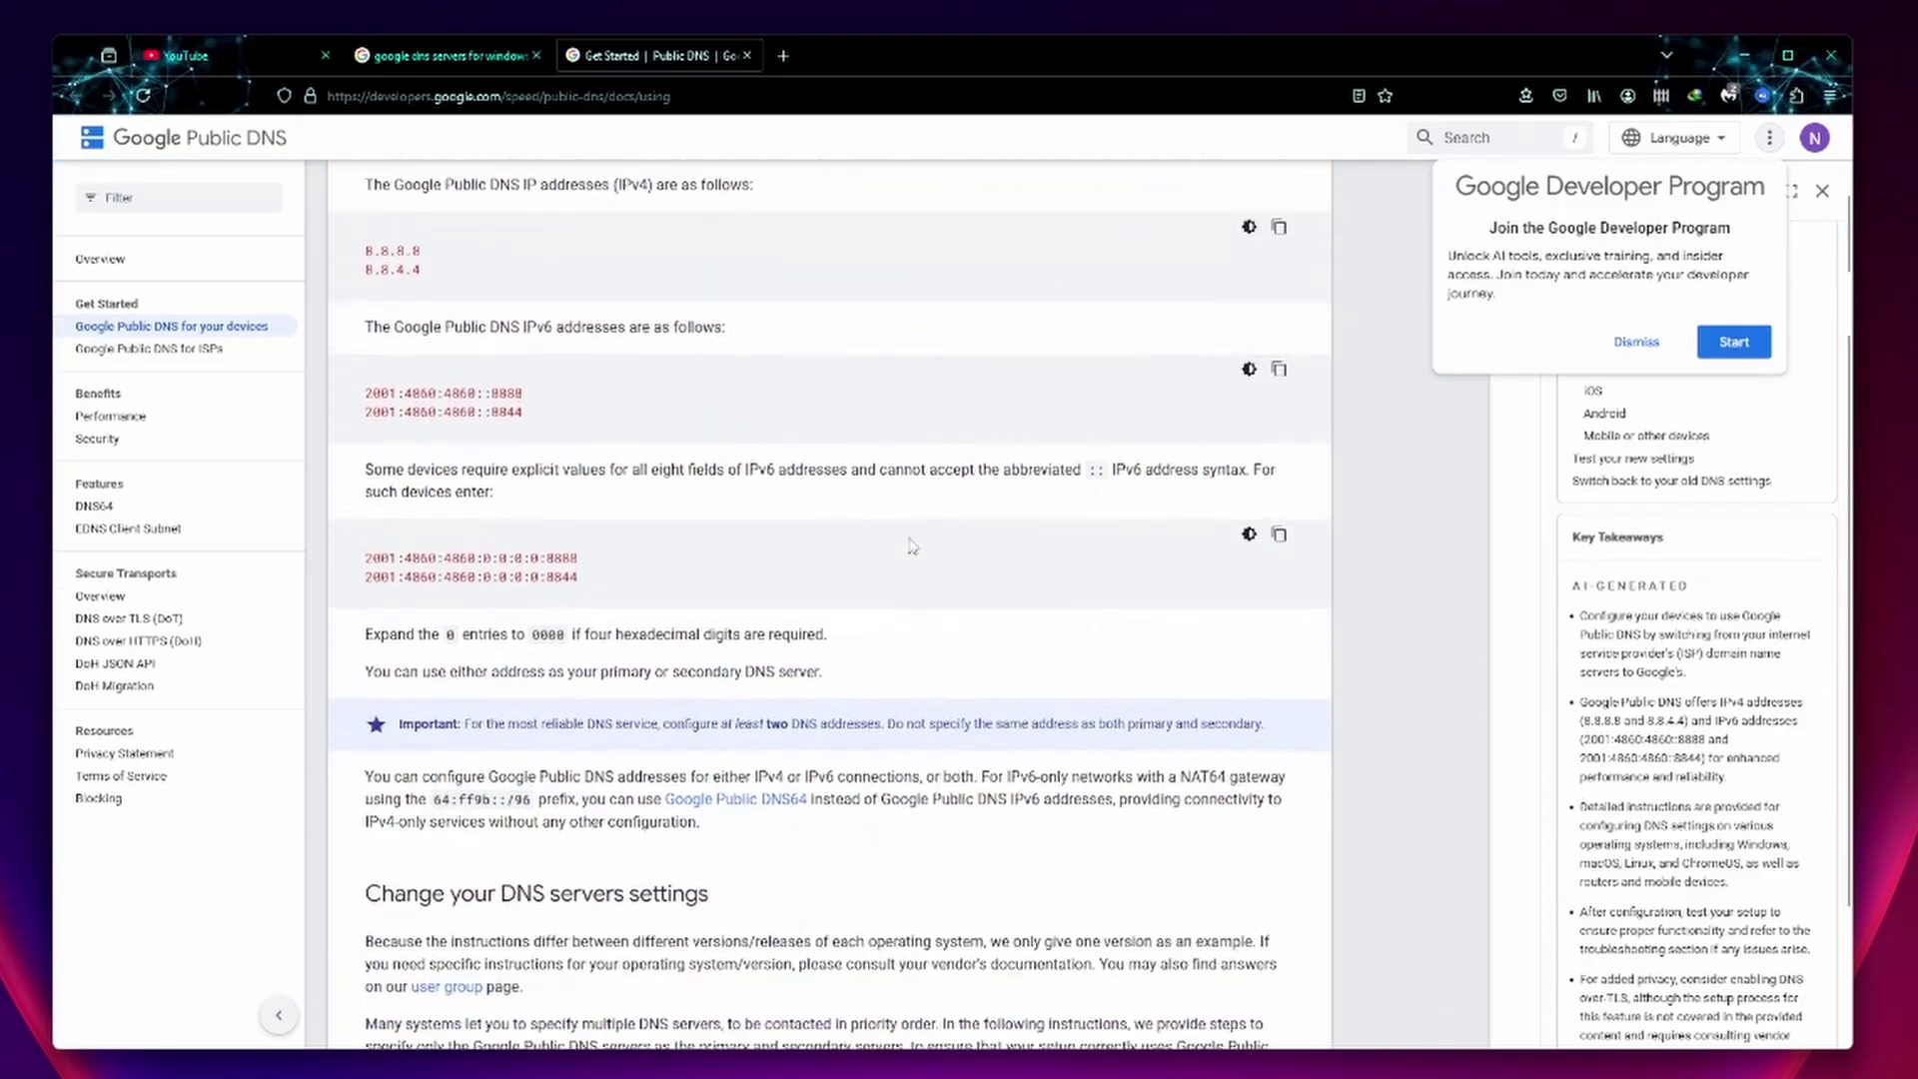
pyautogui.scroll(-3, 910, 537)
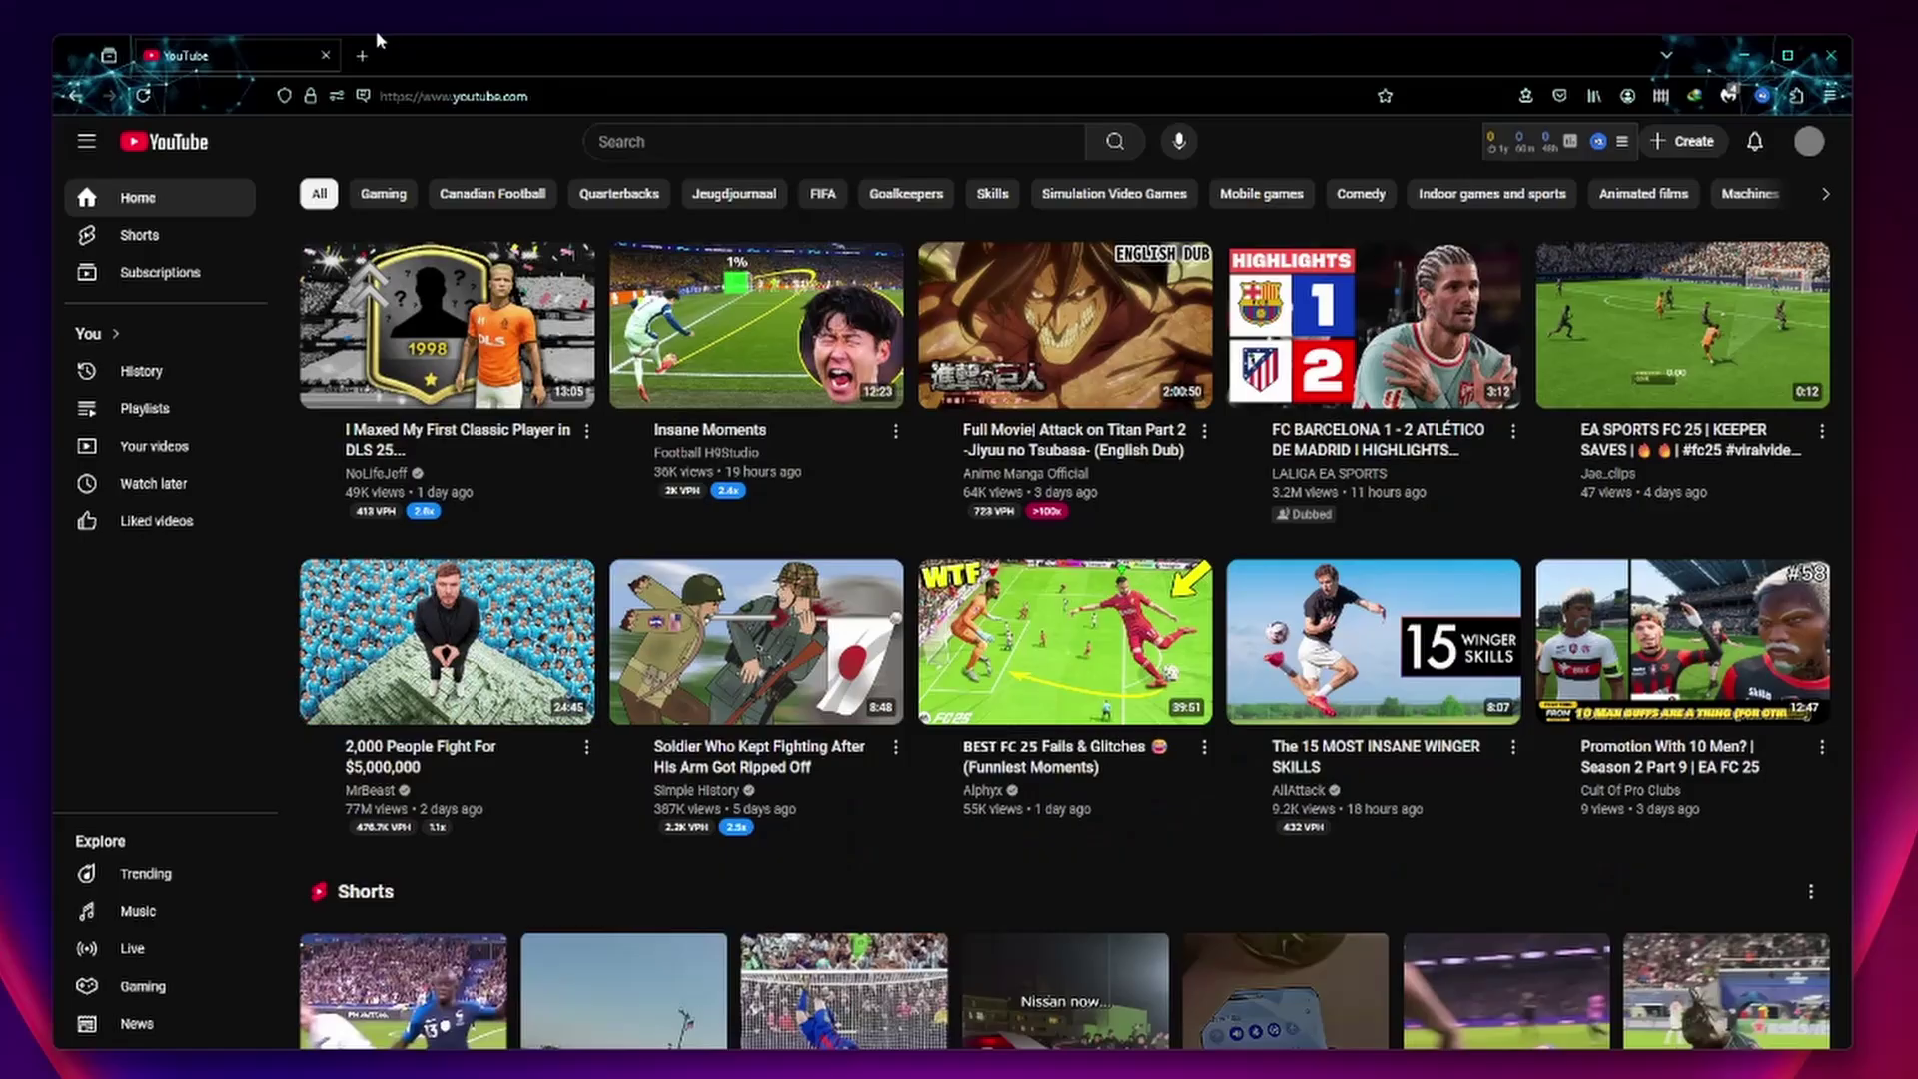
pyautogui.click(363, 57)
pyautogui.click(411, 92)
pyautogui.write('google dns servers for windows')
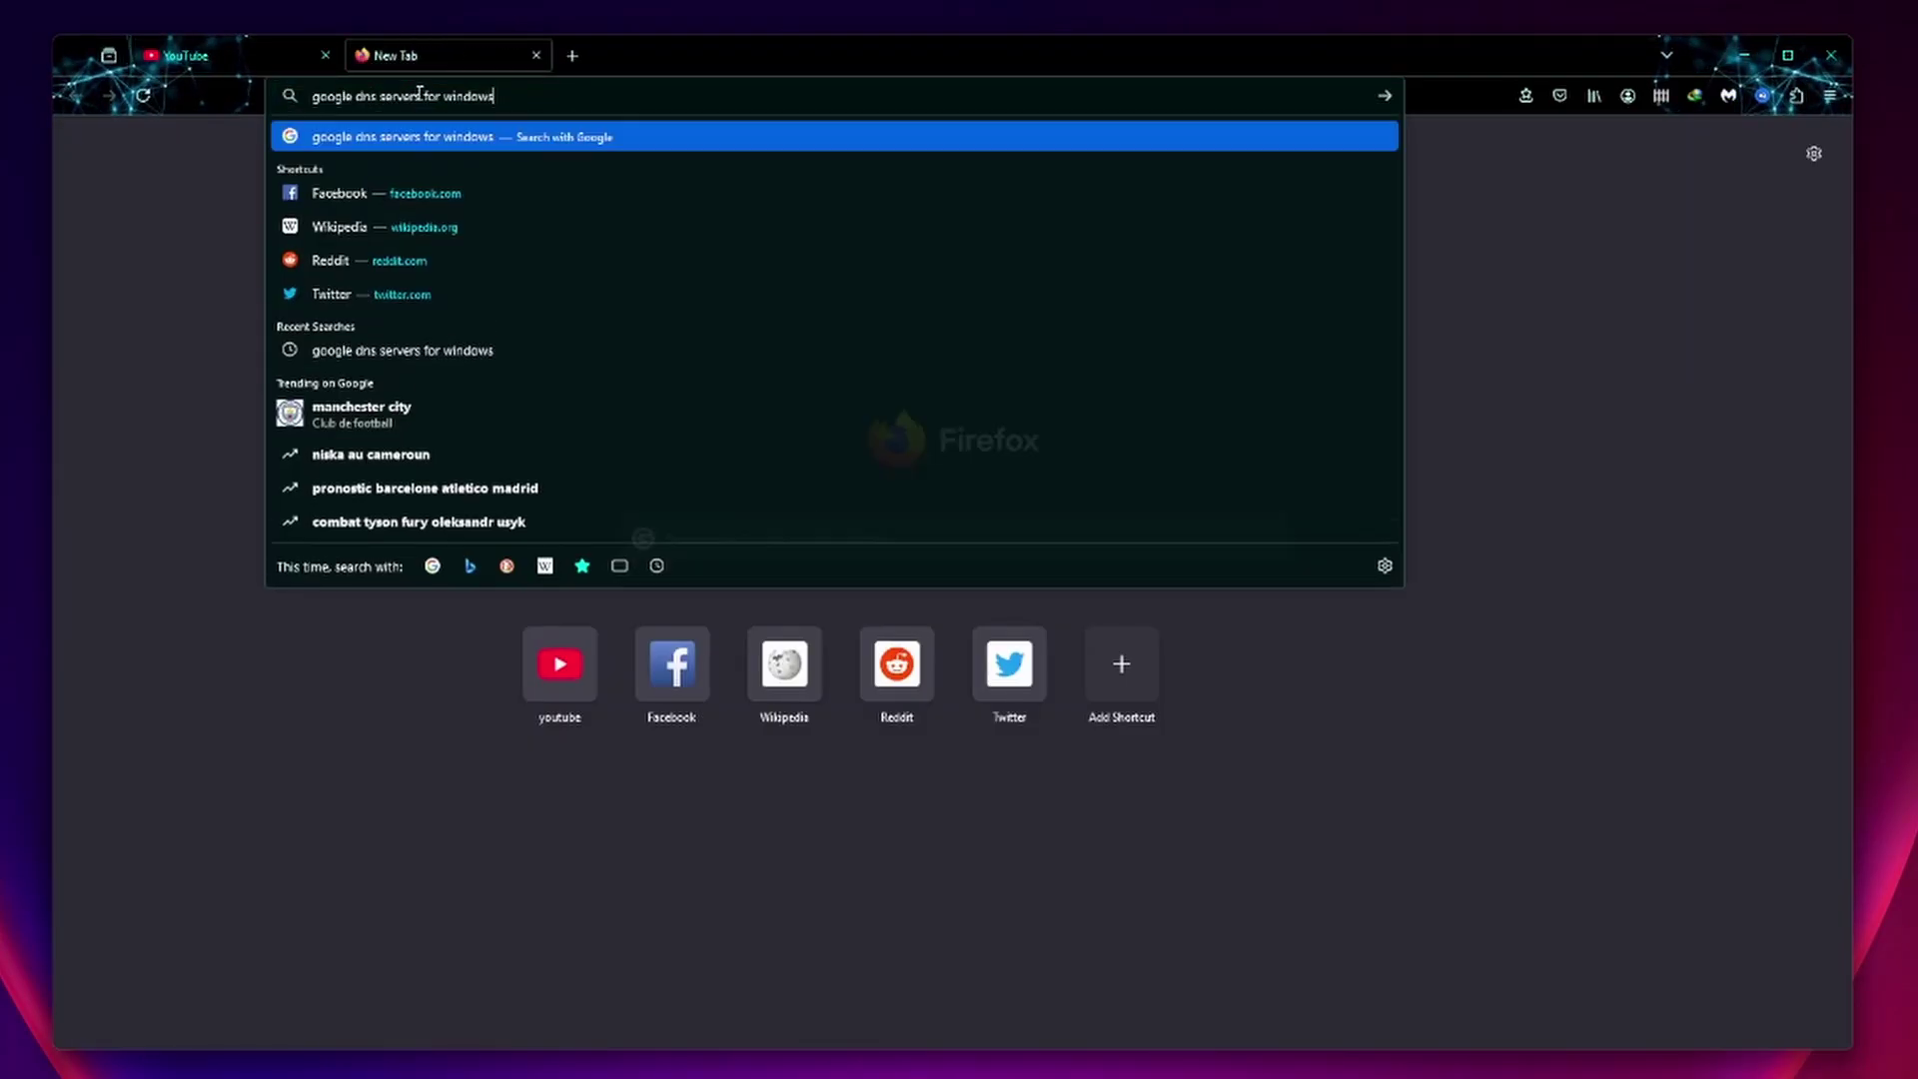
pyautogui.press('Return')
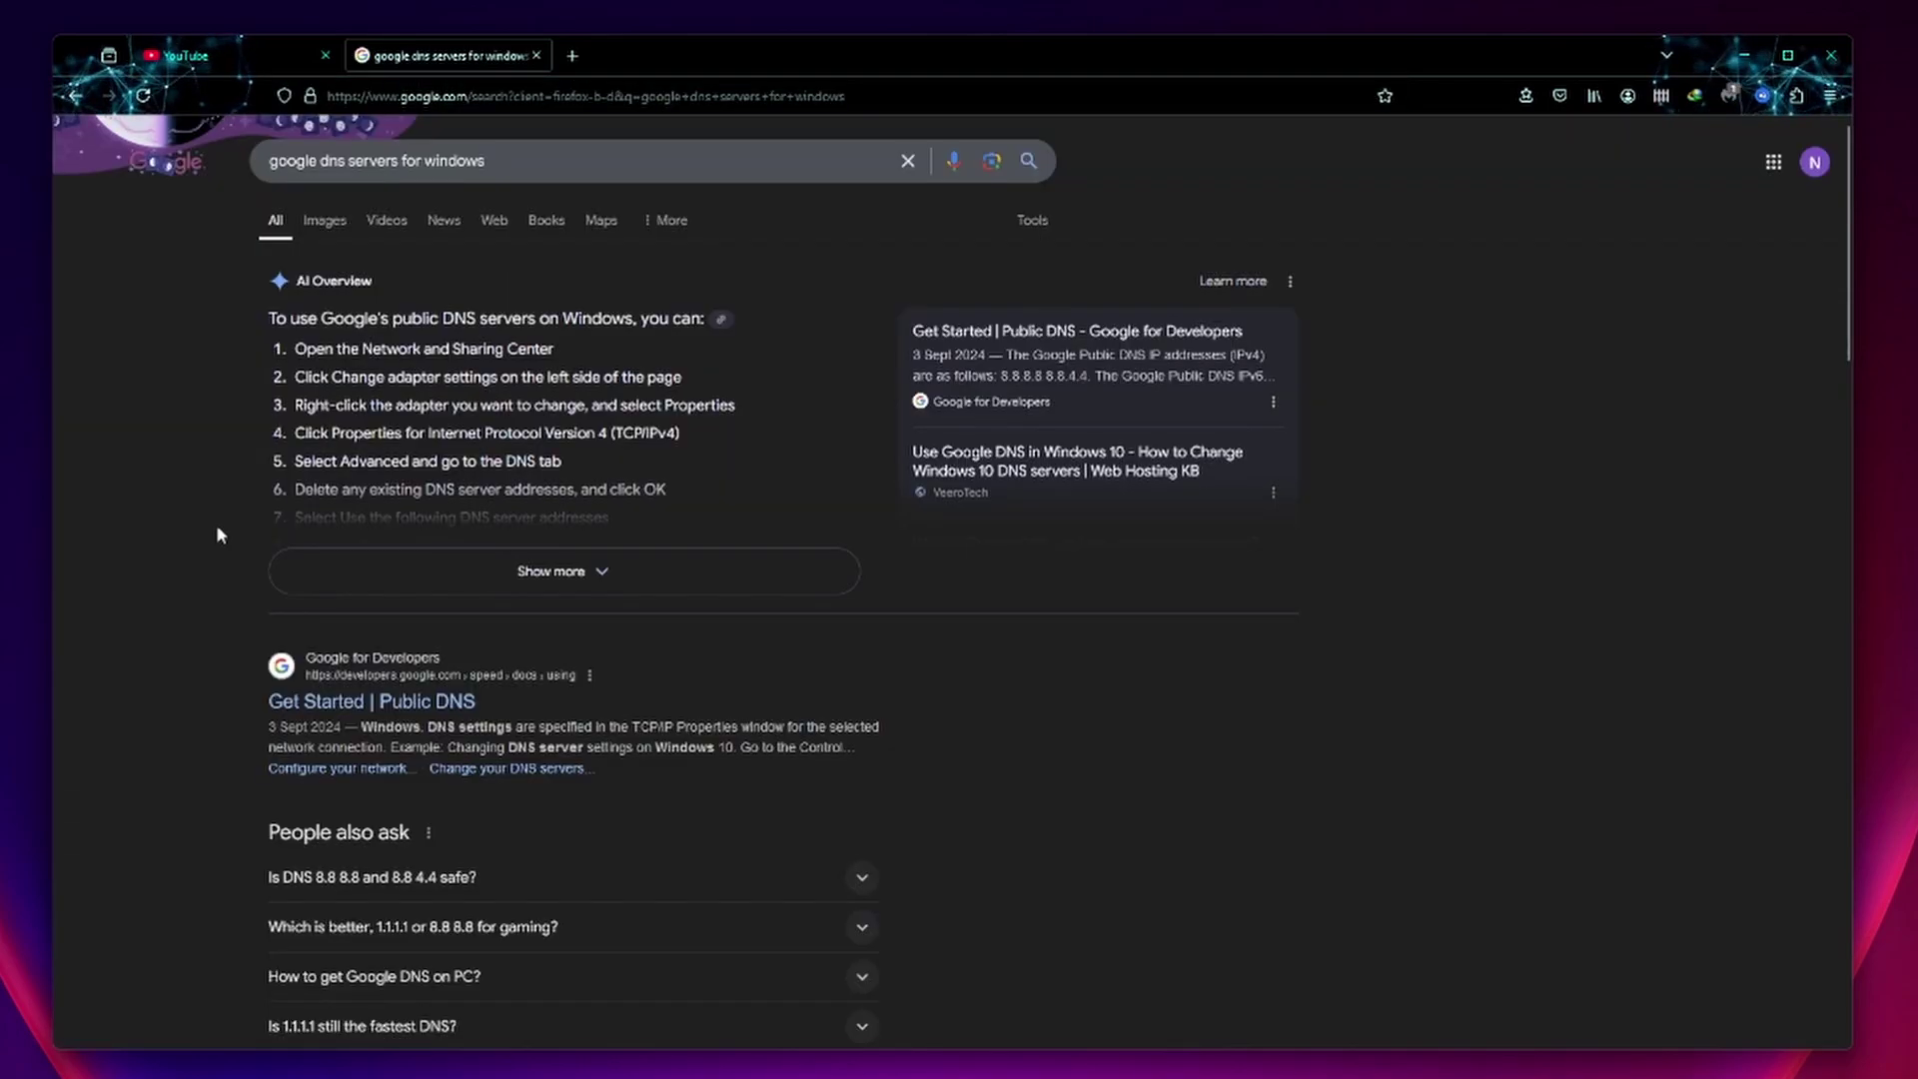
# Open the 'Get Started | Public DNS' result and scroll to its Windows steps.
pyautogui.scroll(-2, 200, 611)
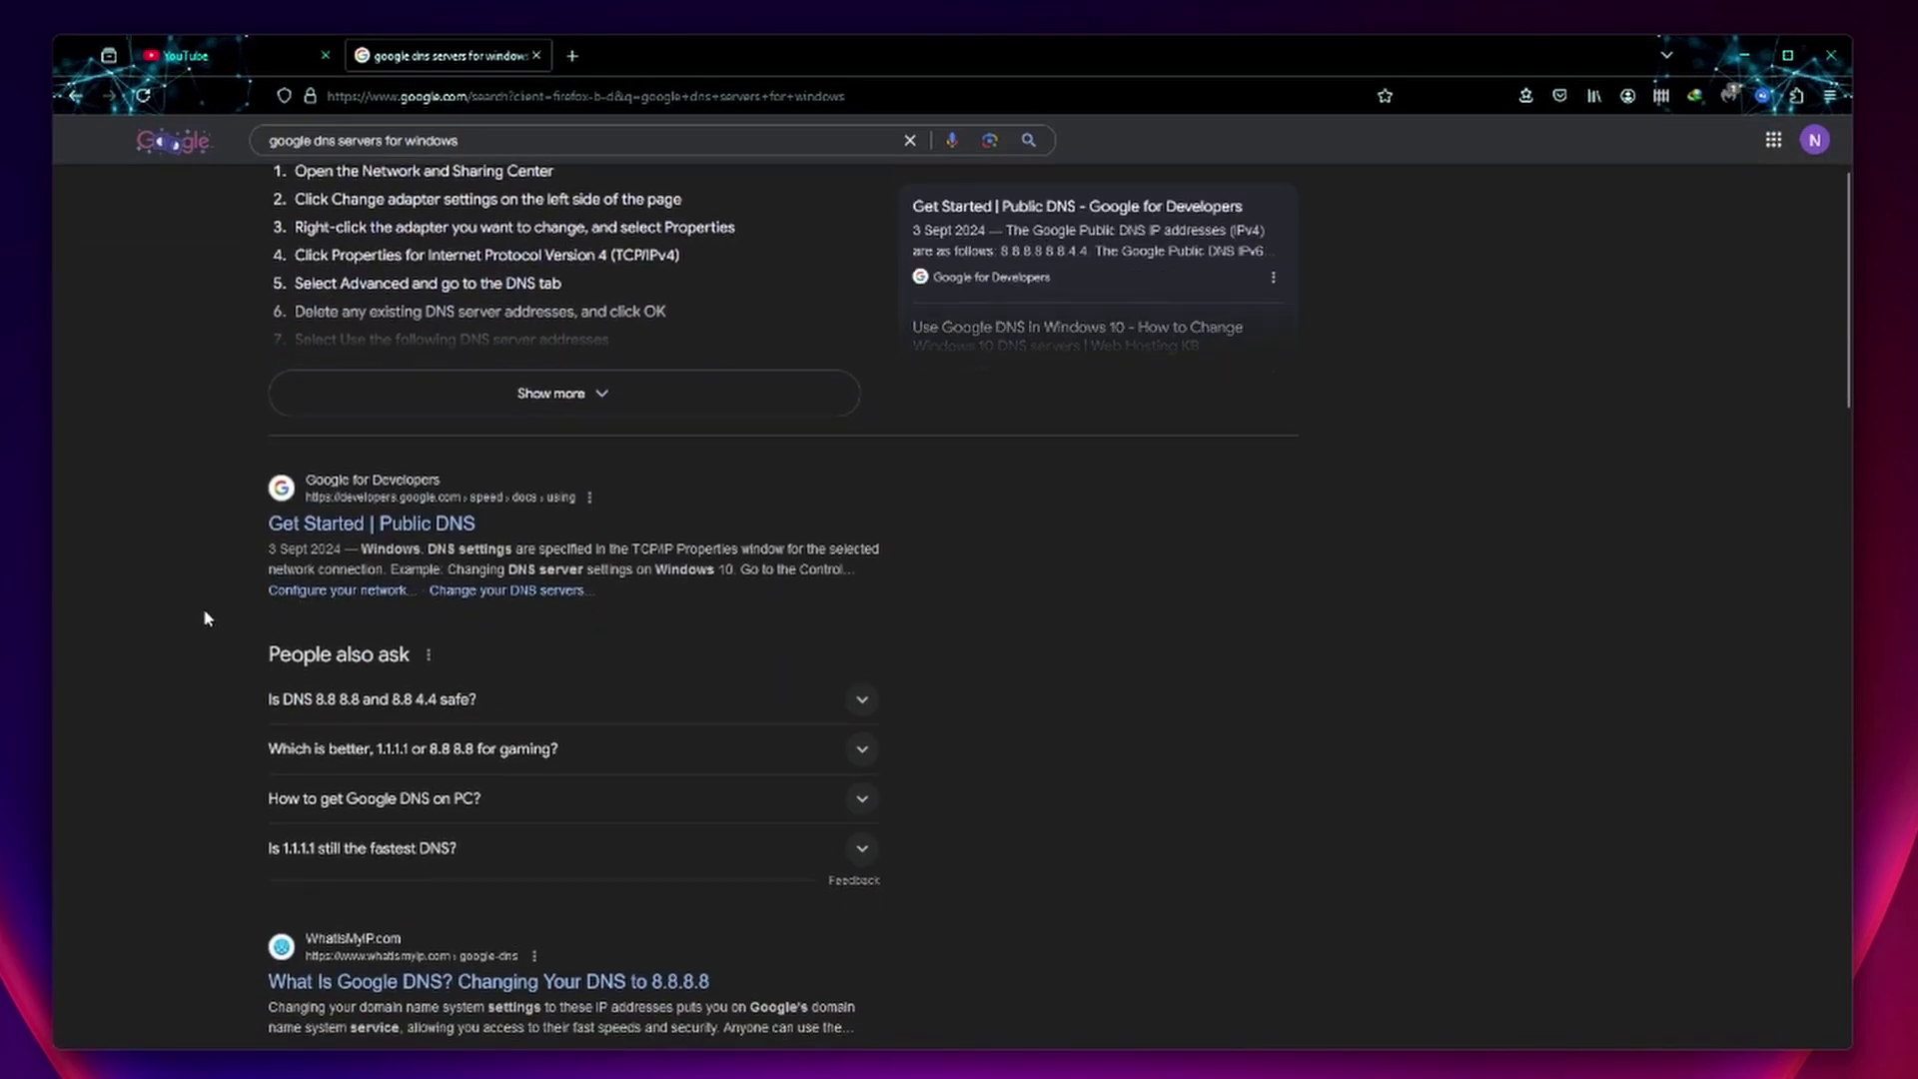
pyautogui.click(392, 521)
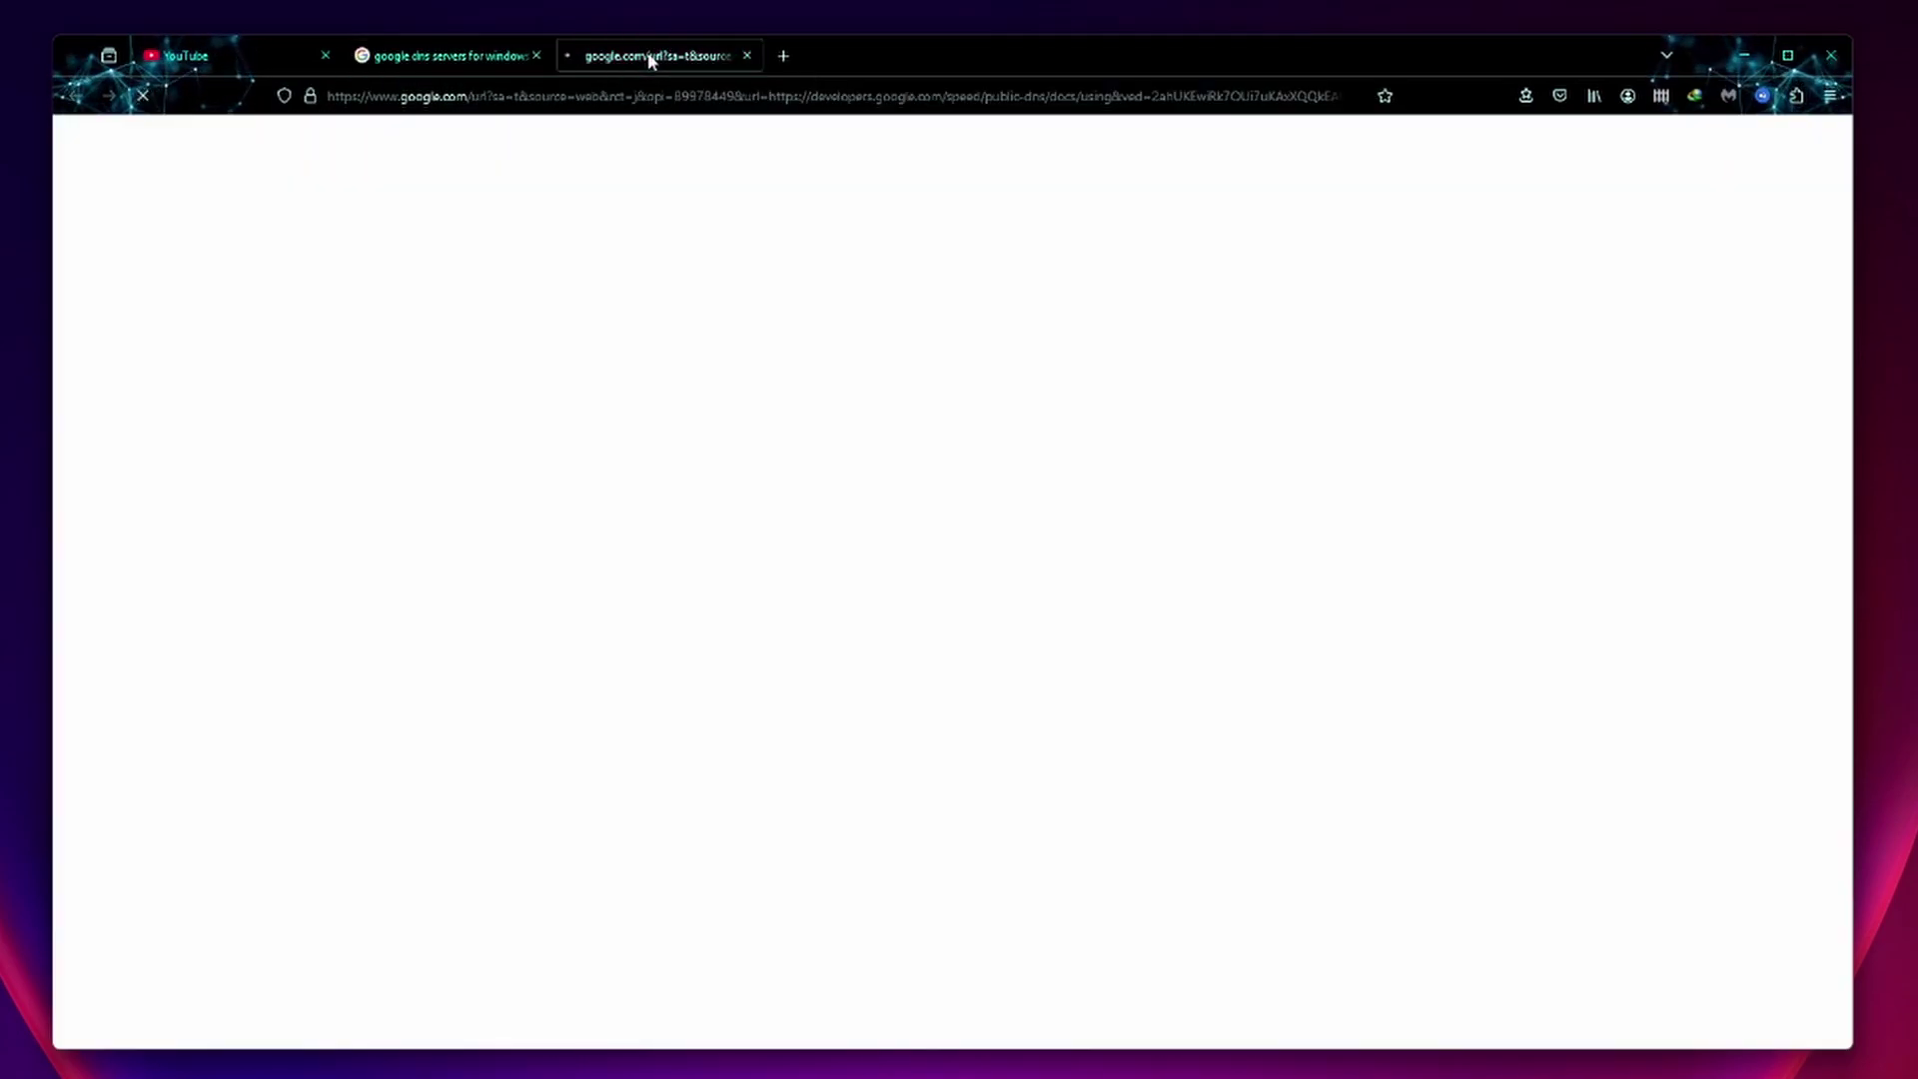
pyautogui.scroll(-5, 911, 544)
pyautogui.scroll(-3, 911, 537)
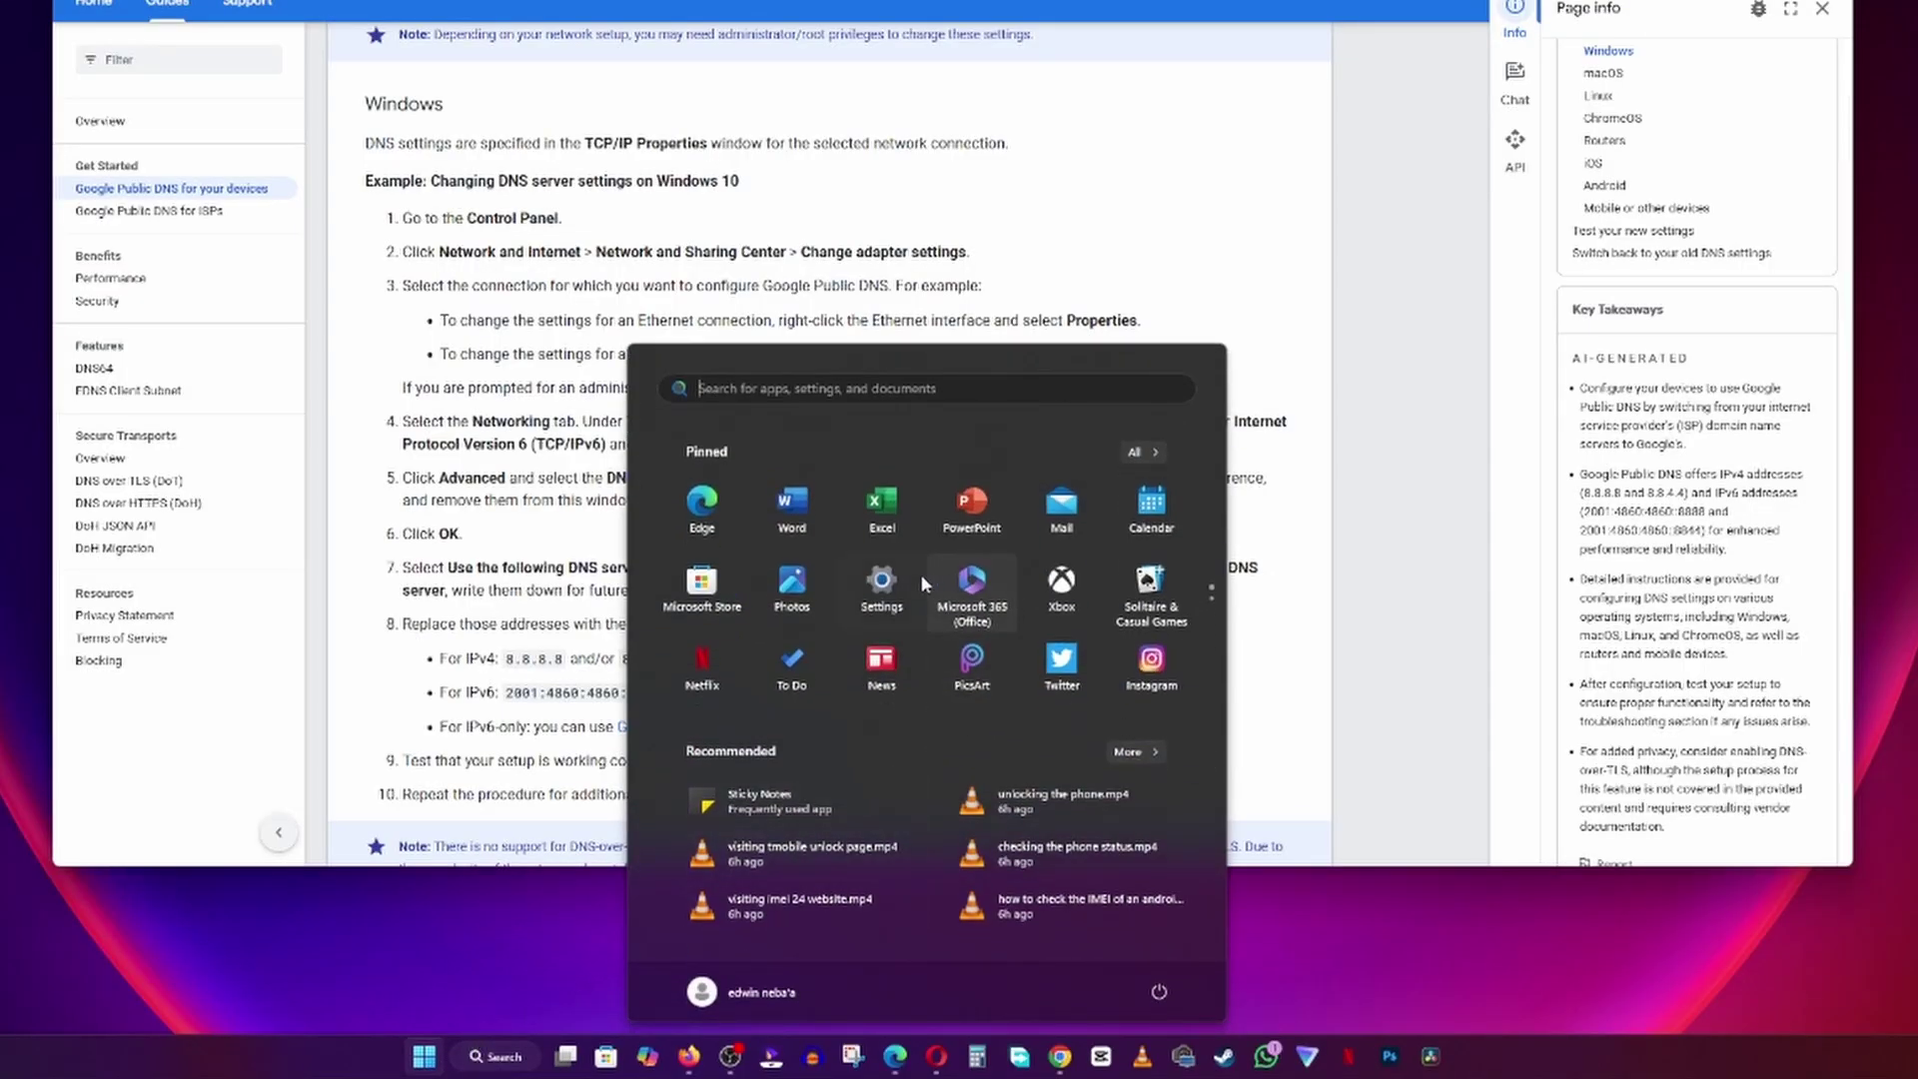
# In Settings, open the Wi-Fi connection's properties and edit its DNS server assignment.
pyautogui.click(879, 584)
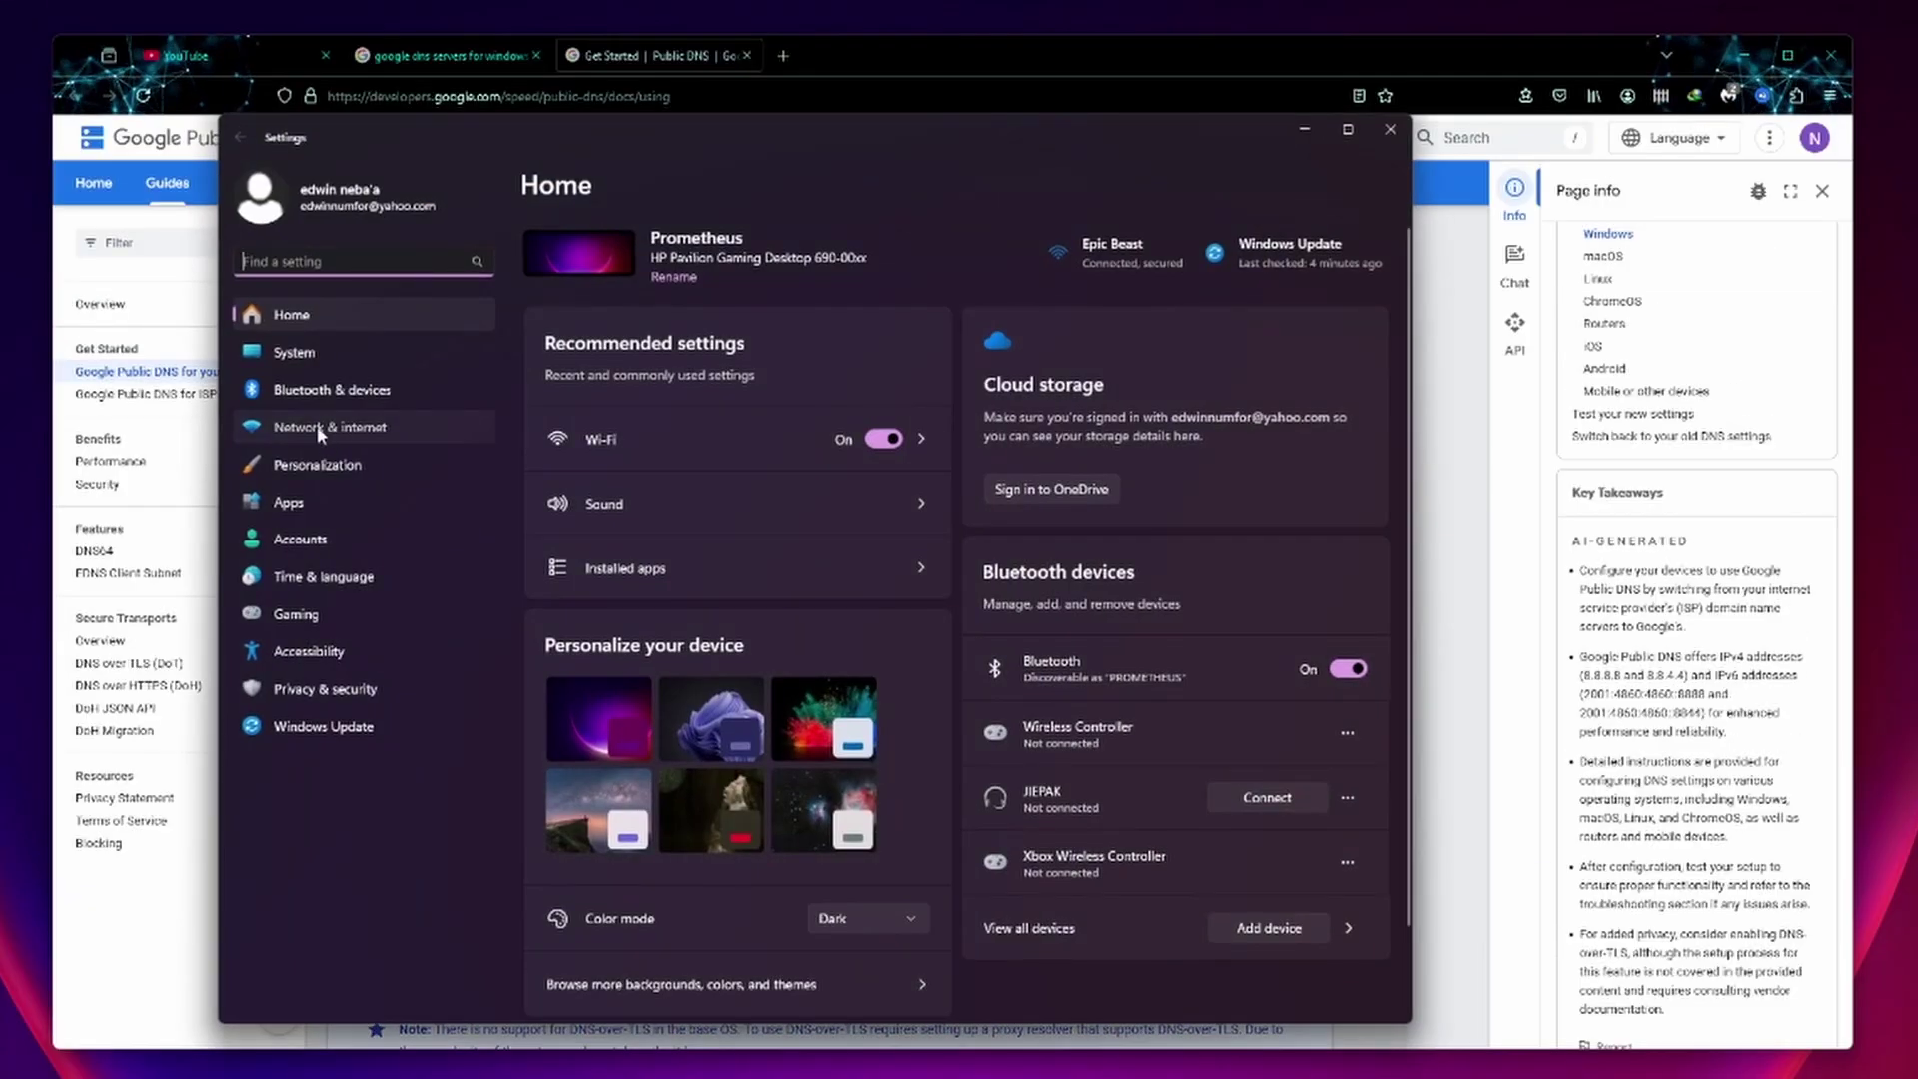
pyautogui.click(321, 430)
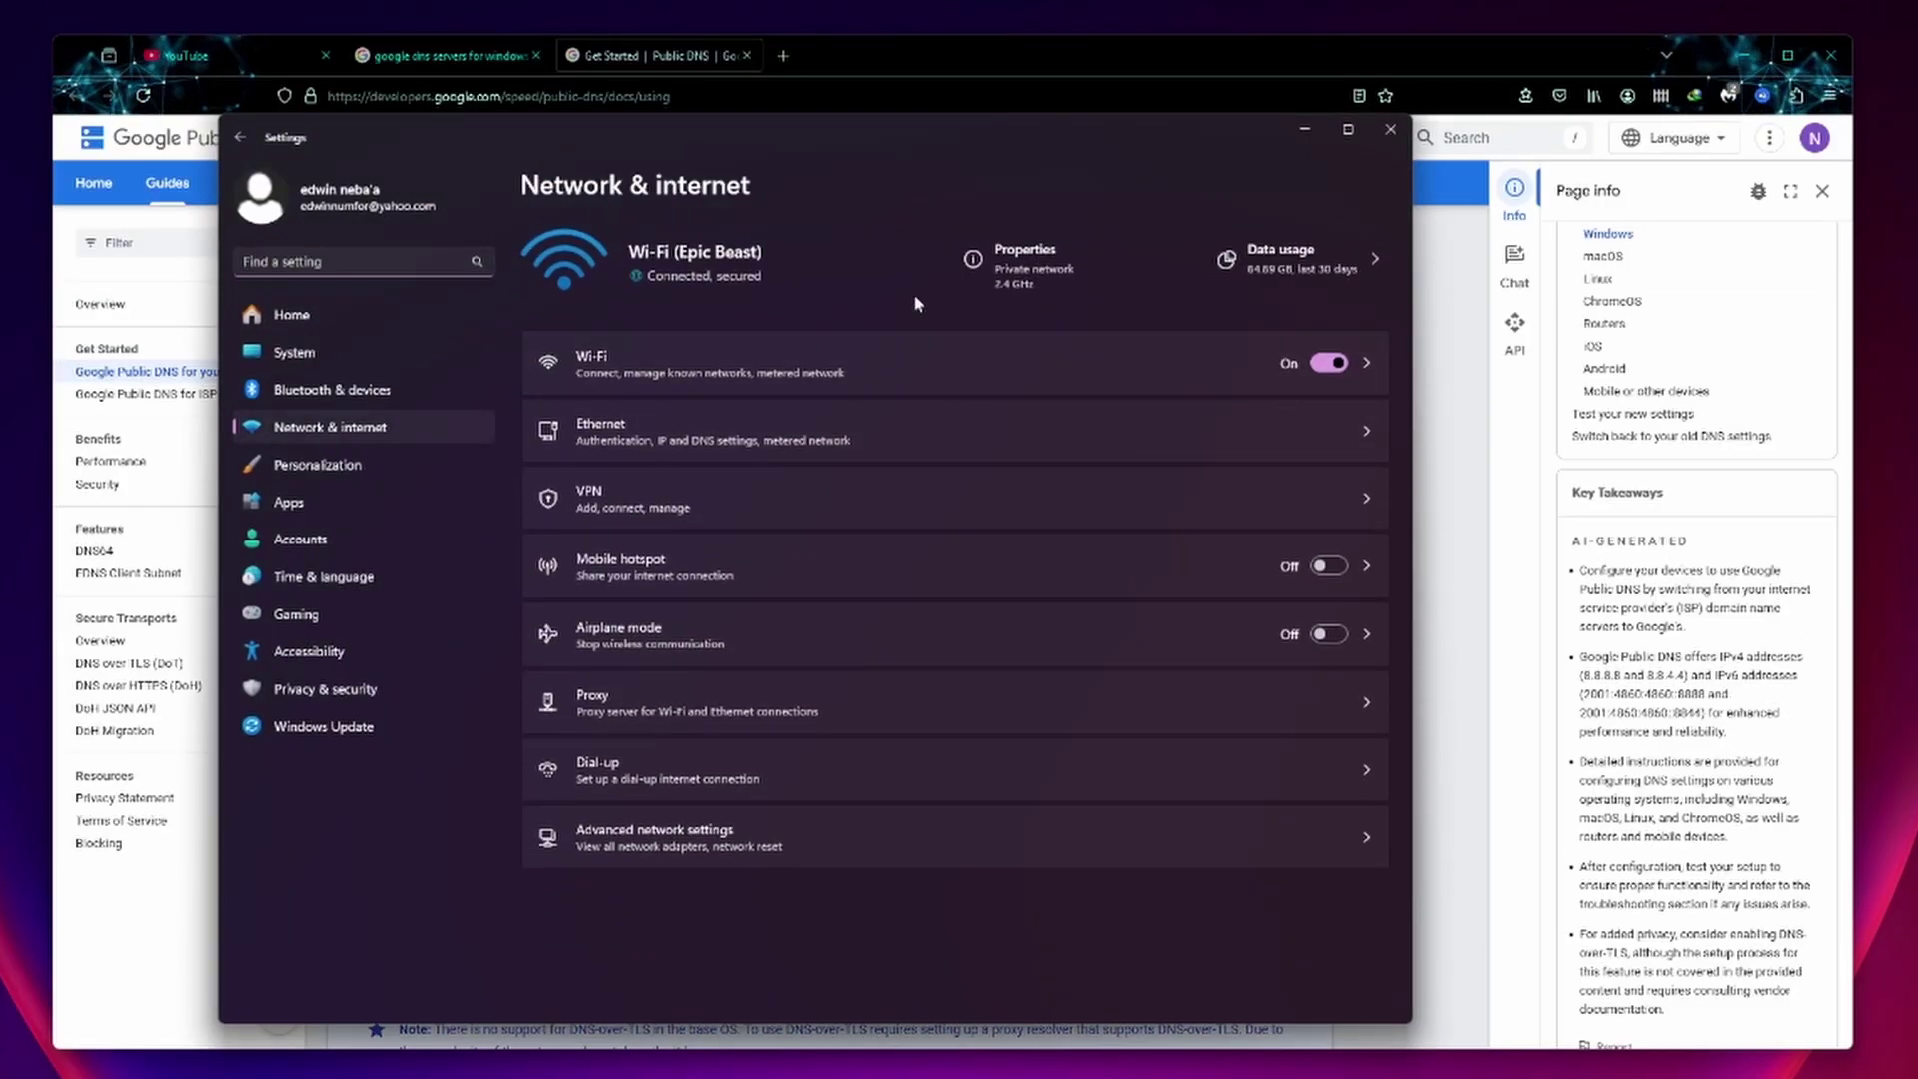
pyautogui.click(905, 364)
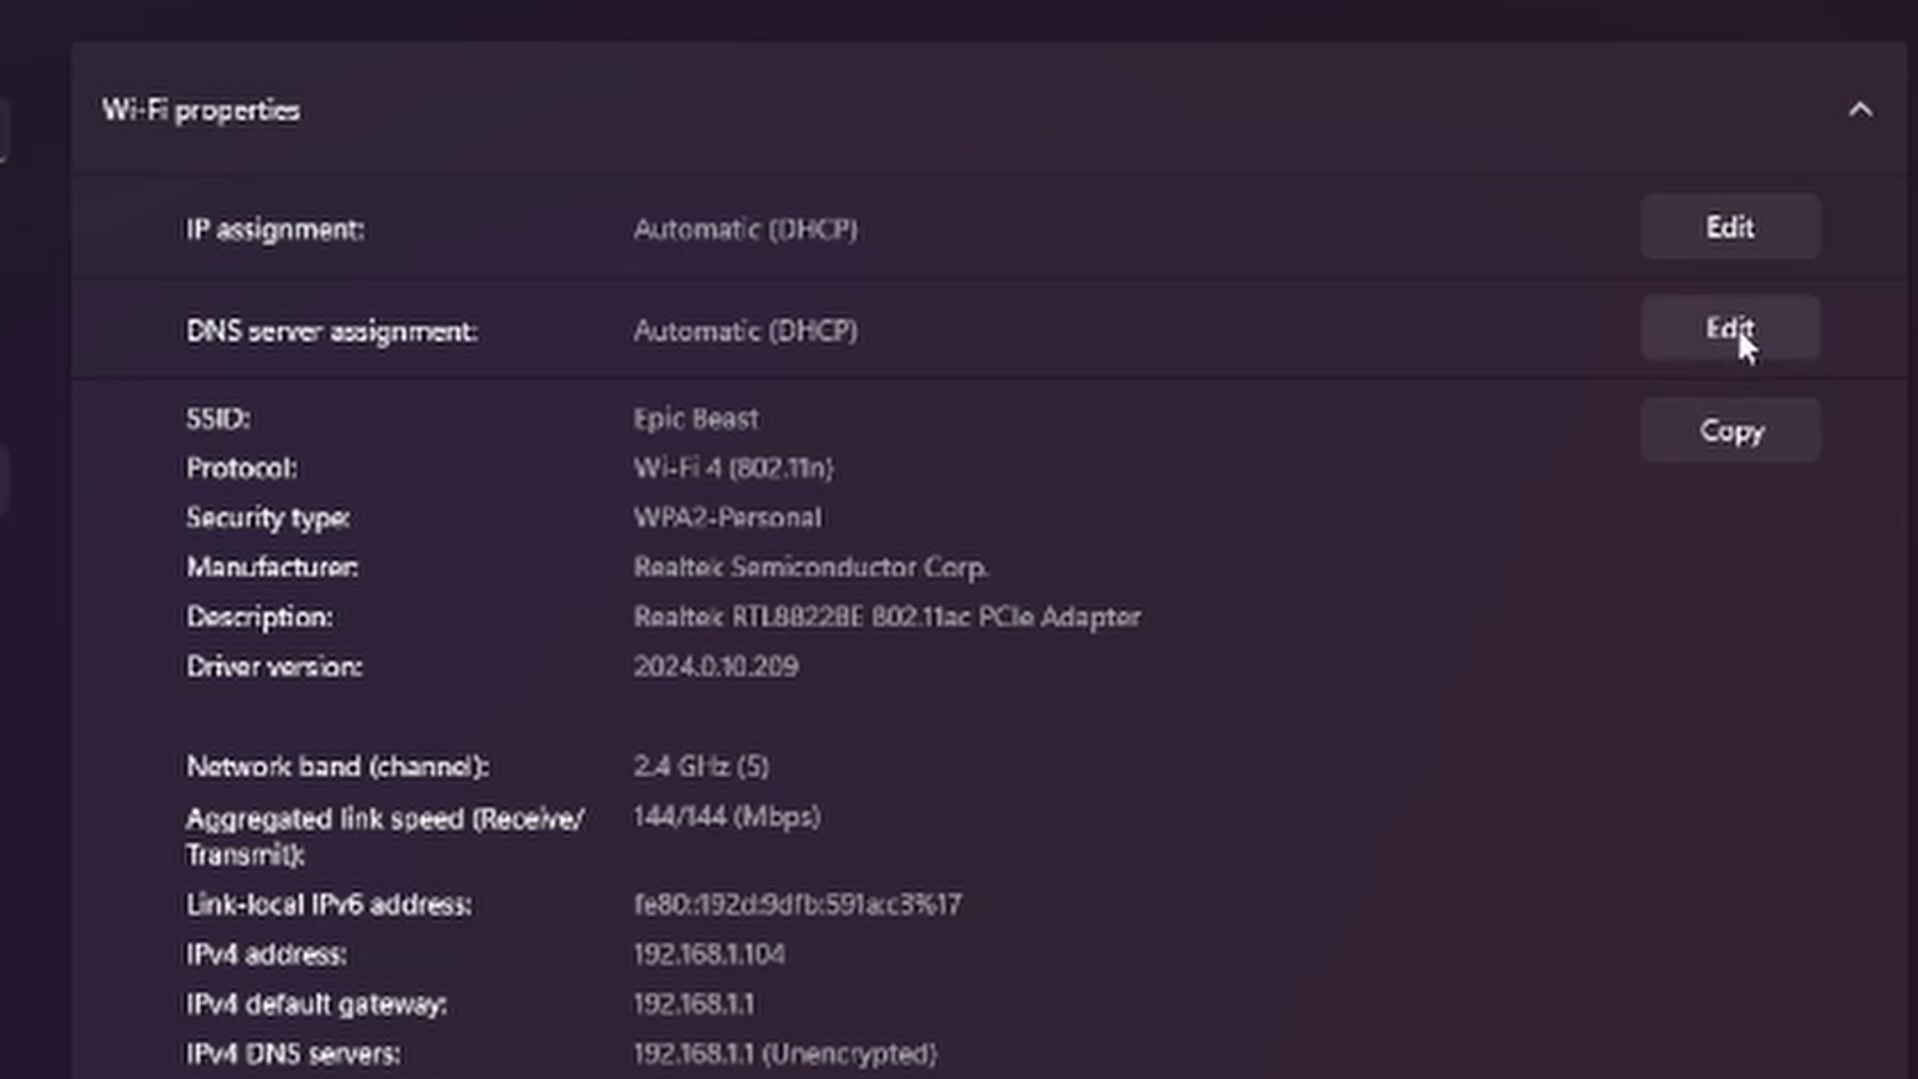
pyautogui.click(1736, 325)
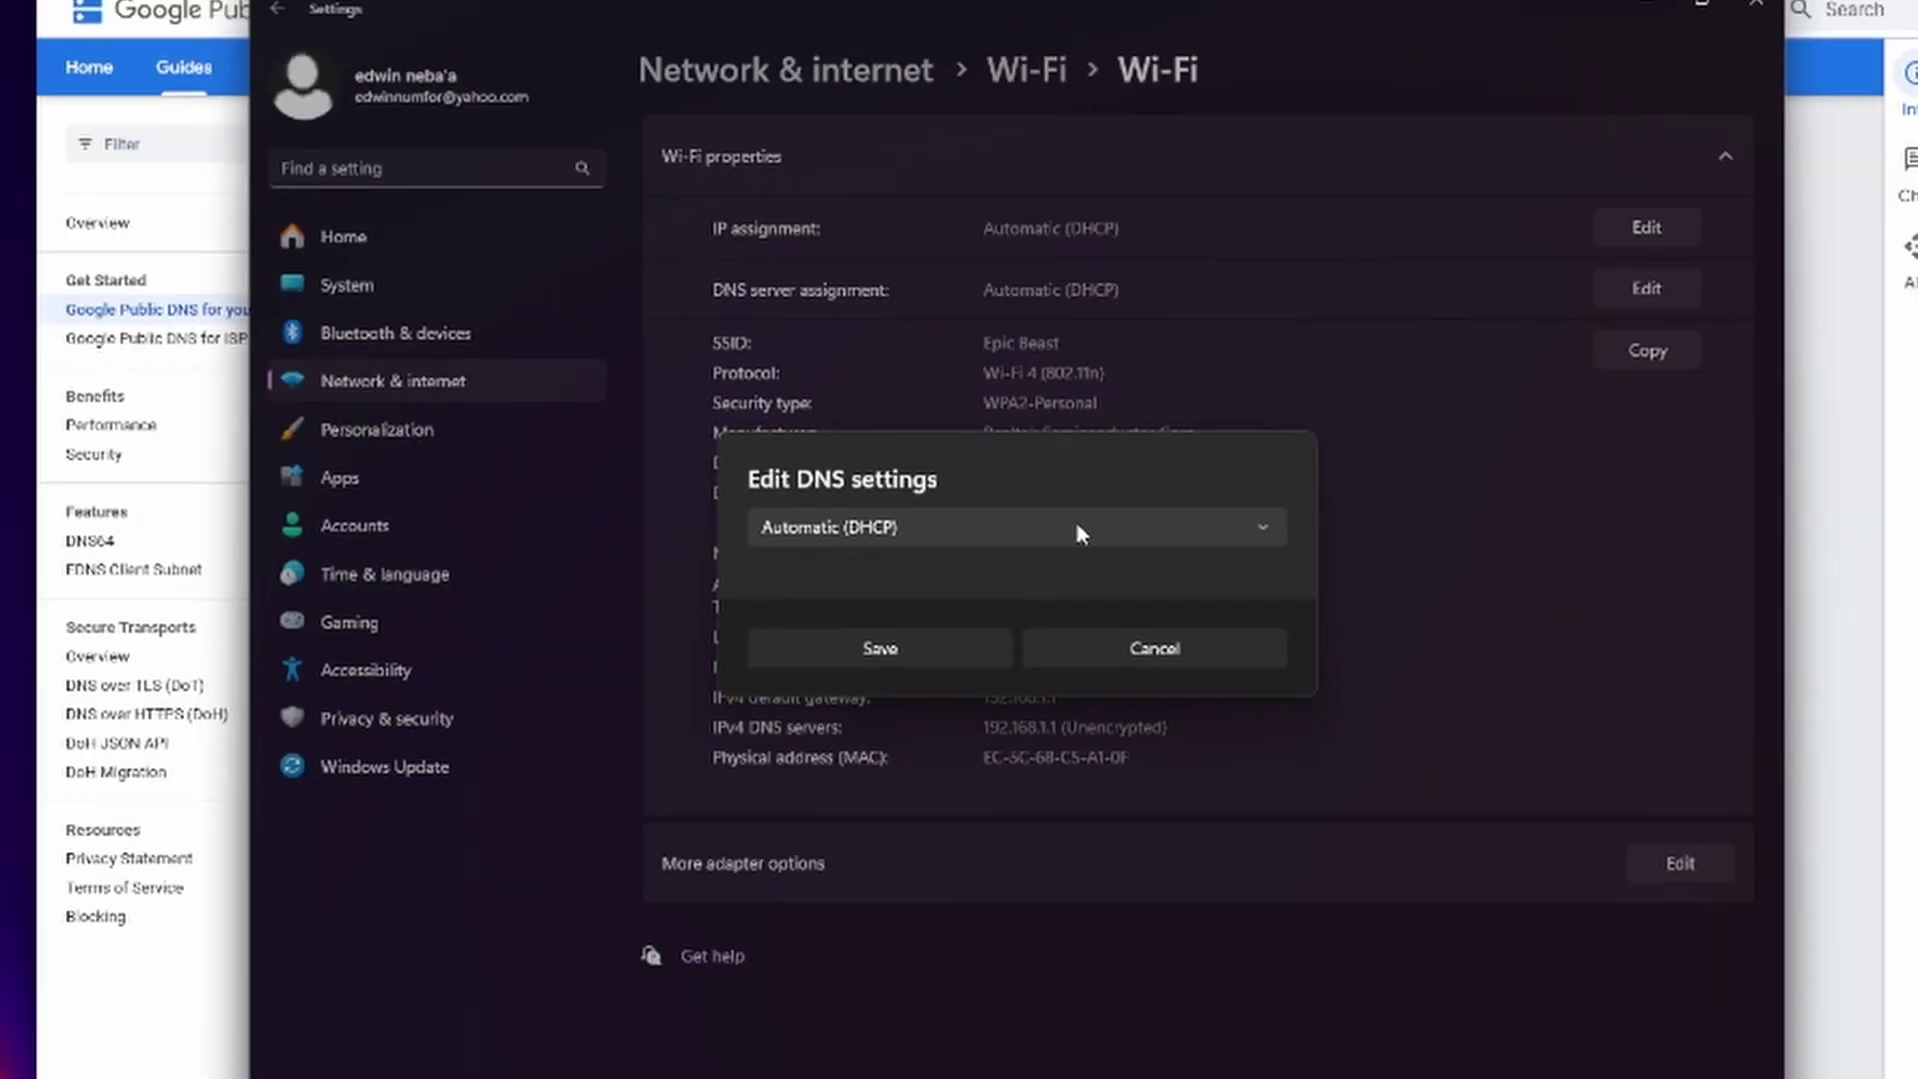
# Set the Wi-Fi DNS assignment to Manual with IPv4 and IPv6 on, then select 8.8.8.8 in the guide.
pyautogui.click(1075, 528)
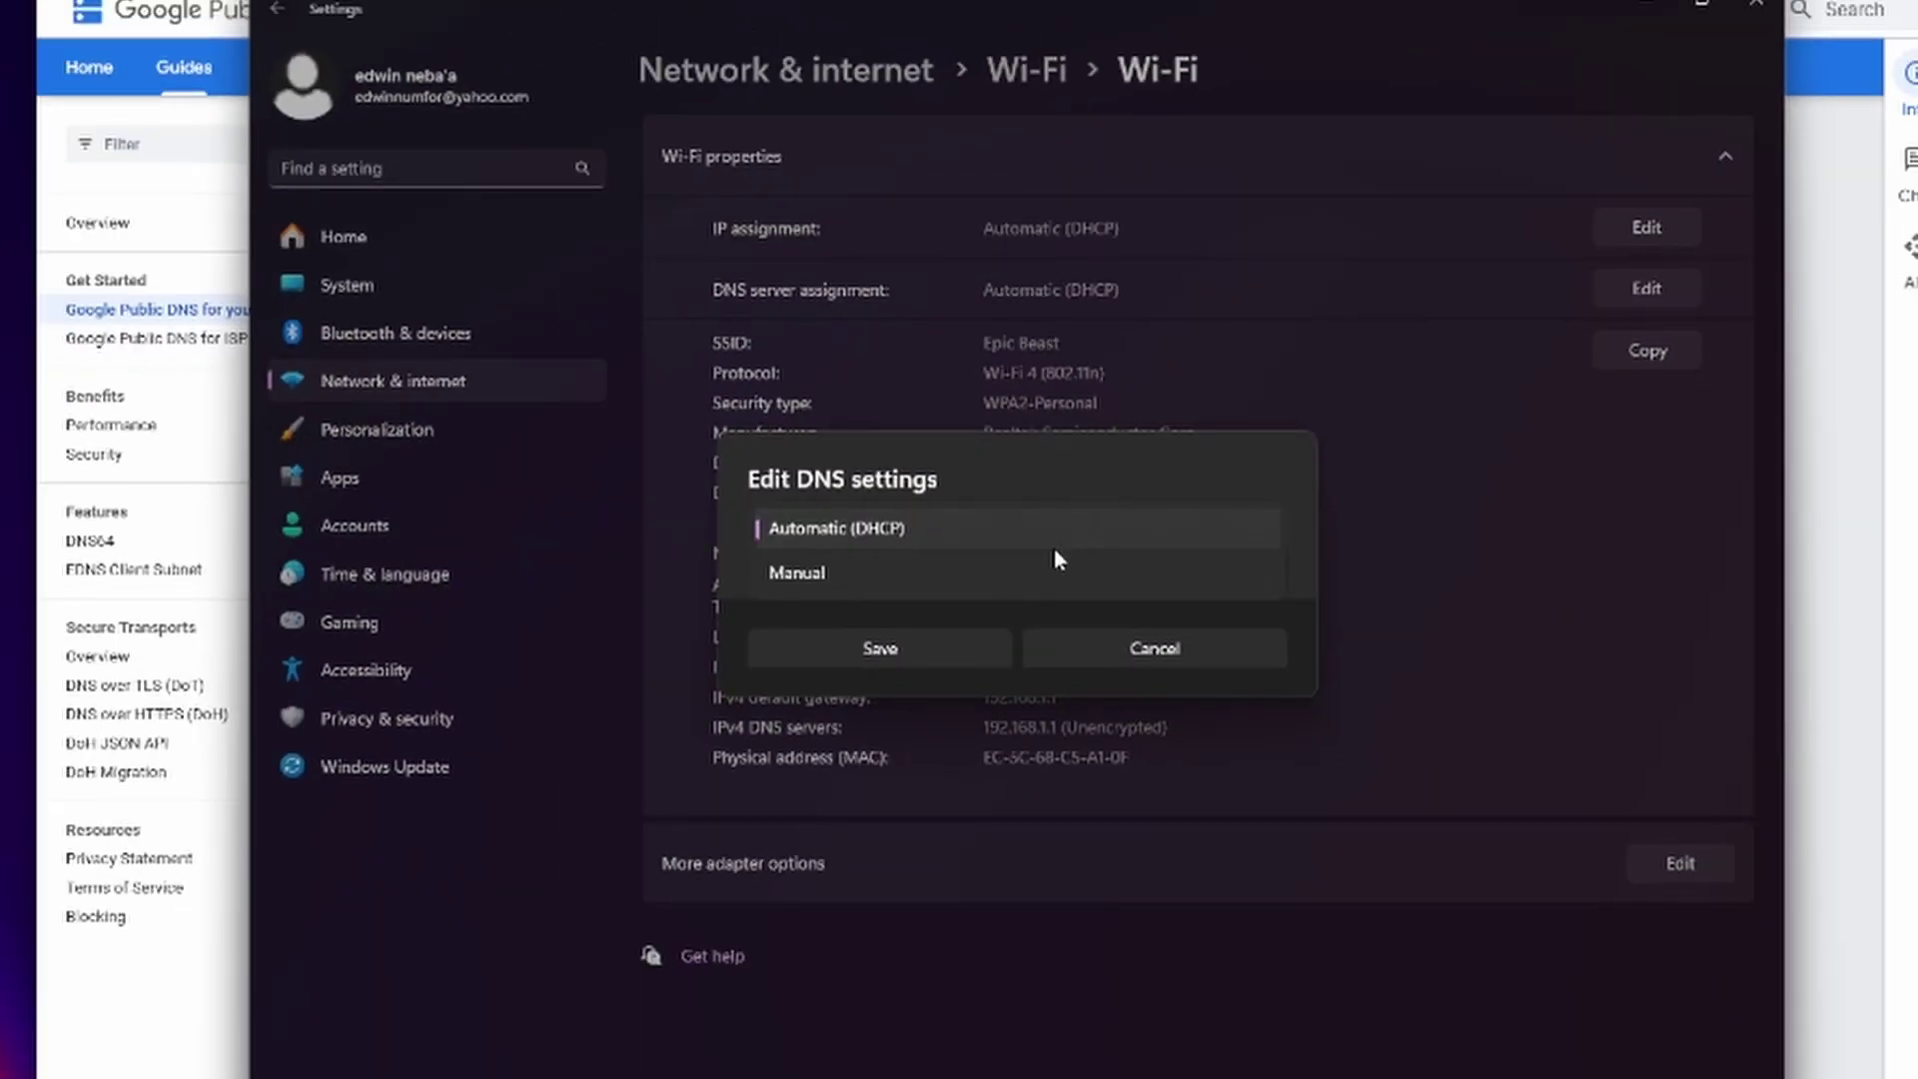
pyautogui.click(948, 569)
pyautogui.click(780, 536)
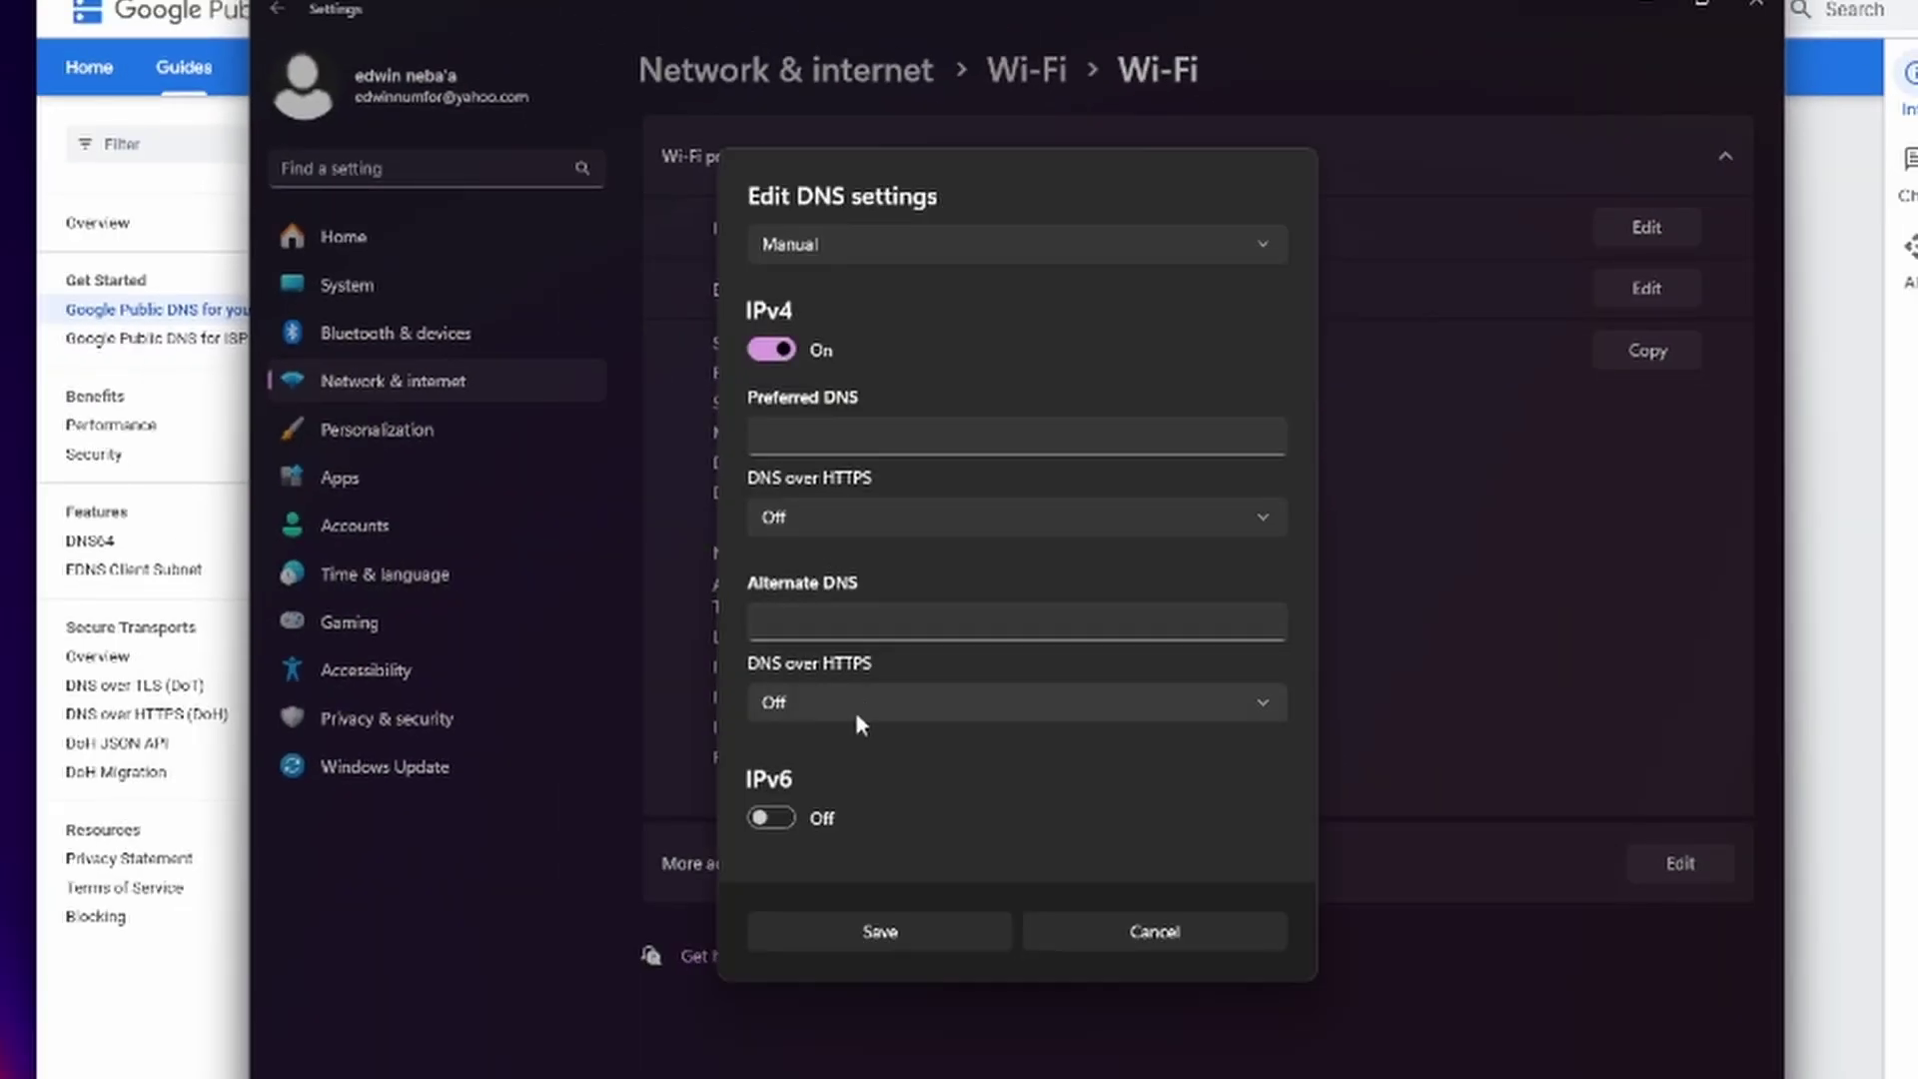
pyautogui.click(774, 817)
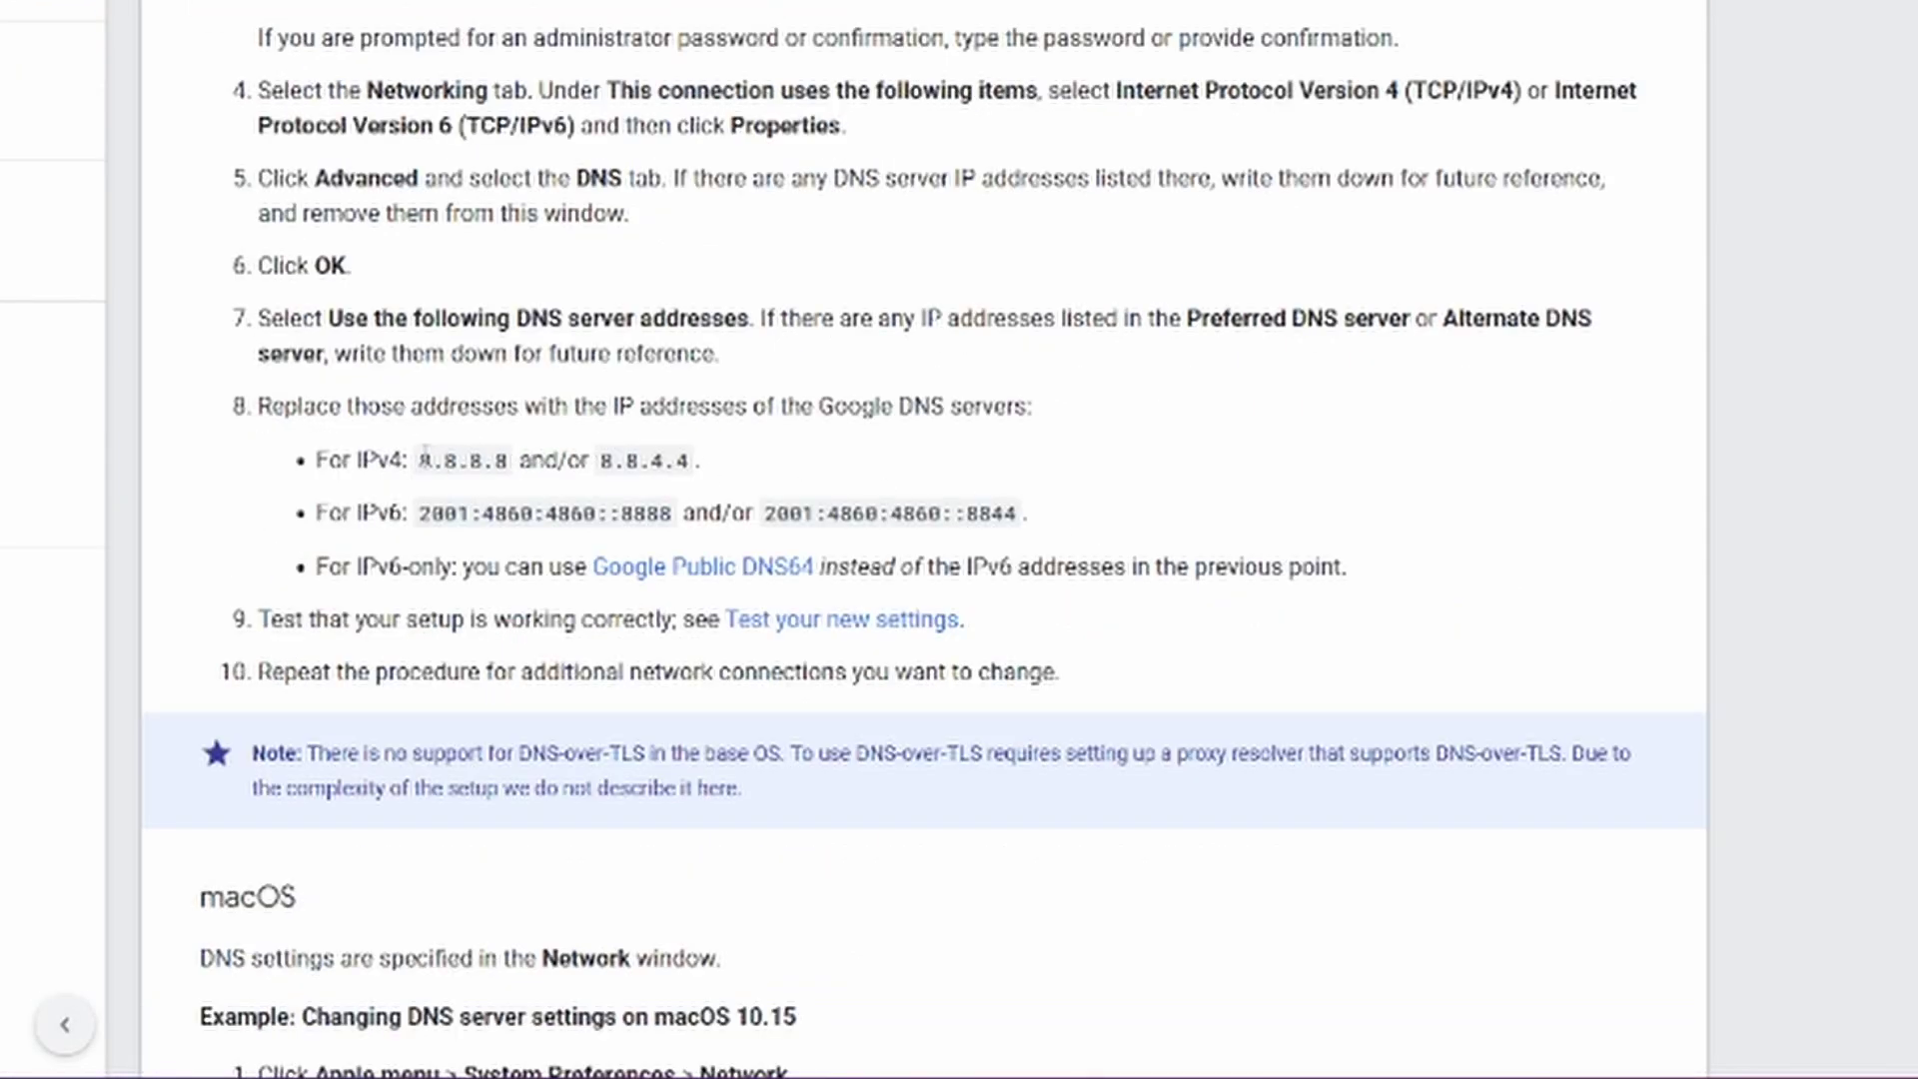
pyautogui.moveTo(421, 460); pyautogui.dragTo(476, 461)
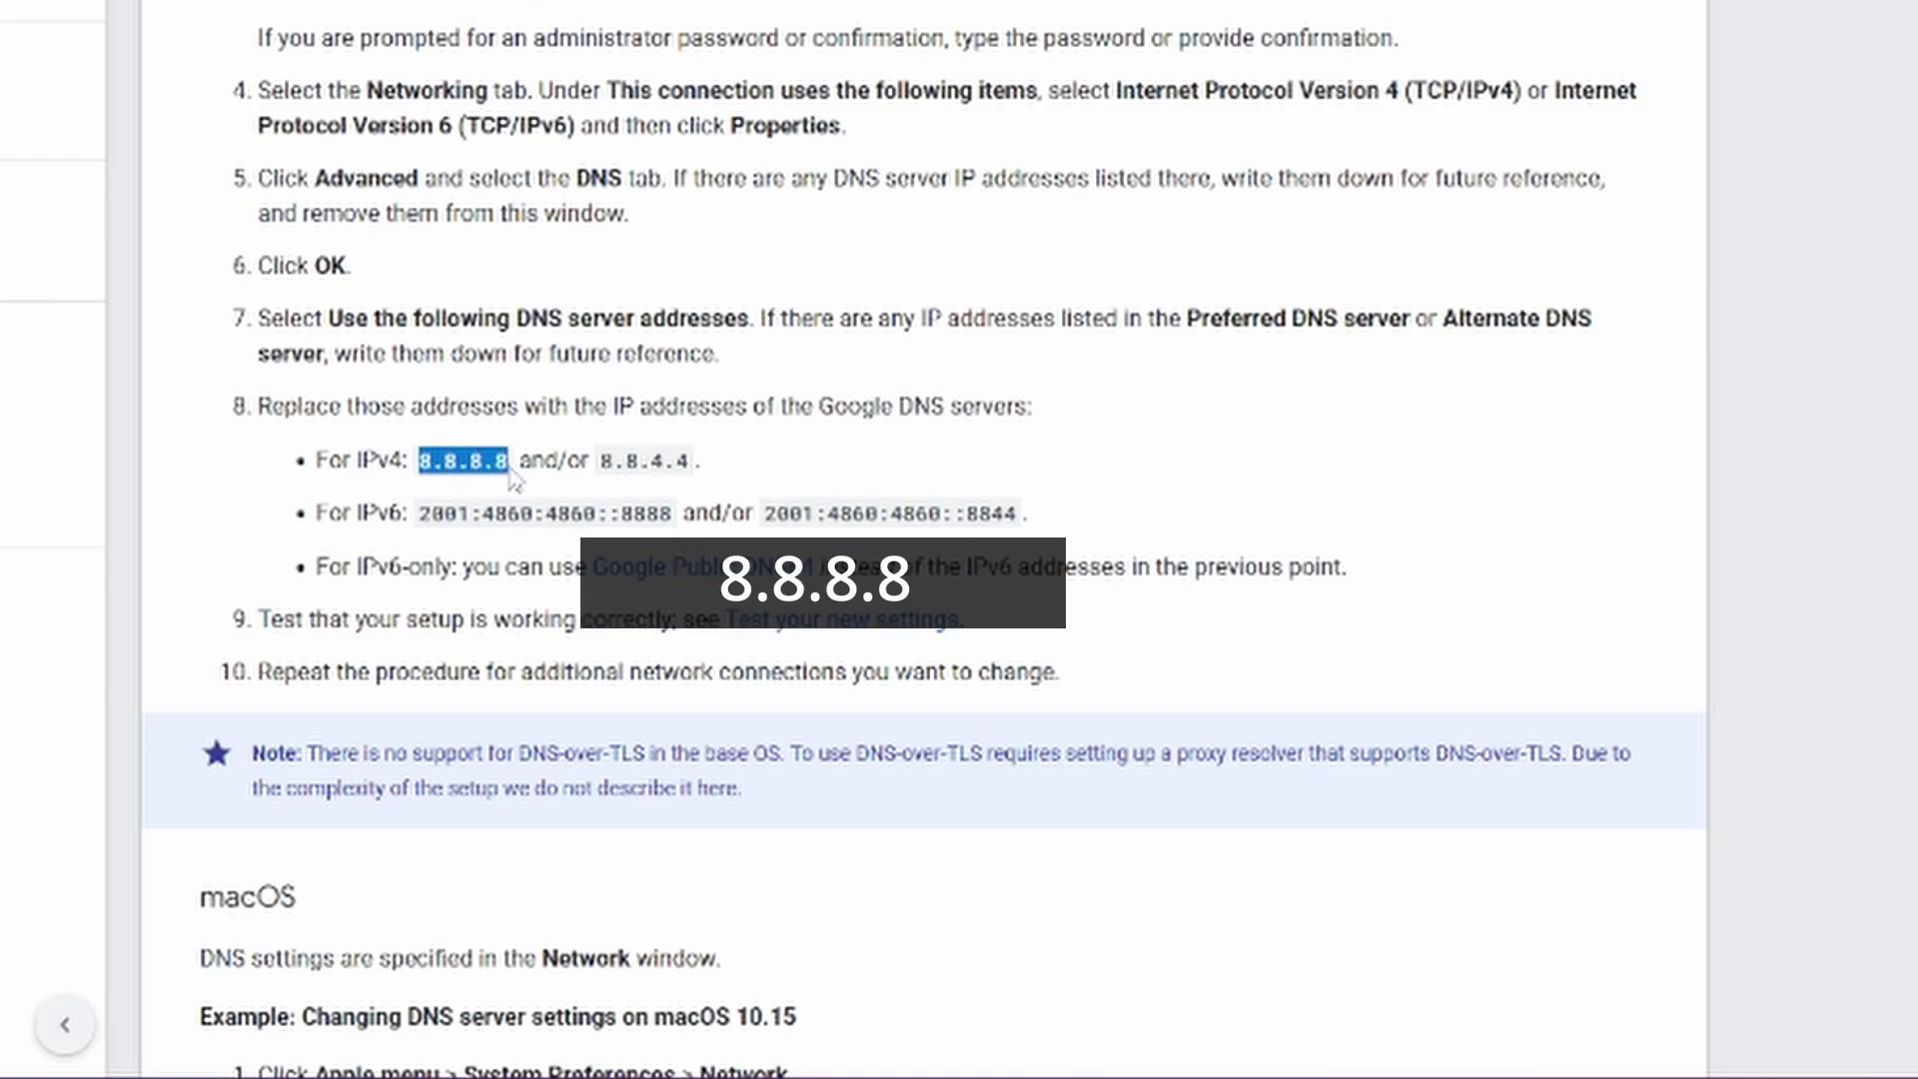
# Copy 8.8.8.8 and 8.8.4.4 from the guide into the IPv4 Preferred and Alternate DNS fields.
pyautogui.hotkey('alt', 'Tab')
pyautogui.click(655, 110)
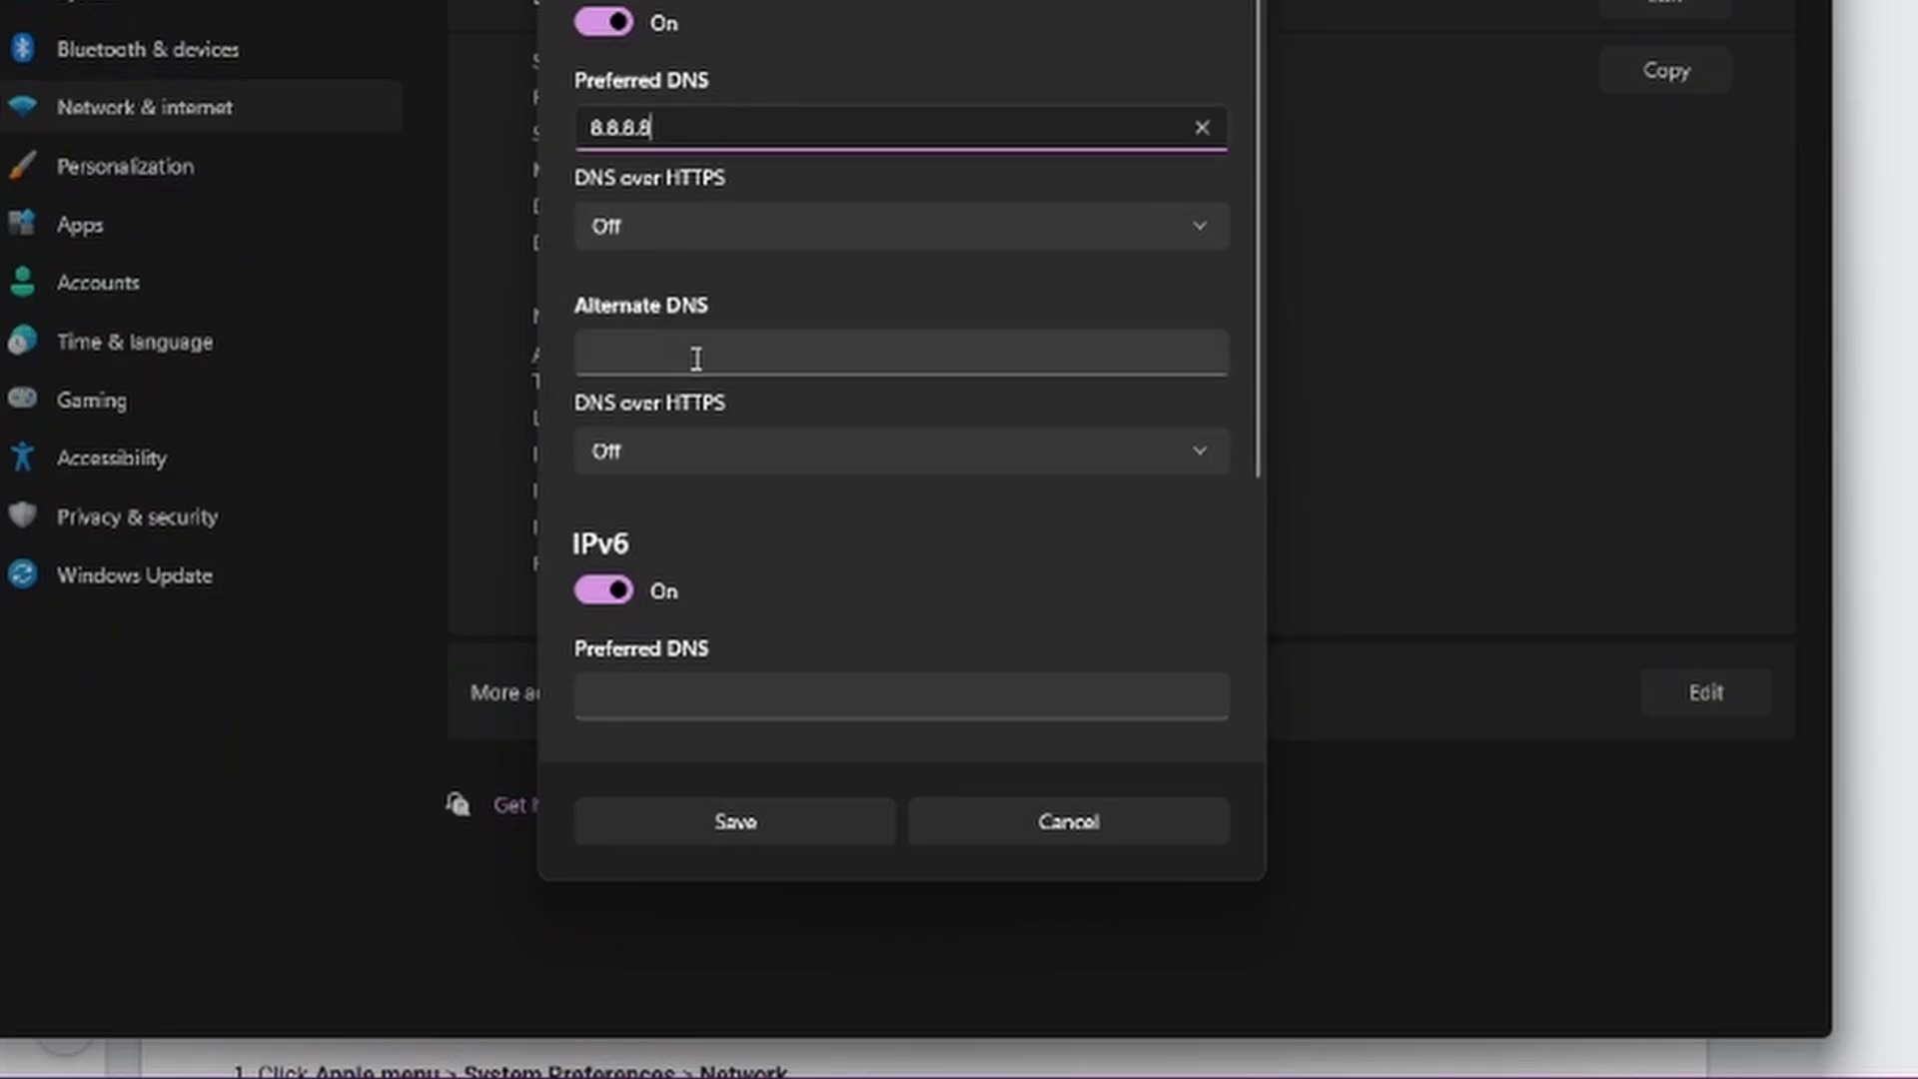
pyautogui.click(1909, 404)
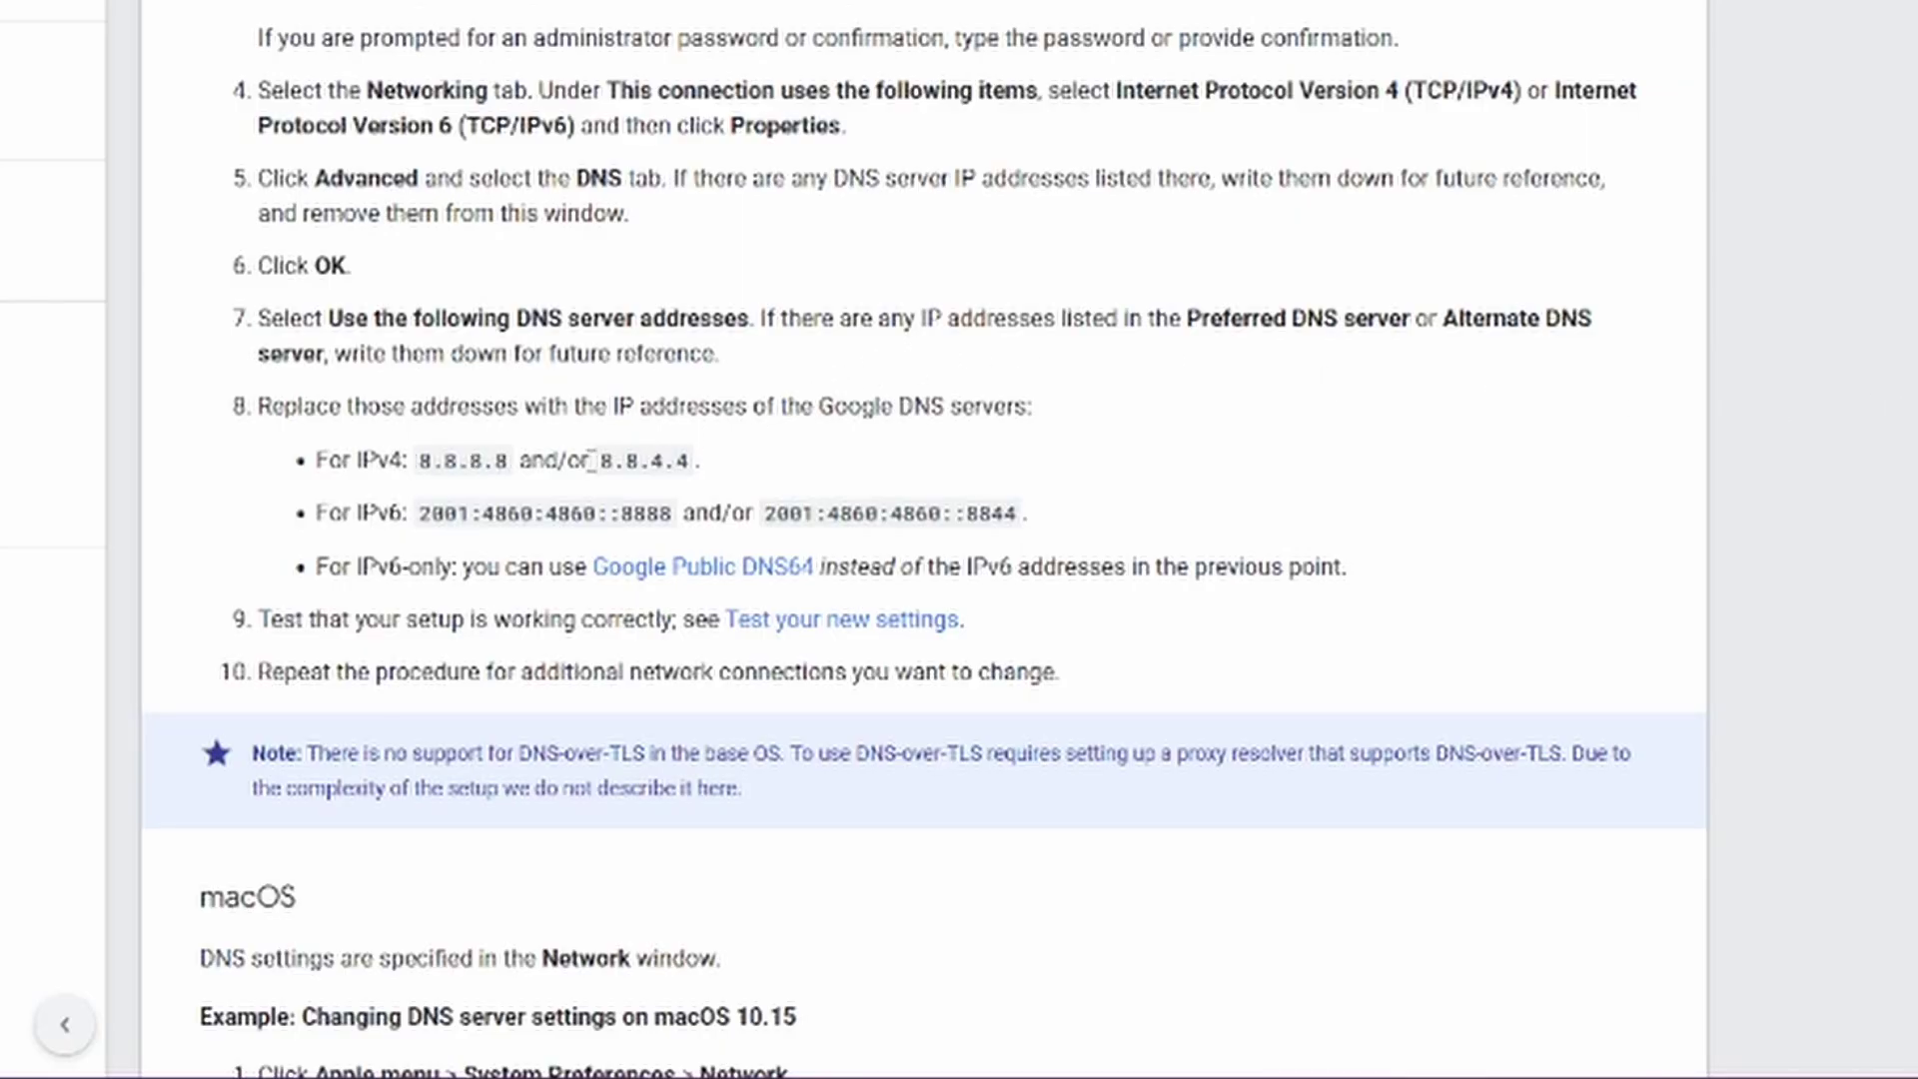
pyautogui.moveTo(600, 461); pyautogui.dragTo(650, 461)
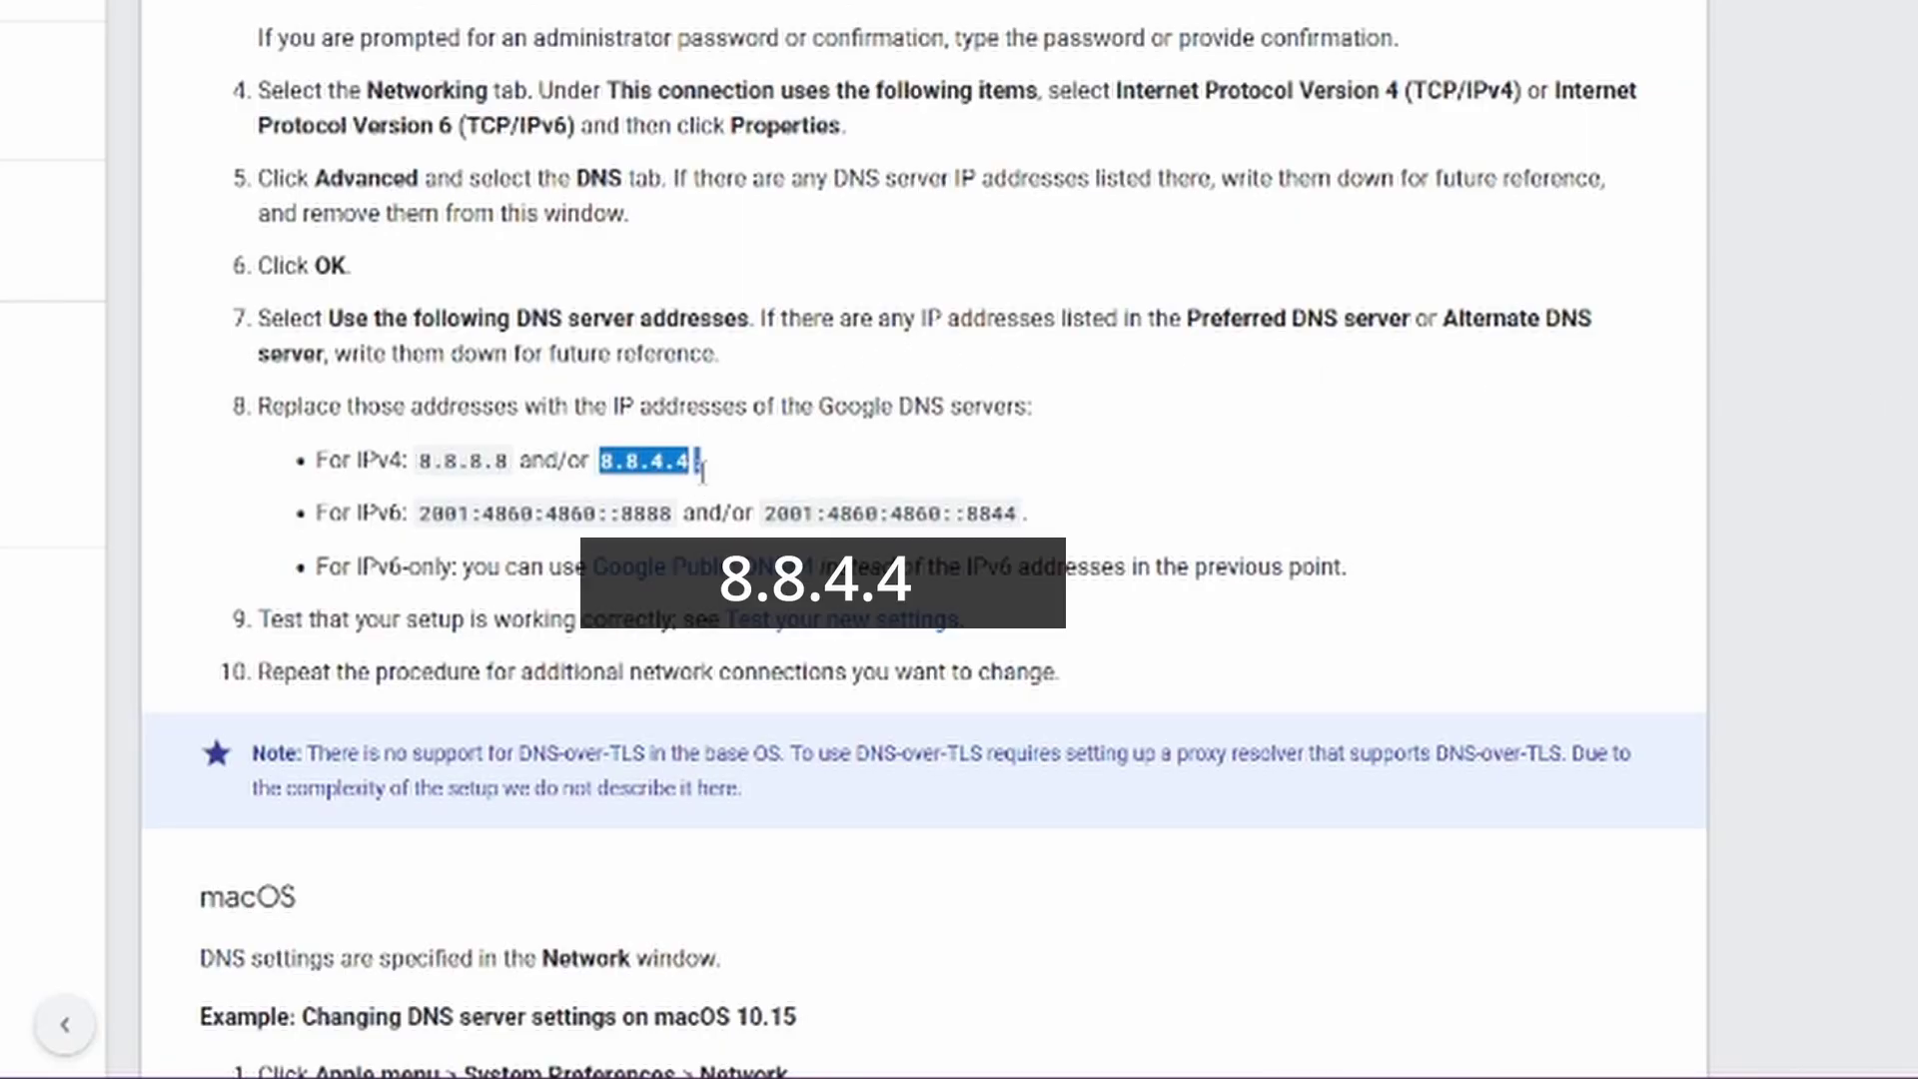
pyautogui.hotkey('alt', 'Tab')
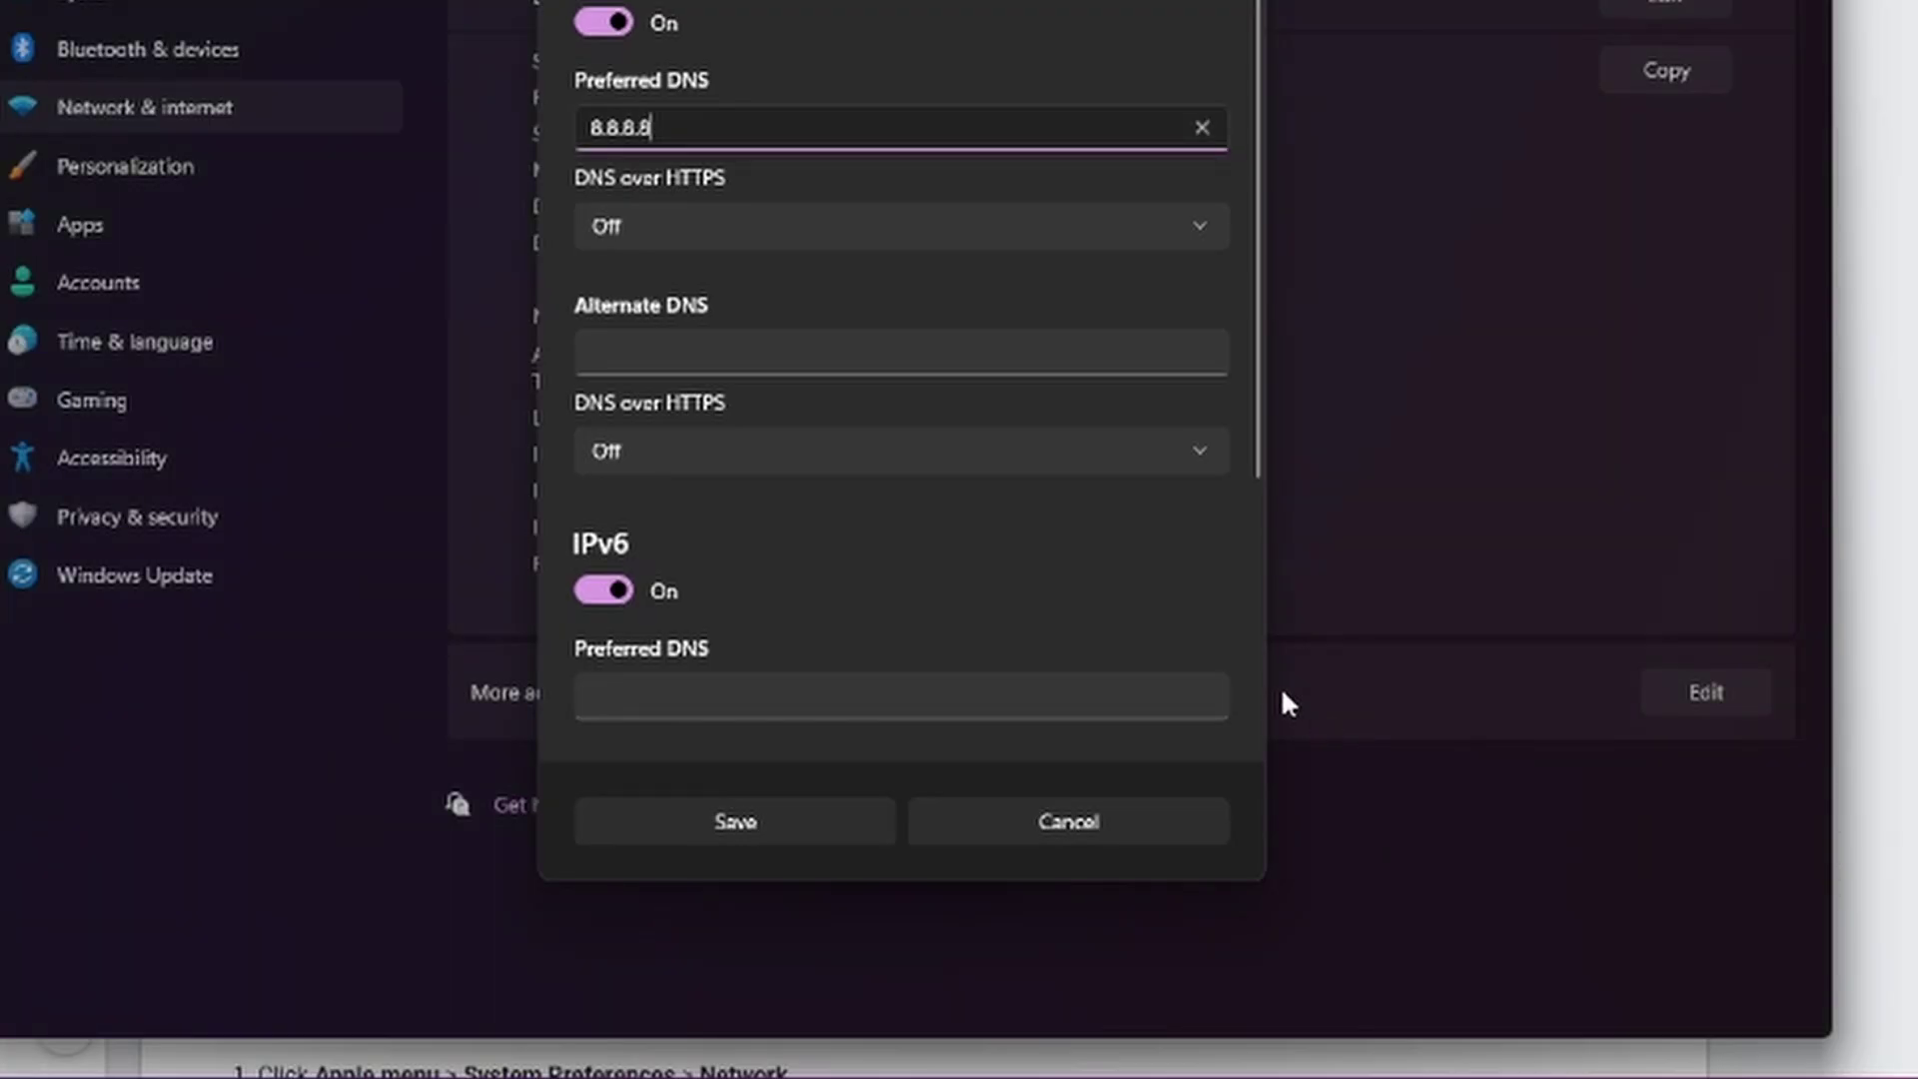
pyautogui.click(627, 350)
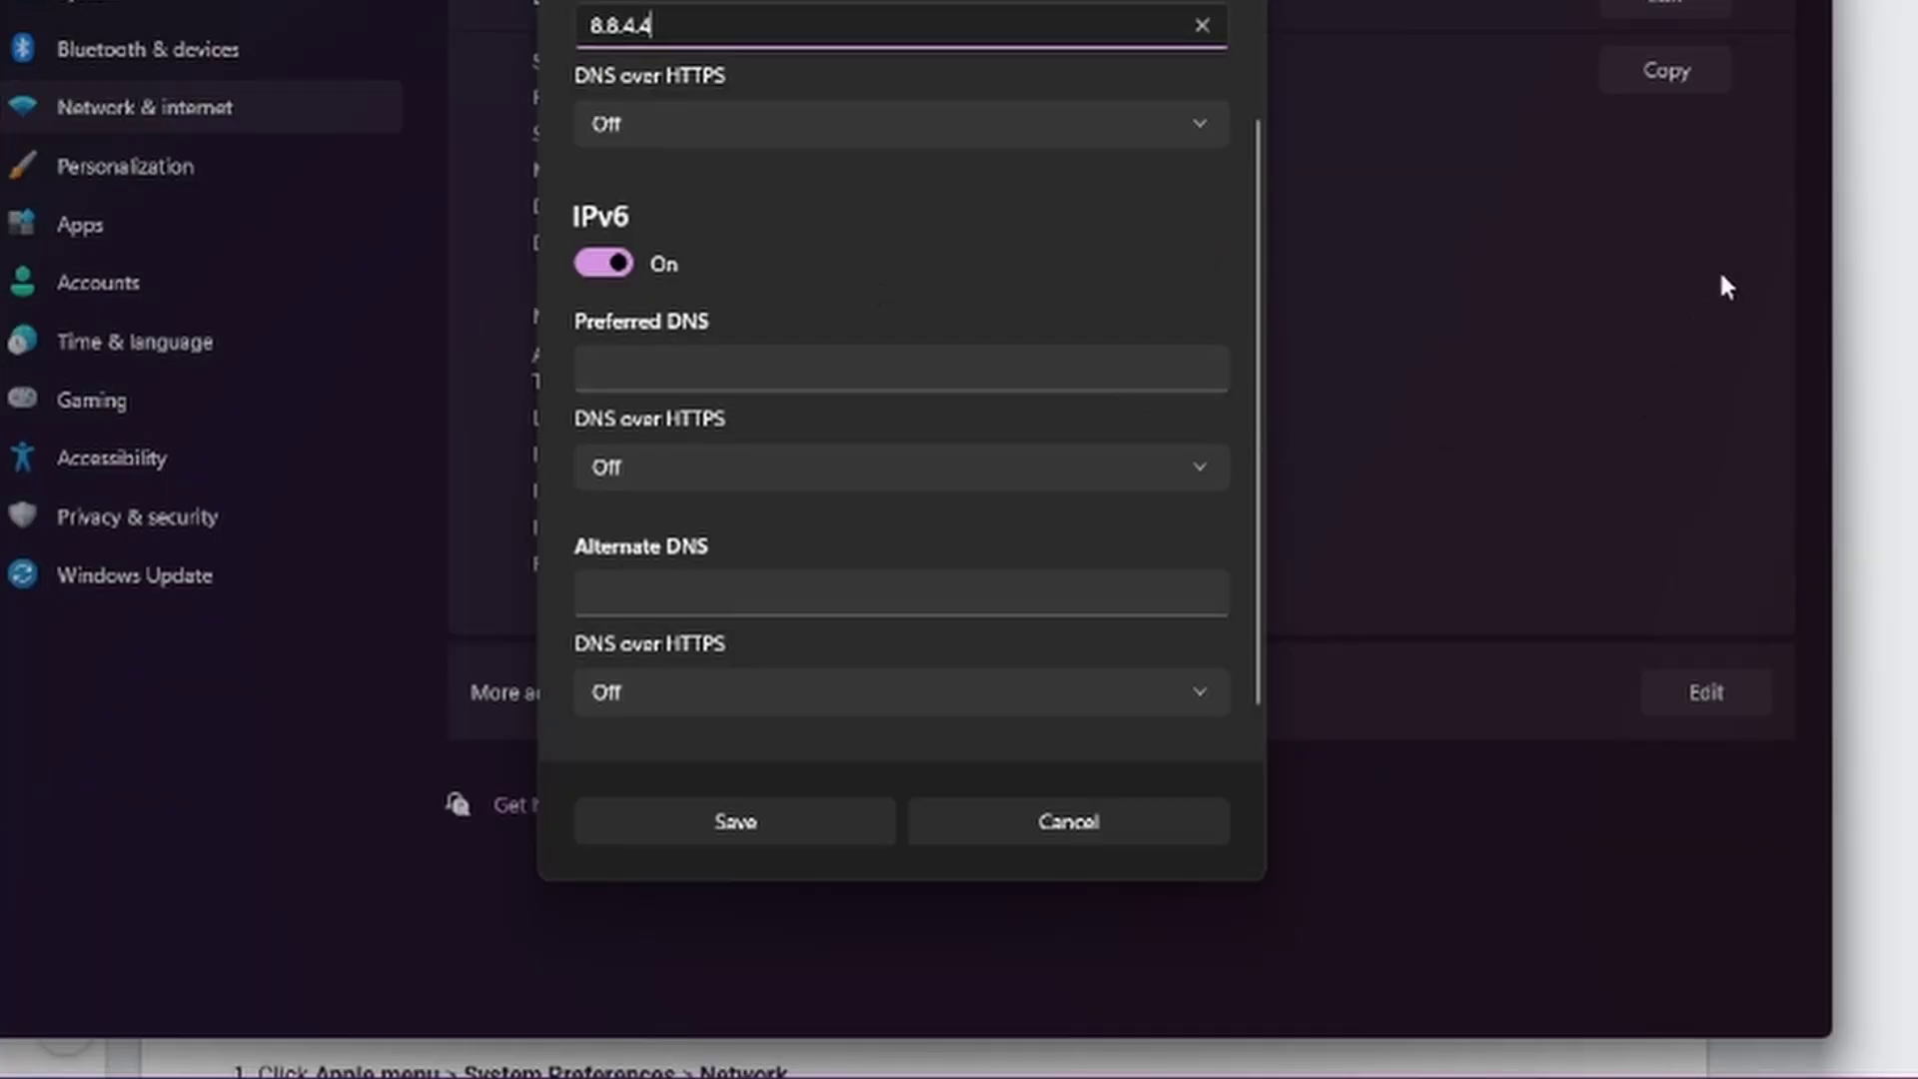
# Copy 2001:4860:4860::8888 from the Google DNS guide into the IPv6 Preferred DNS field.
pyautogui.click(1891, 318)
pyautogui.scroll(-3, 1417, 330)
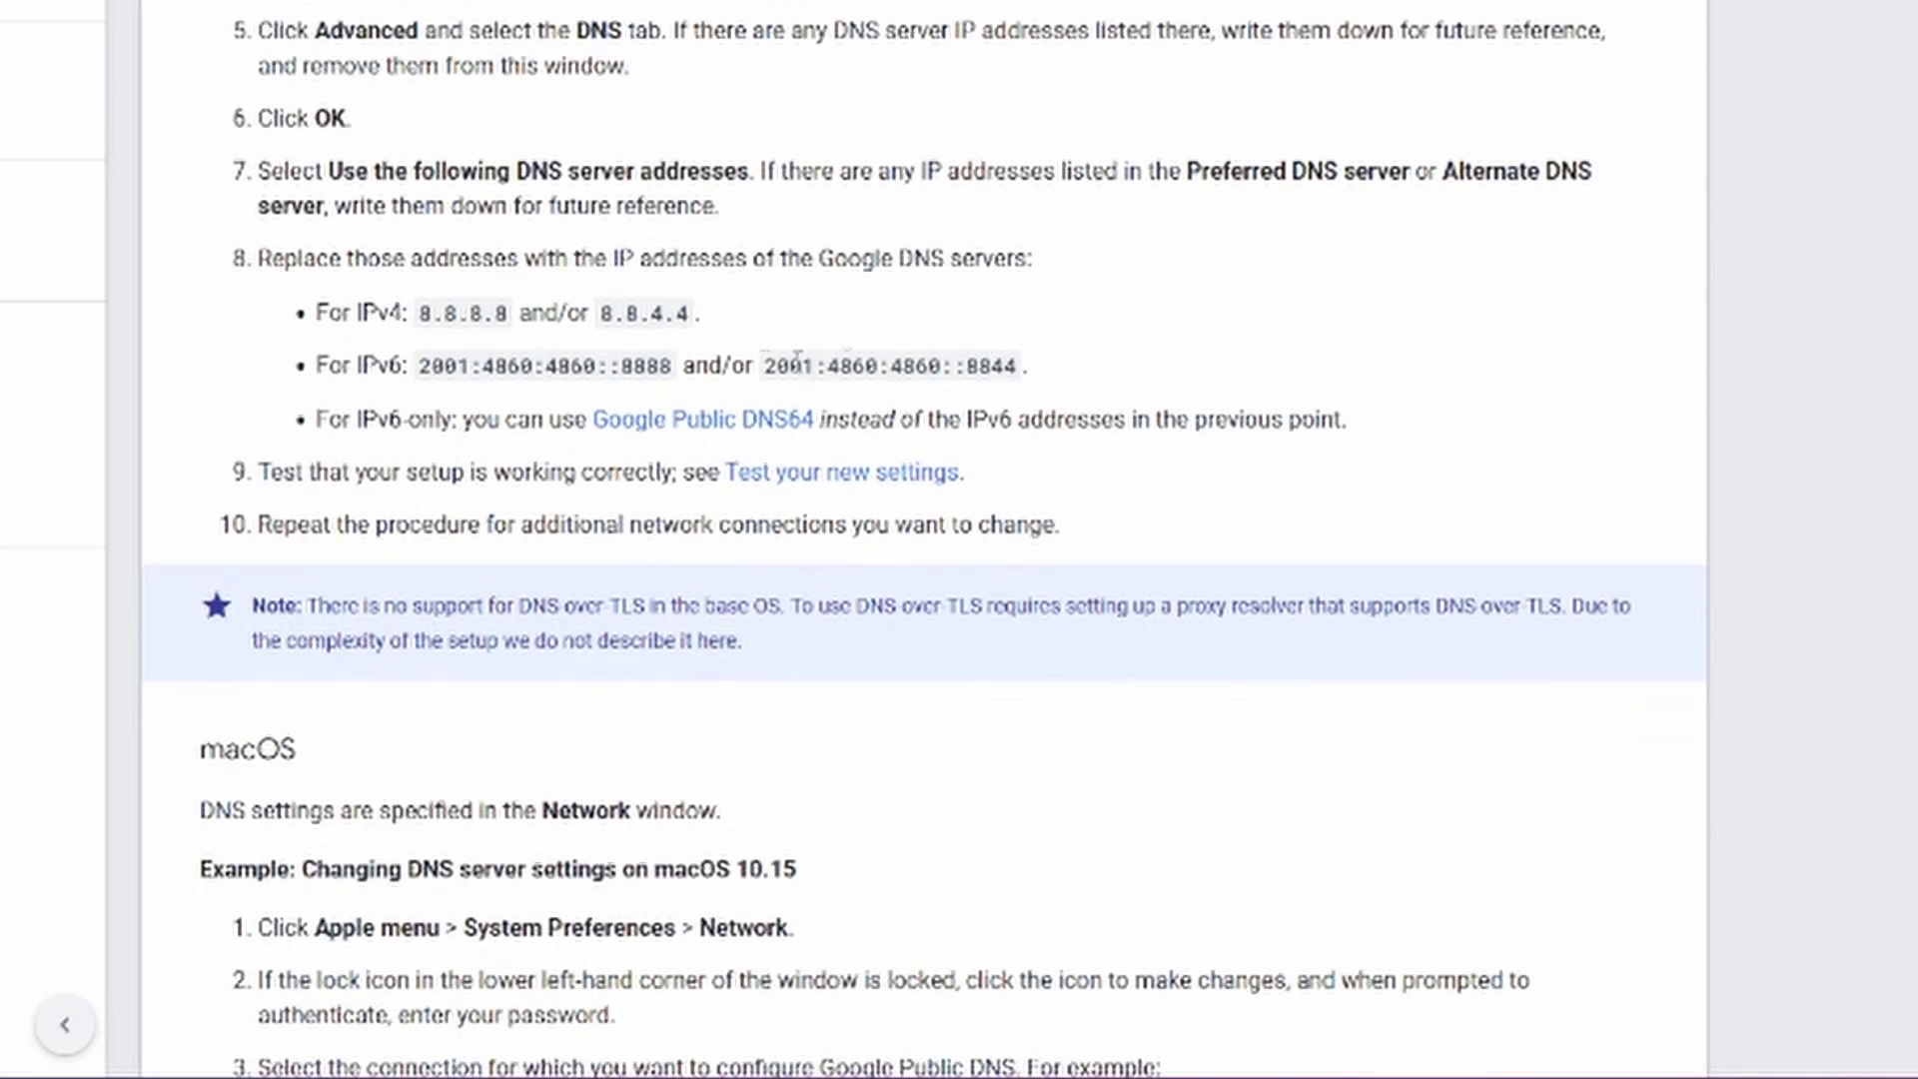
pyautogui.moveTo(418, 365); pyautogui.dragTo(462, 370)
pyautogui.moveTo(606, 389); pyautogui.dragTo(667, 393)
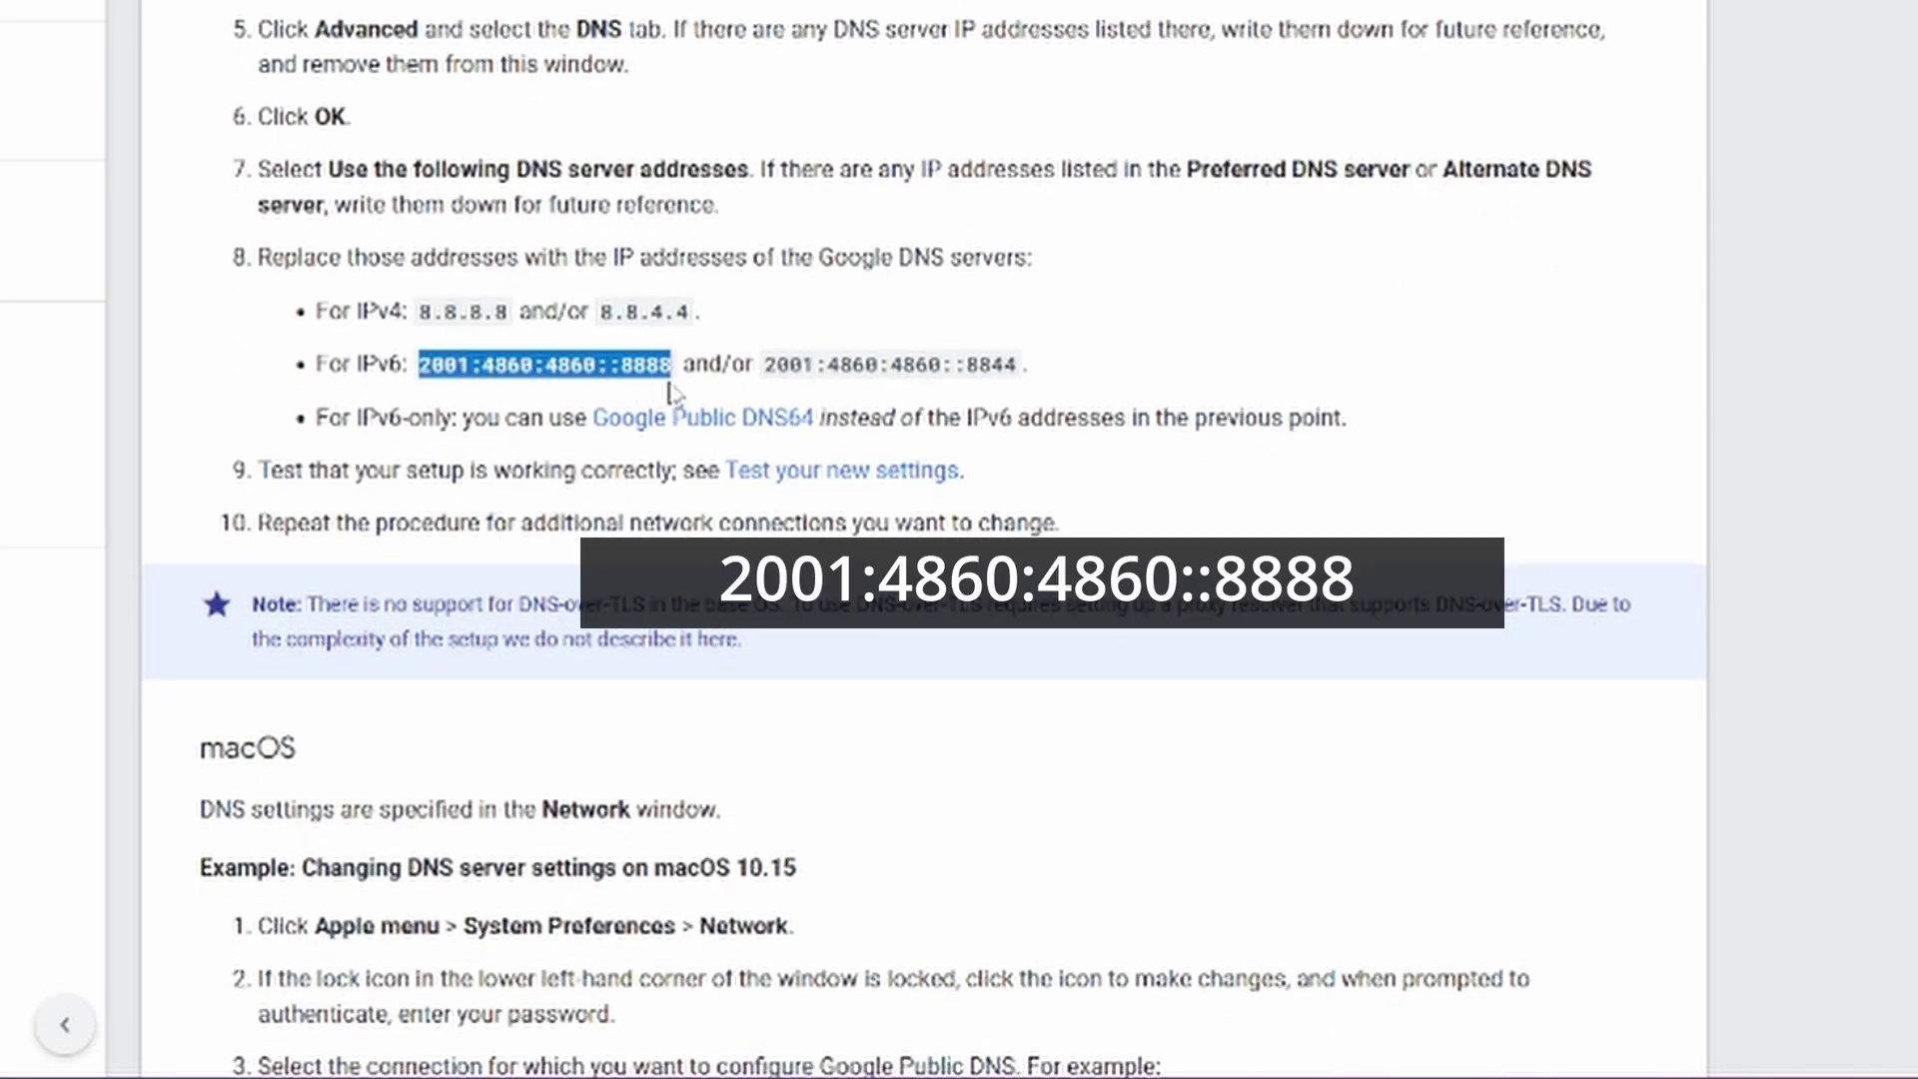
pyautogui.hotkey('alt', 'Tab')
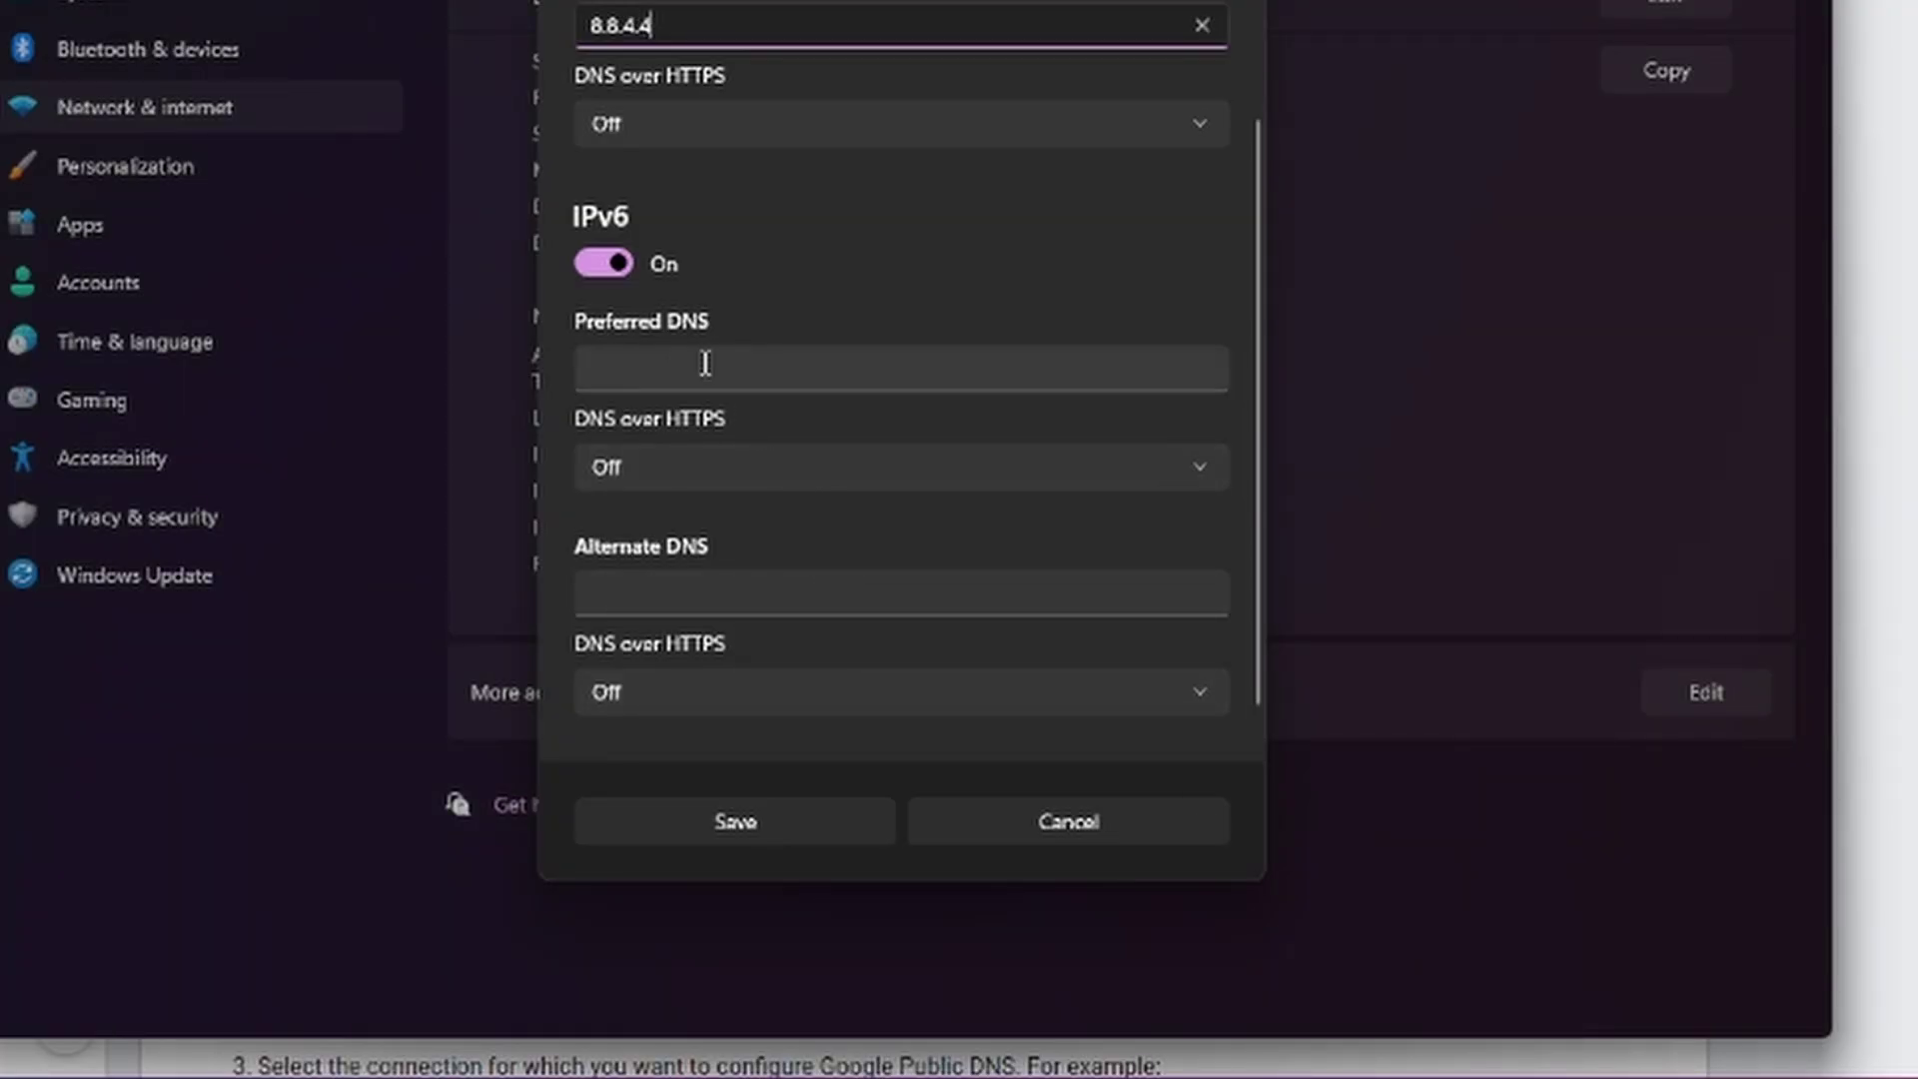
pyautogui.click(626, 364)
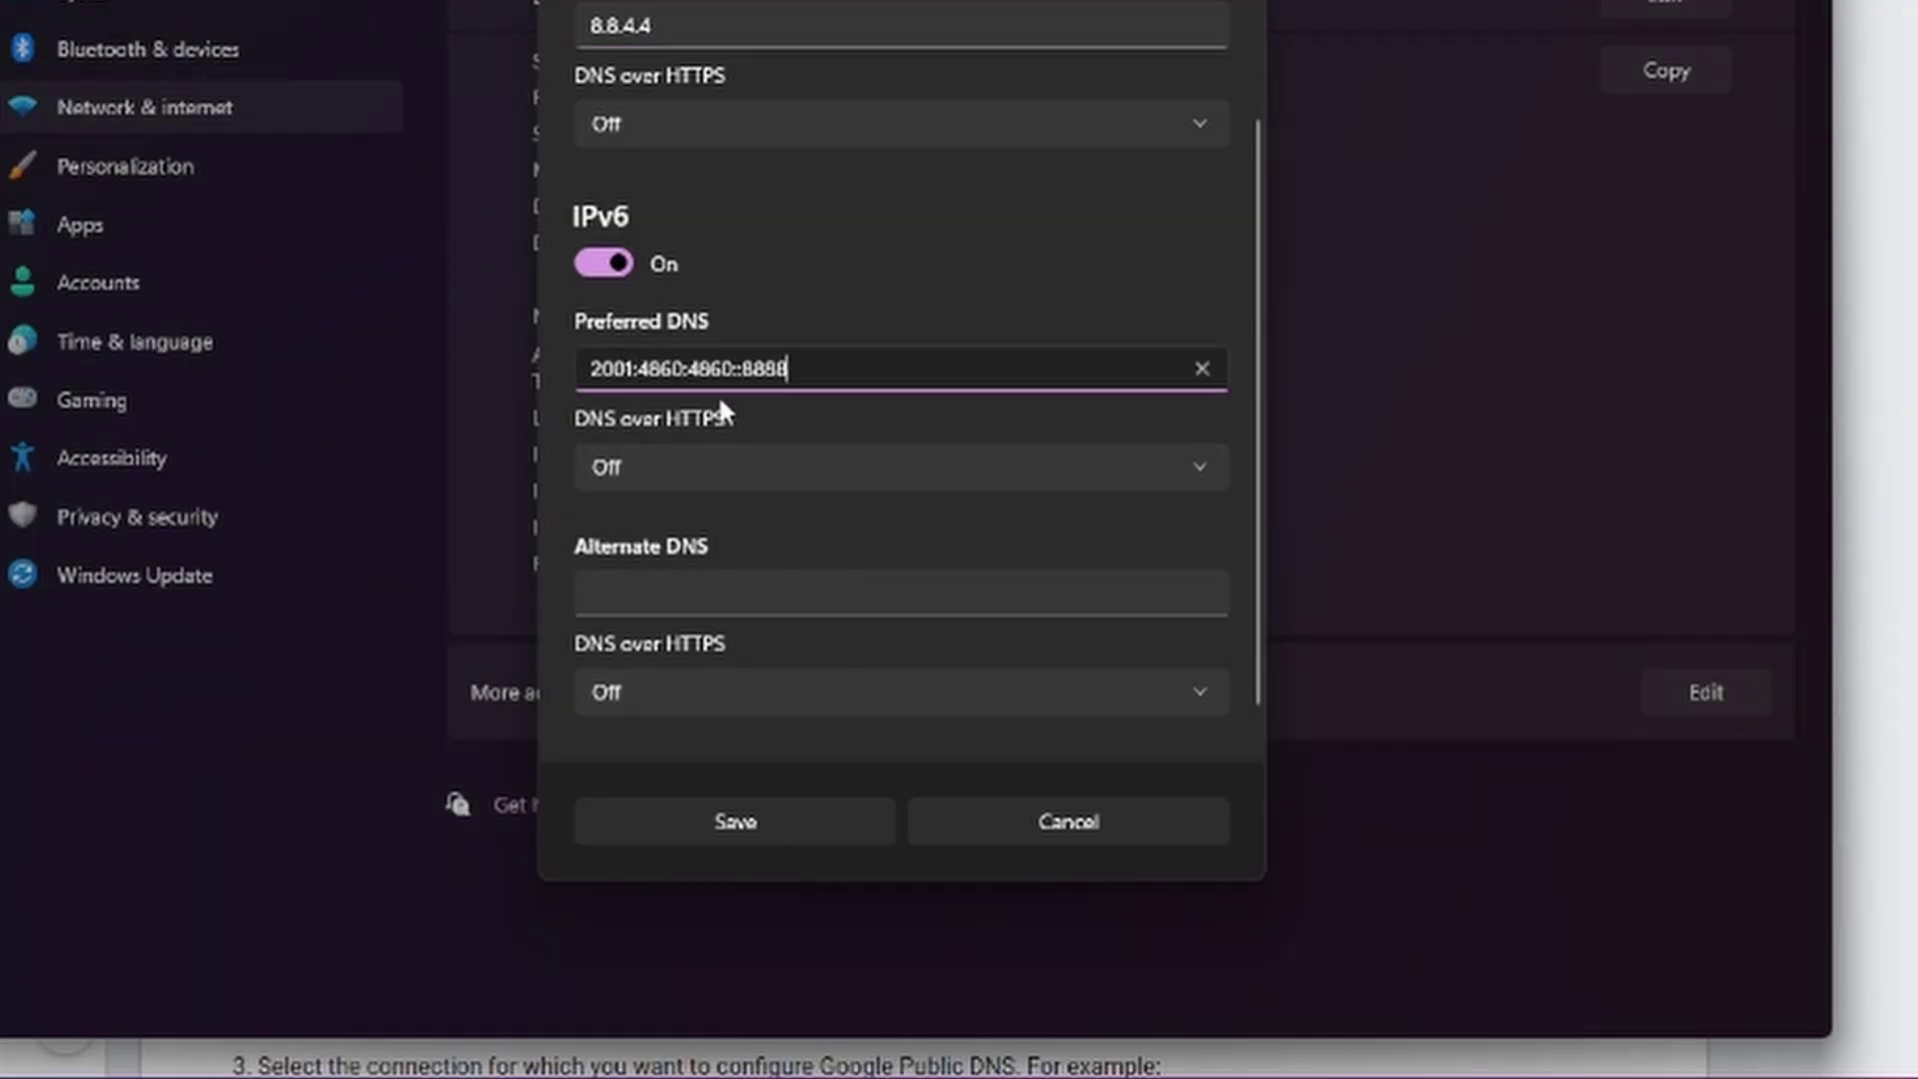
# Enter 2001:4860:4860::8844 as the IPv6 Alternate DNS and save the DNS settings.
pyautogui.click(1887, 627)
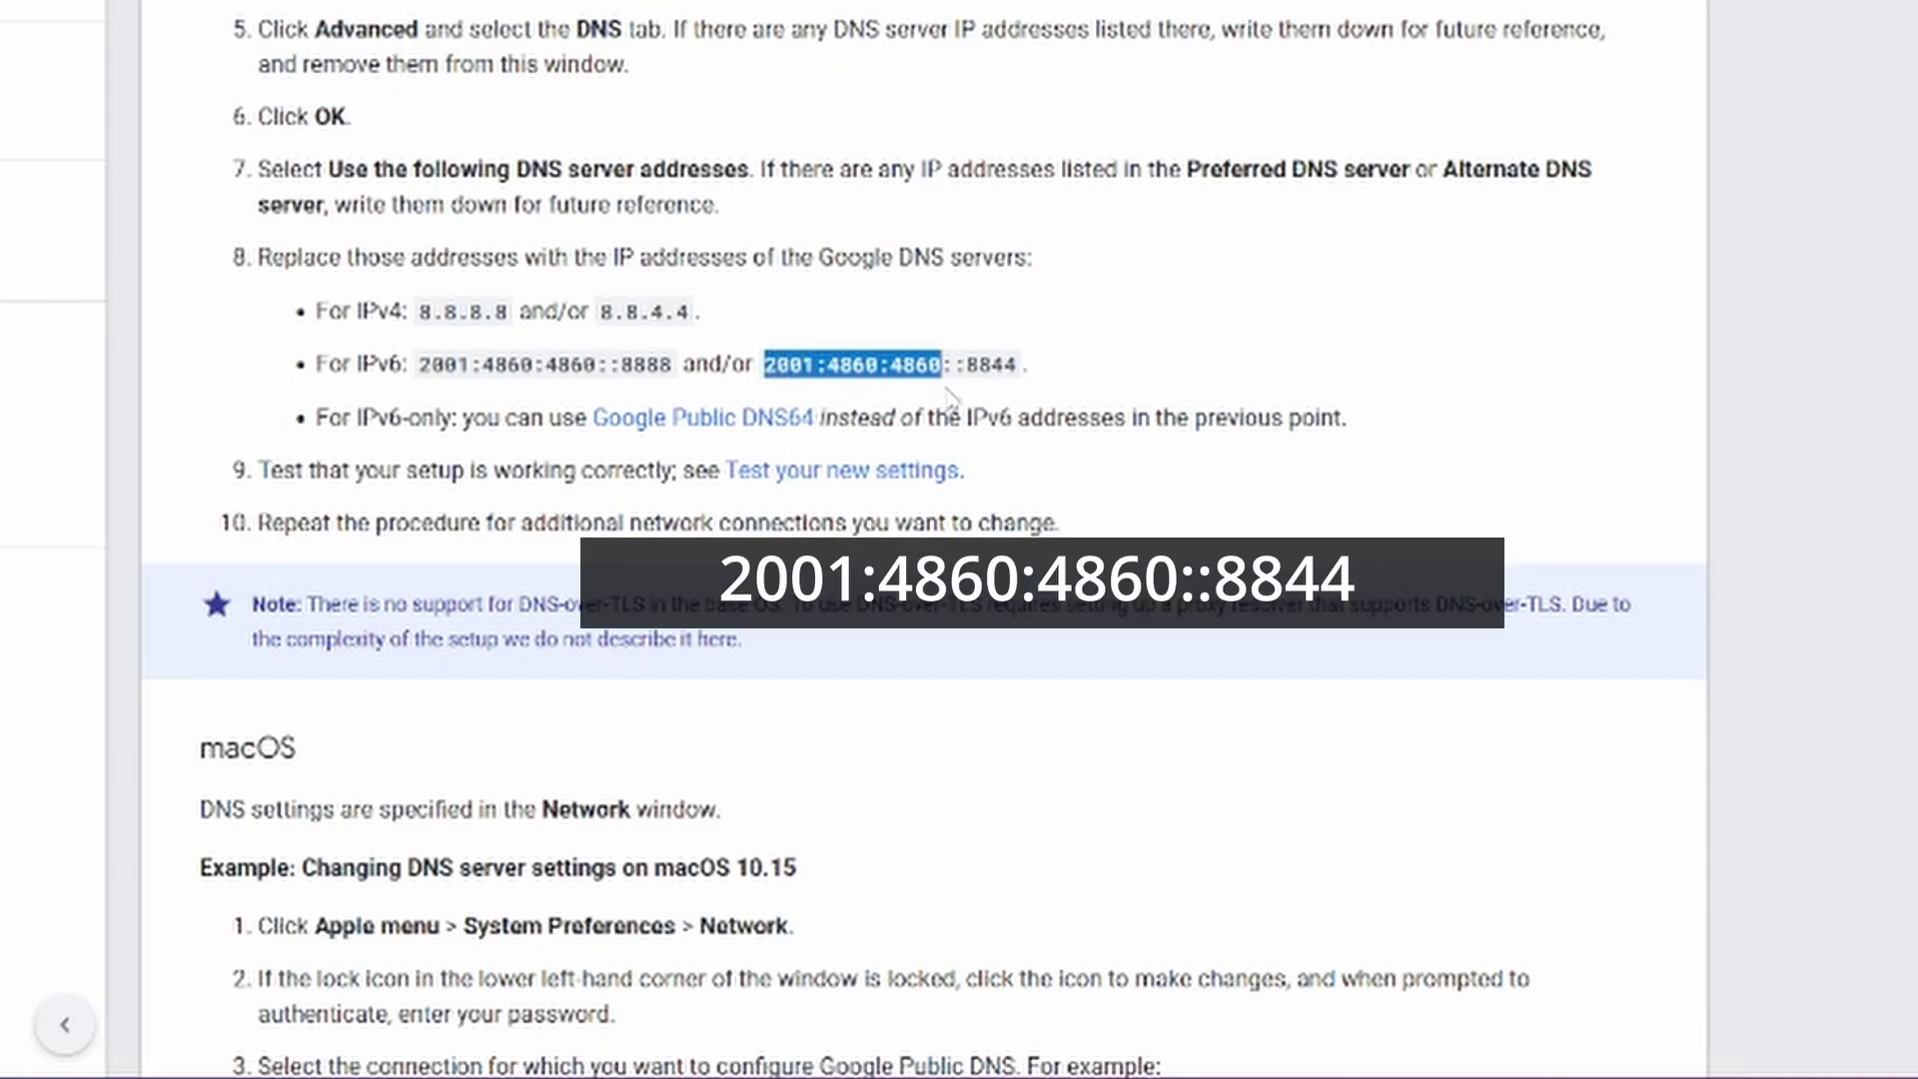
pyautogui.hotkey('alt', 'Tab')
pyautogui.click(664, 593)
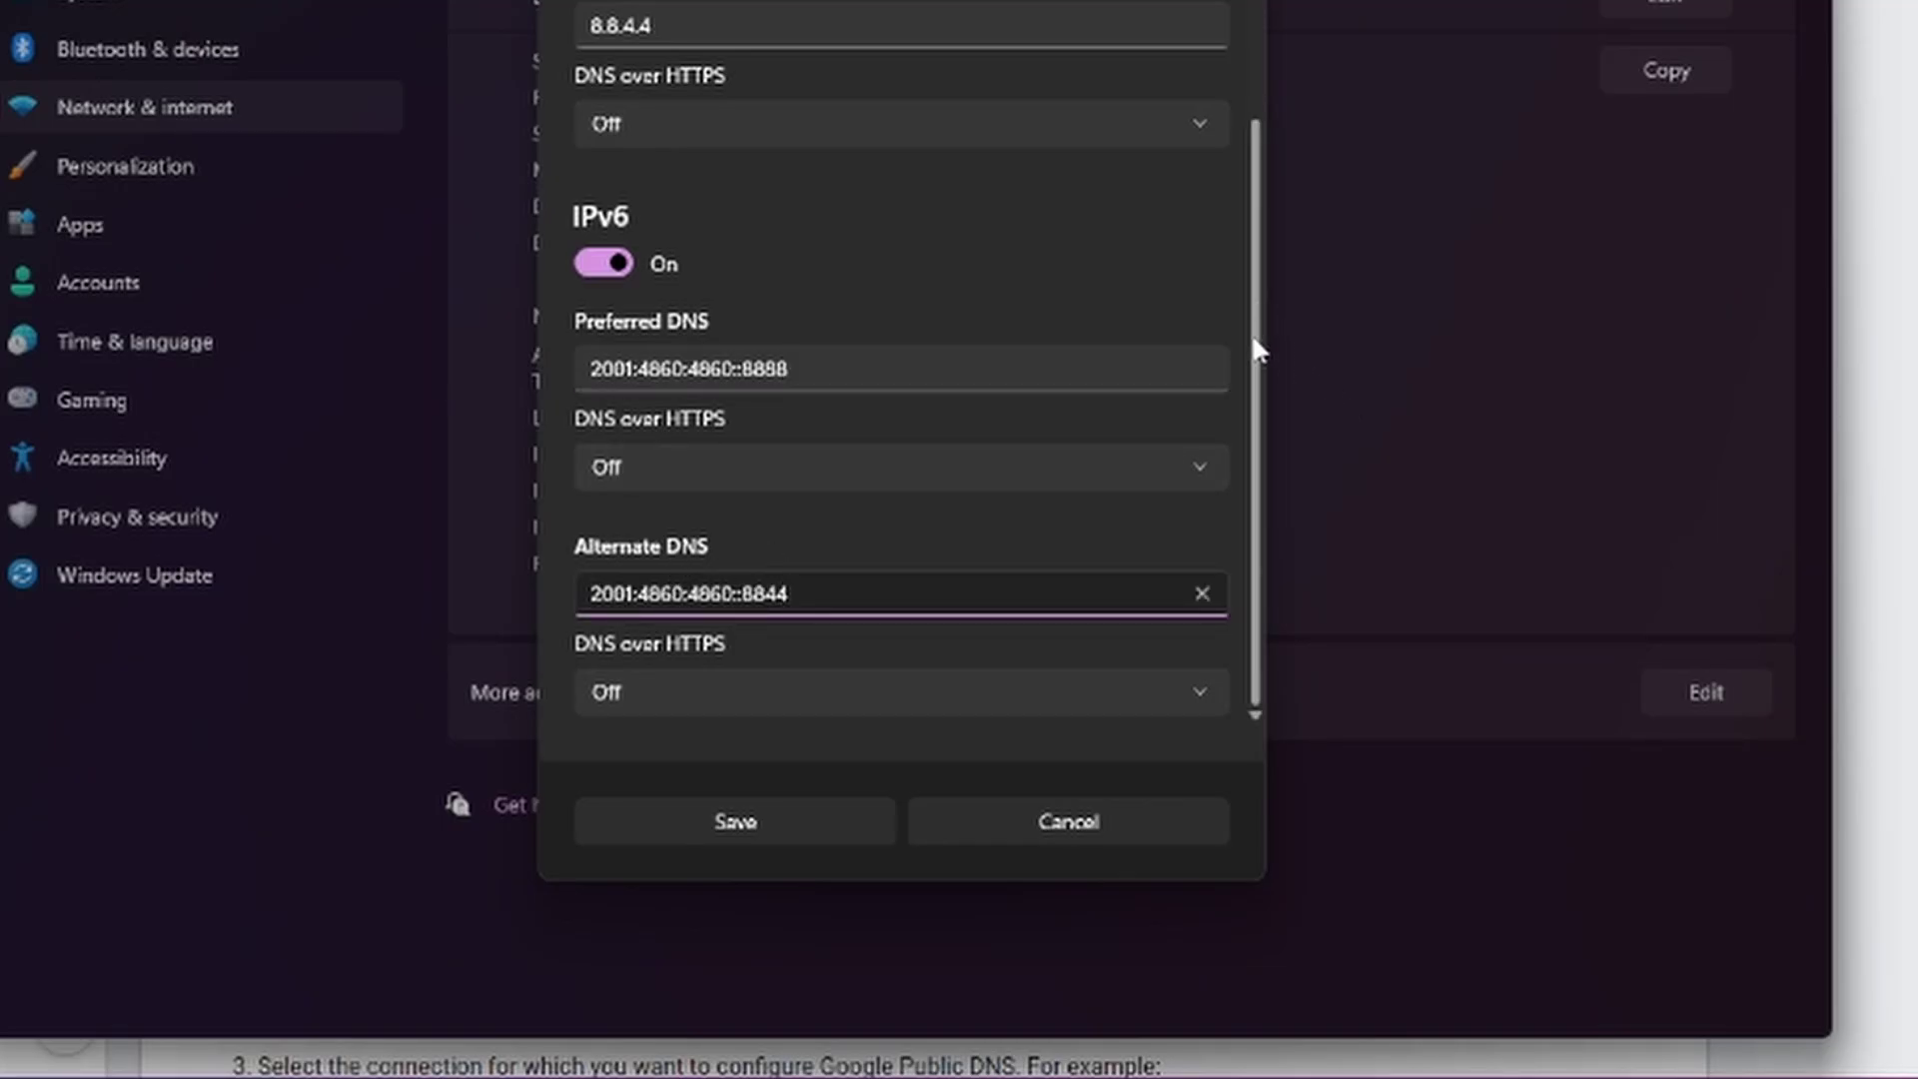
pyautogui.moveTo(1257, 336); pyautogui.dragTo(1257, 154)
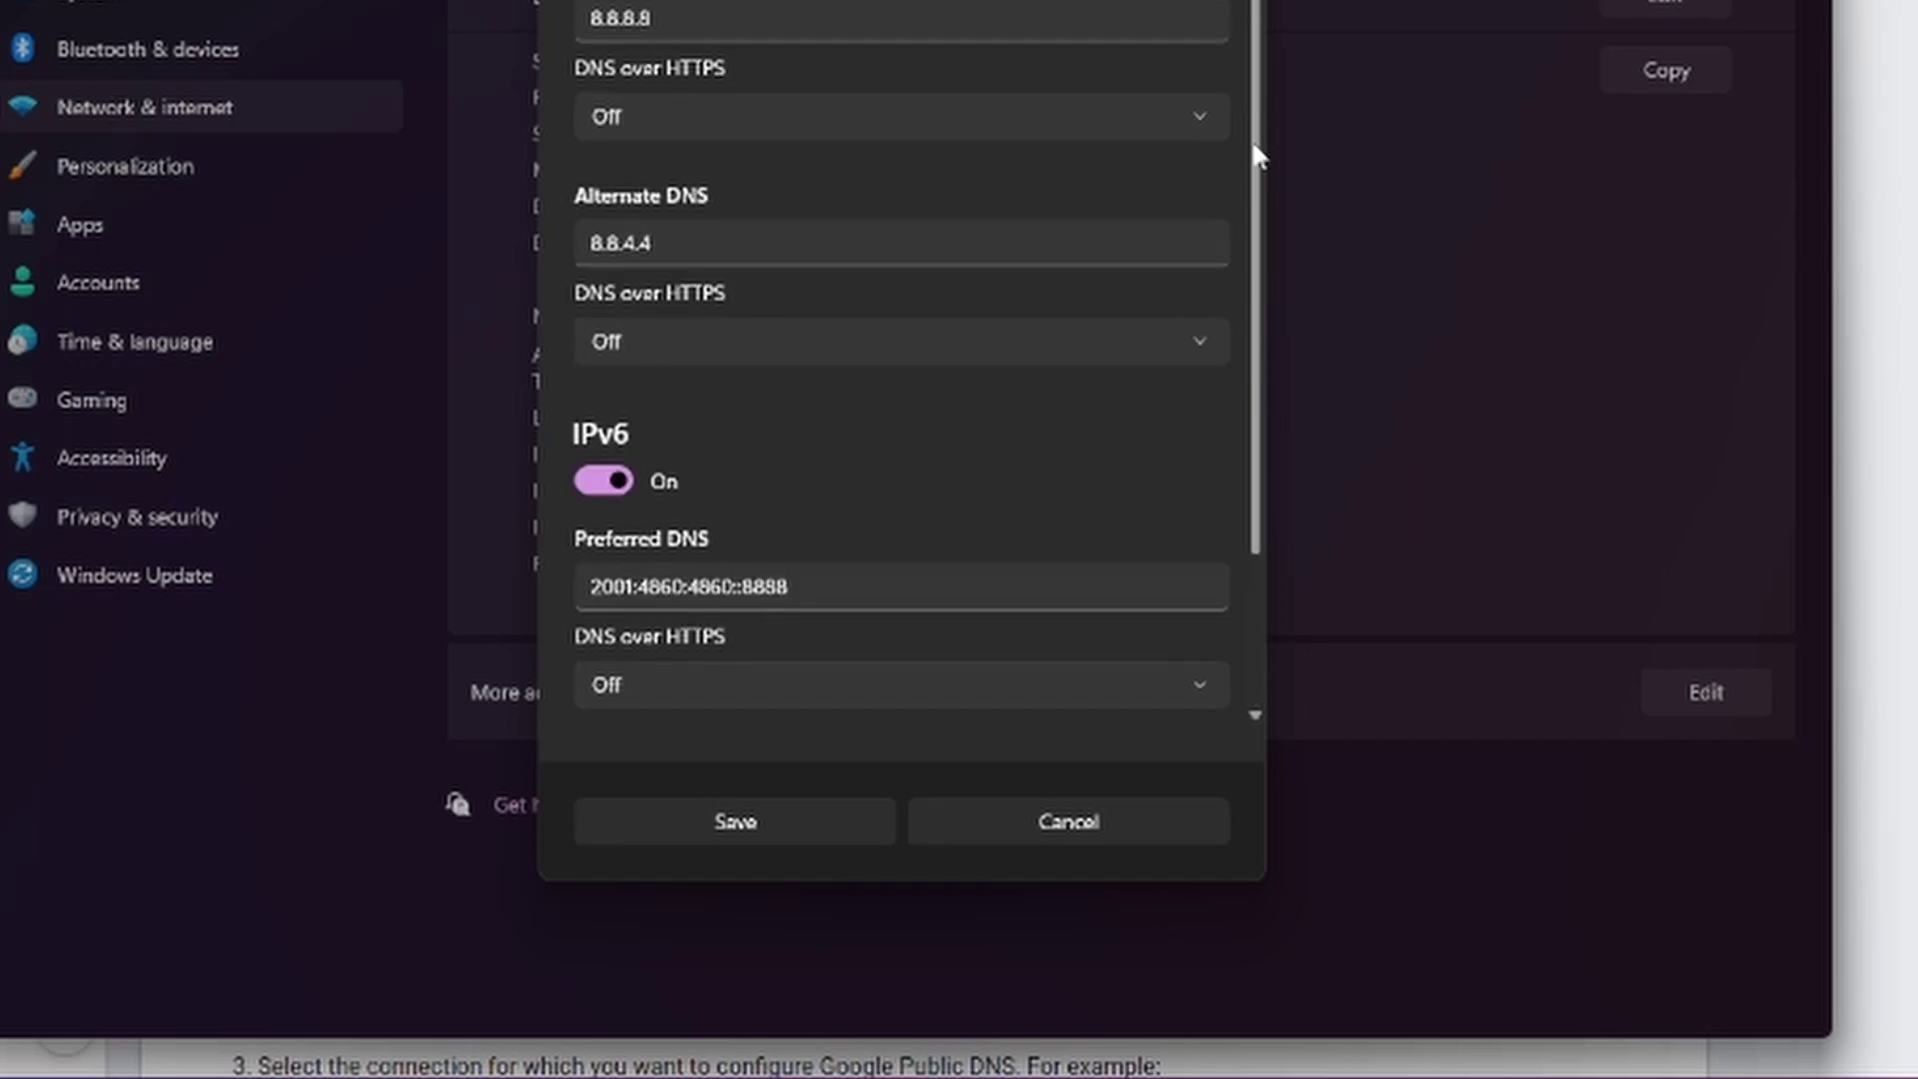
pyautogui.click(755, 819)
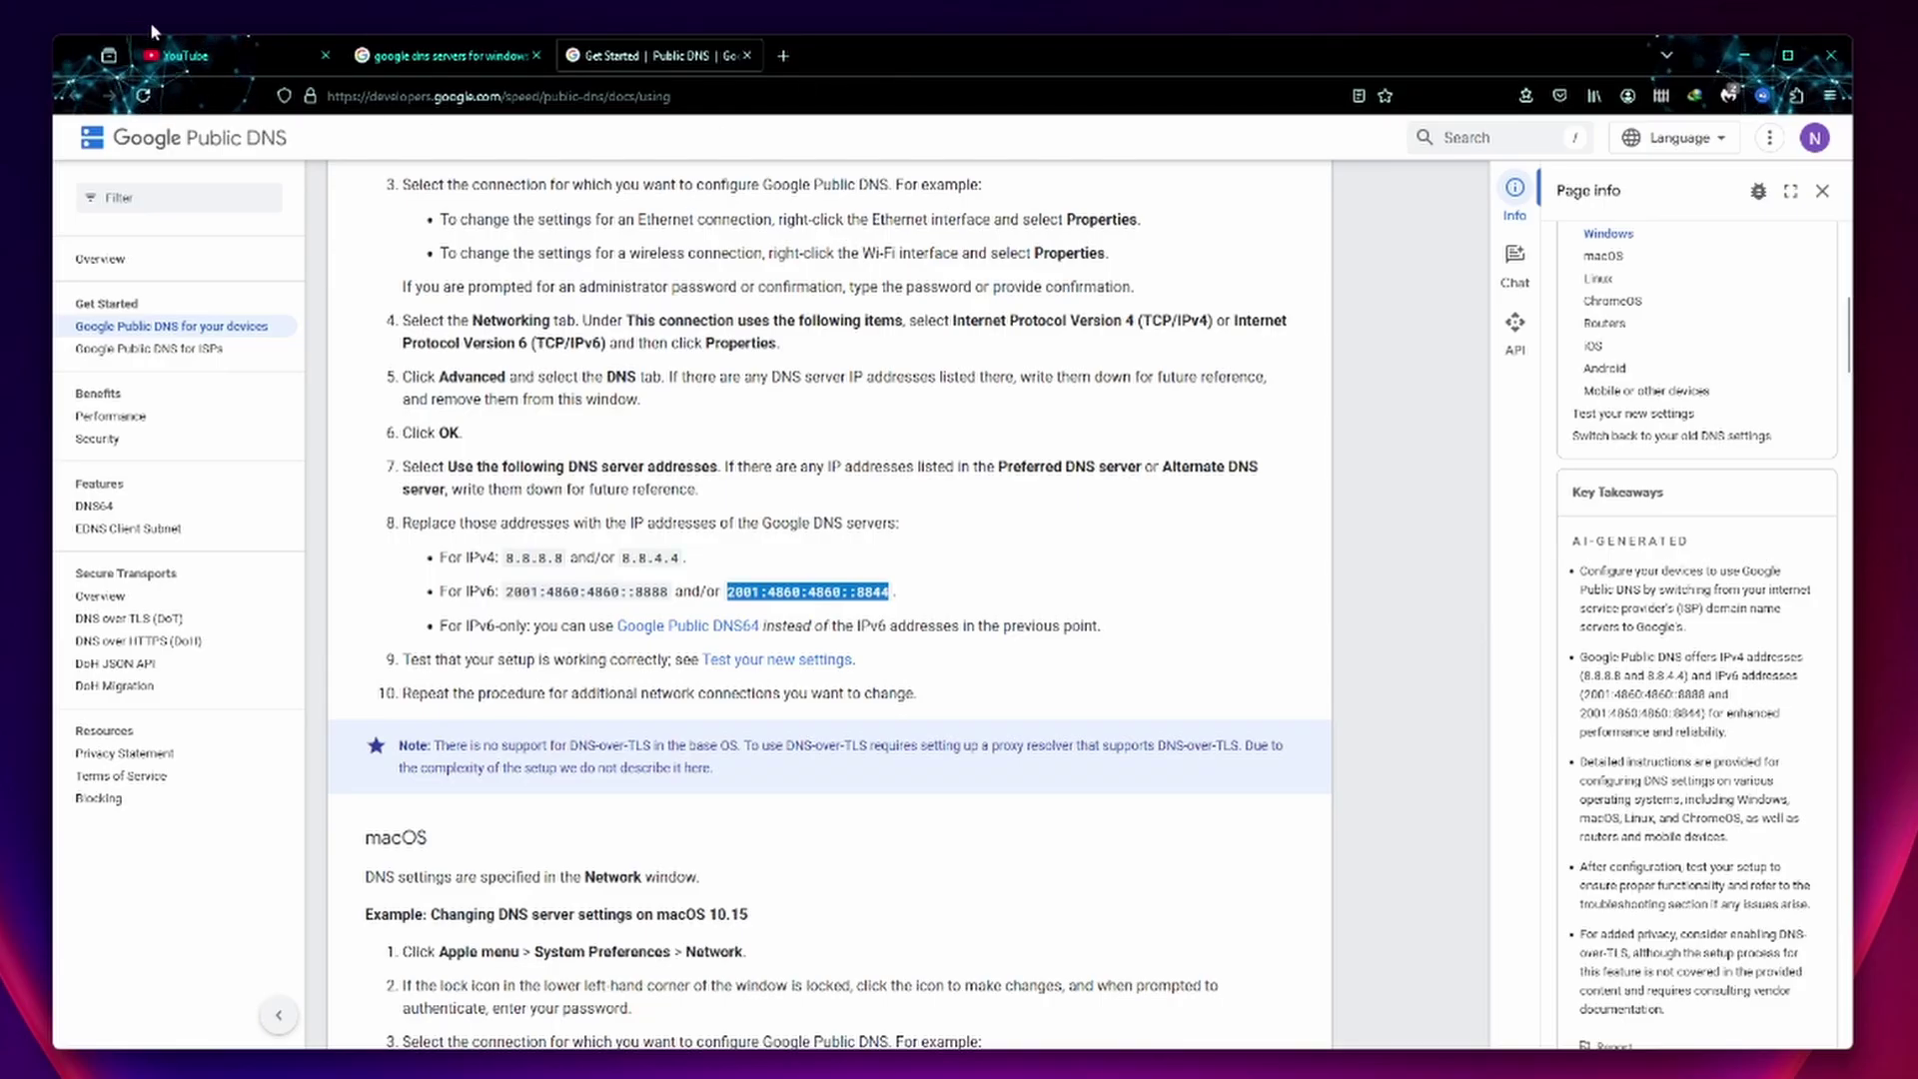
# Reload the YouTube home page, now with channel icons, and play the Attack on Titan Part 1 video.
pyautogui.click(180, 56)
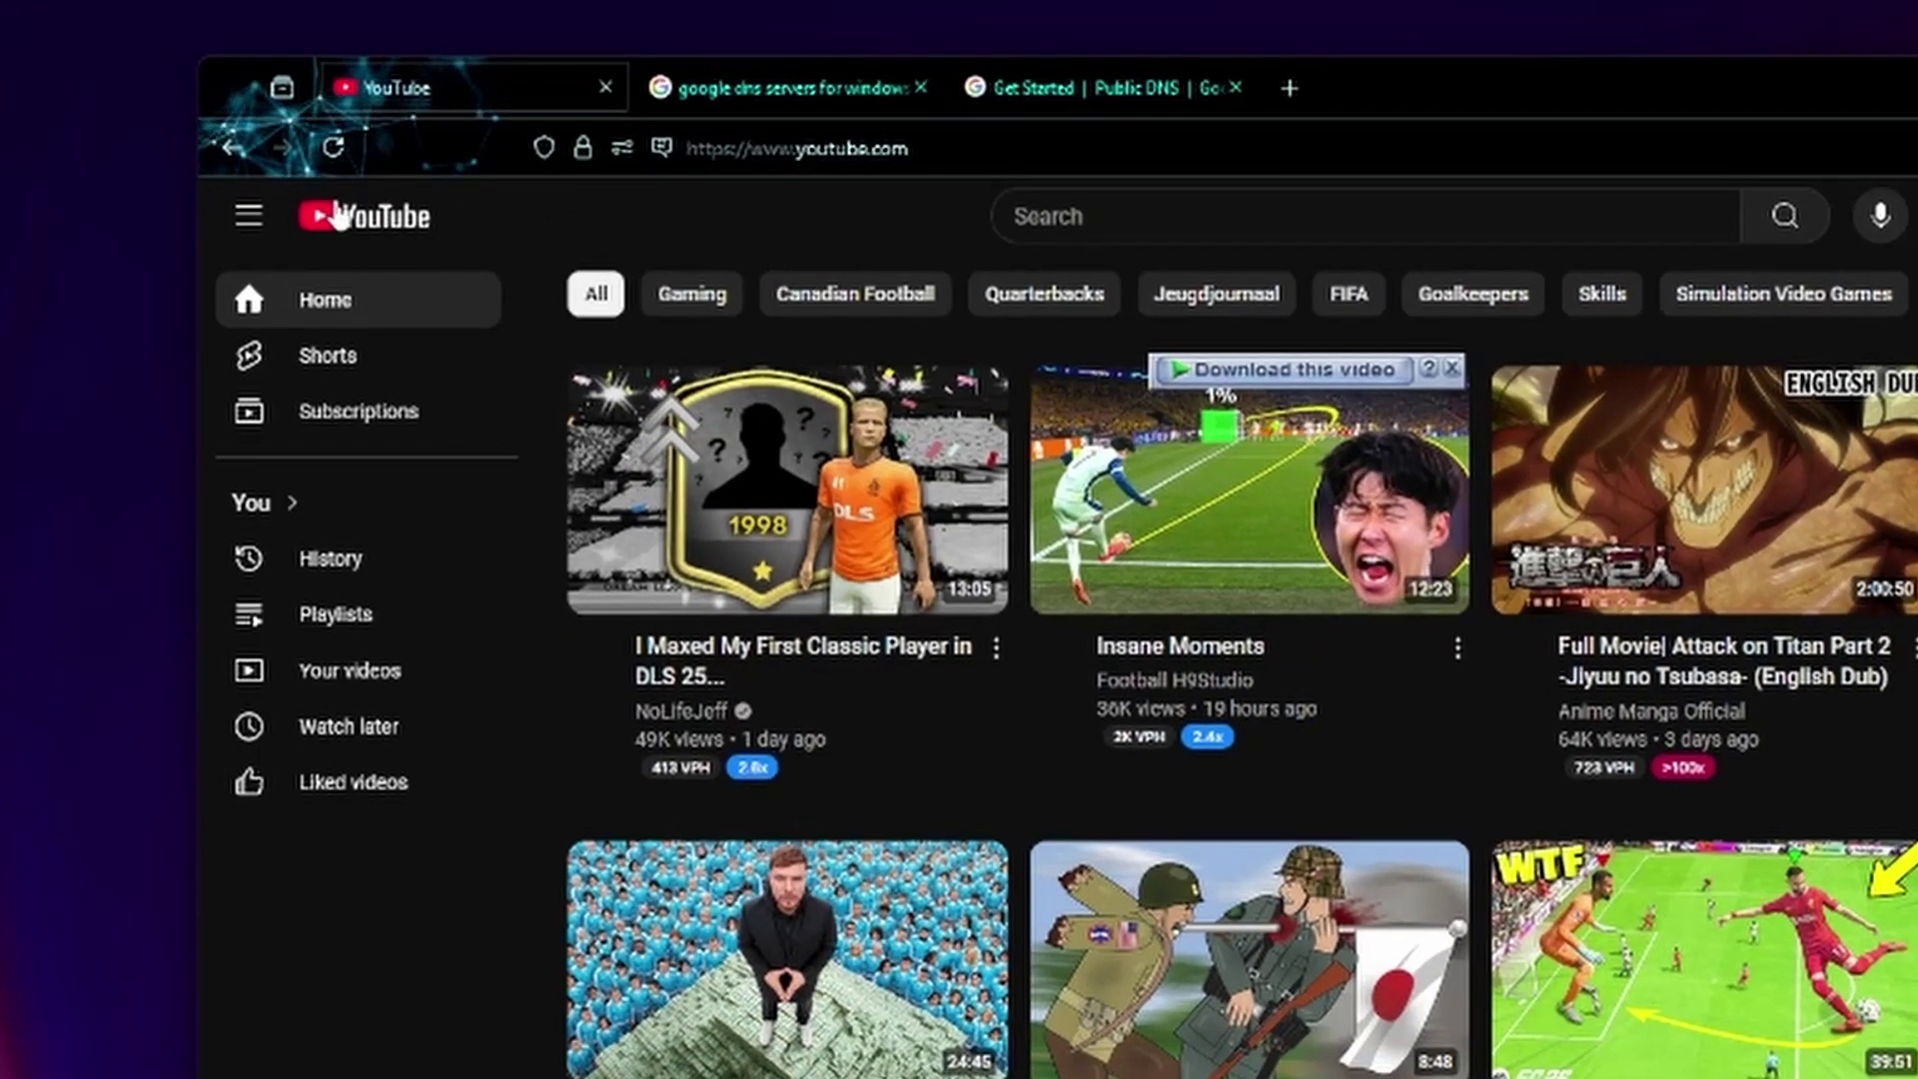
pyautogui.click(339, 215)
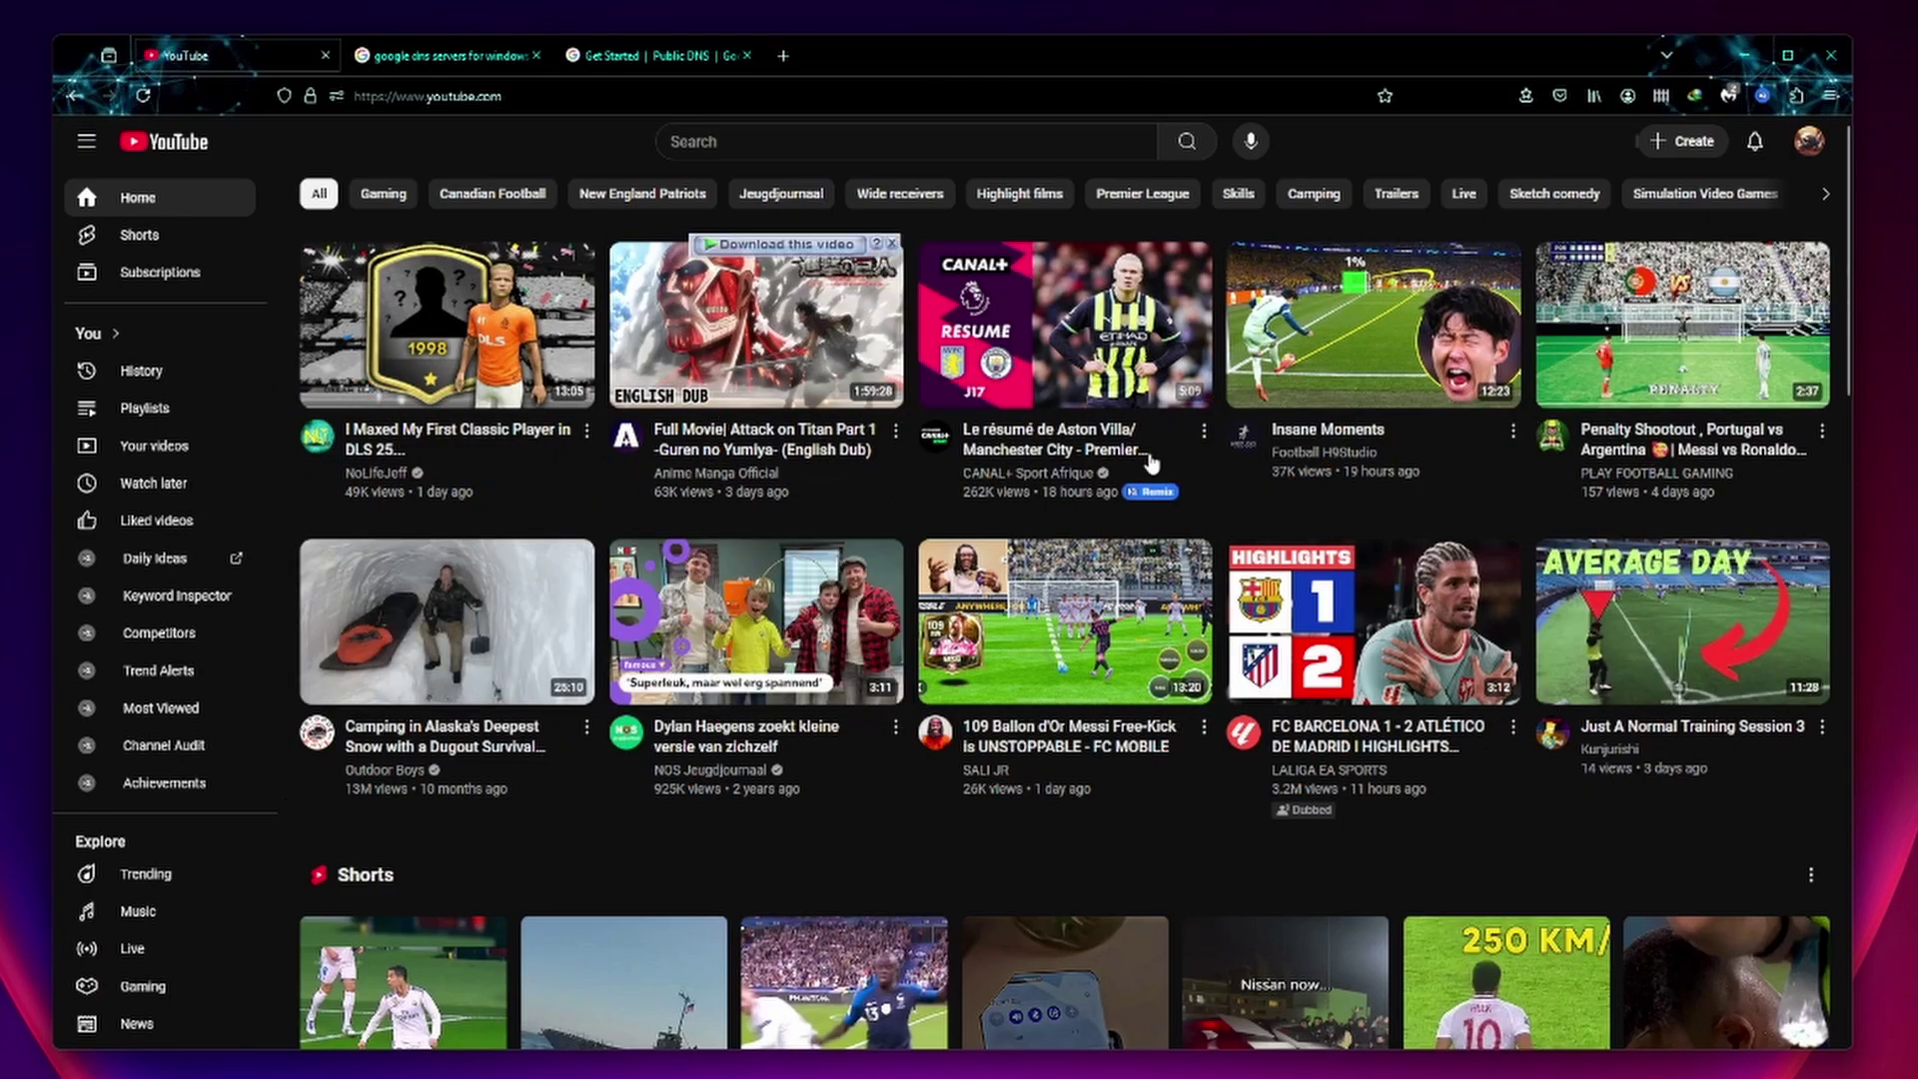
pyautogui.click(756, 445)
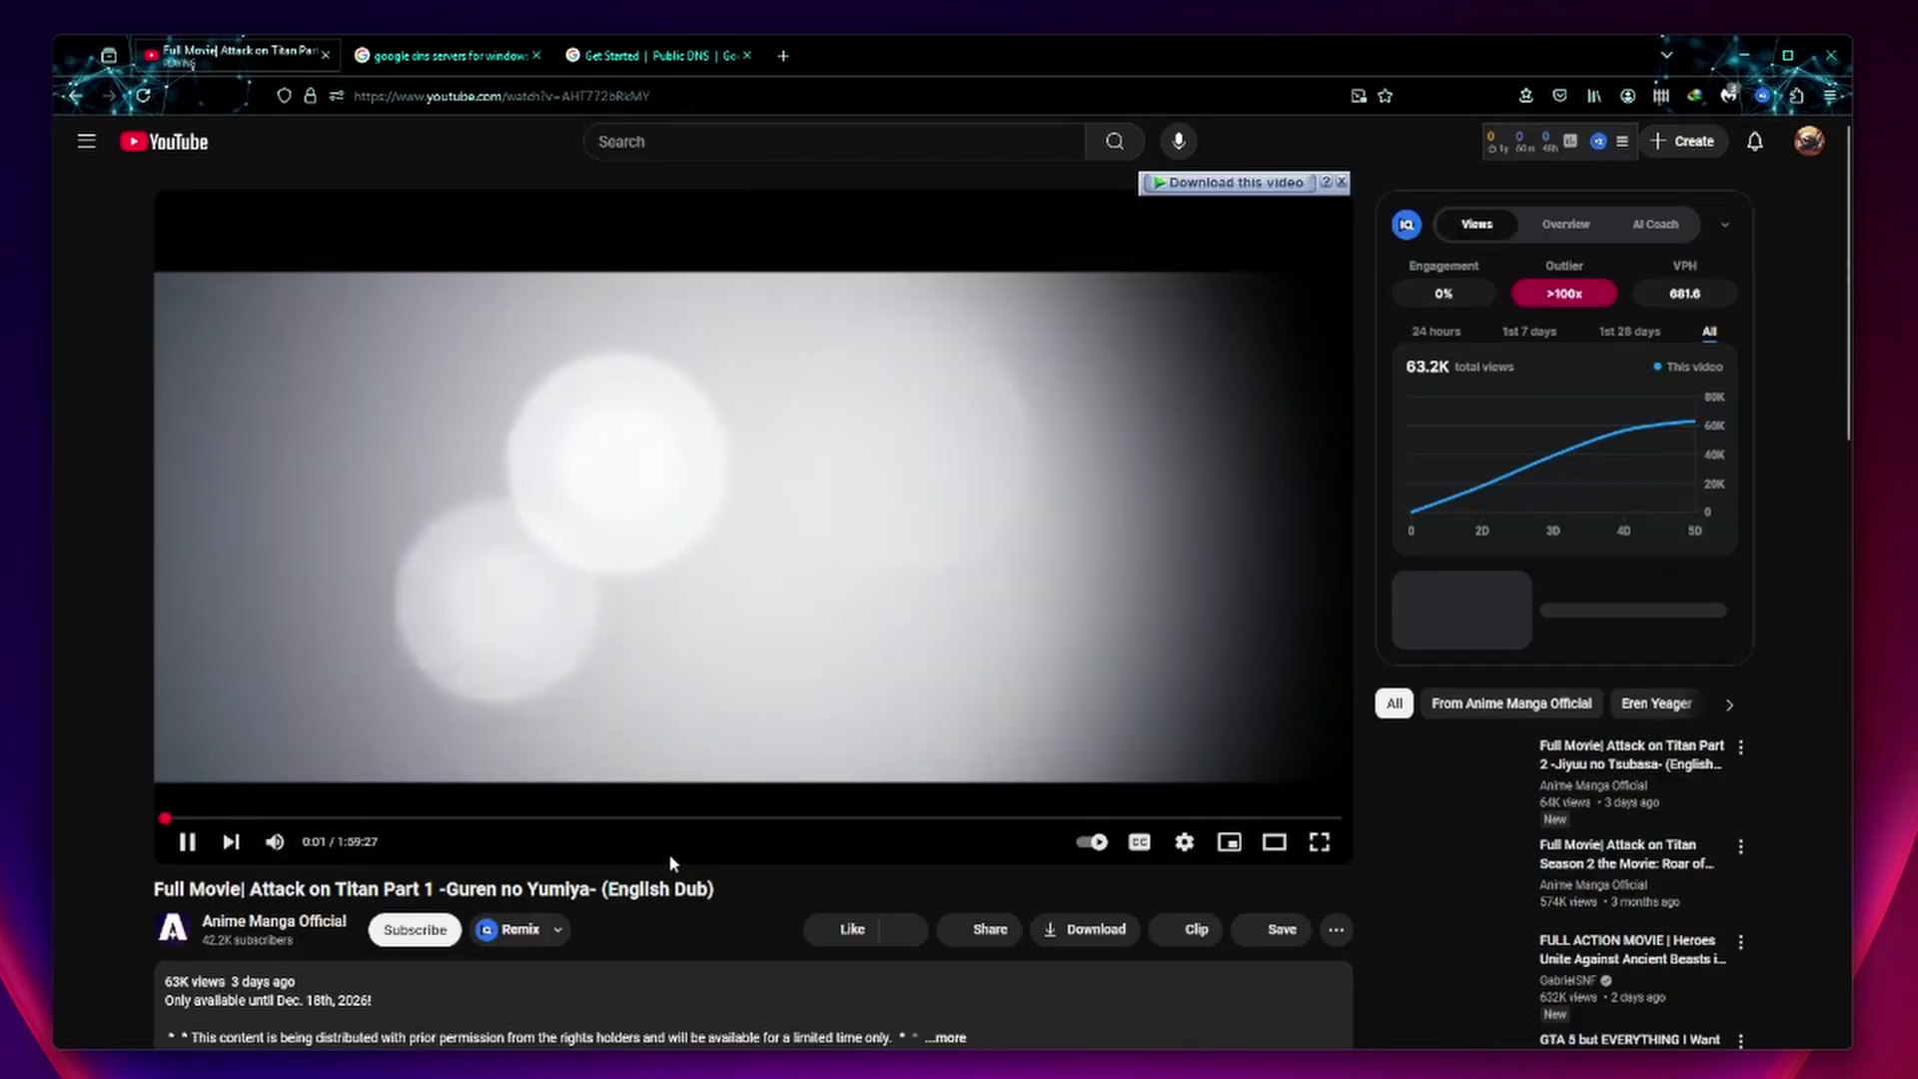
pyautogui.scroll(-1, 668, 853)
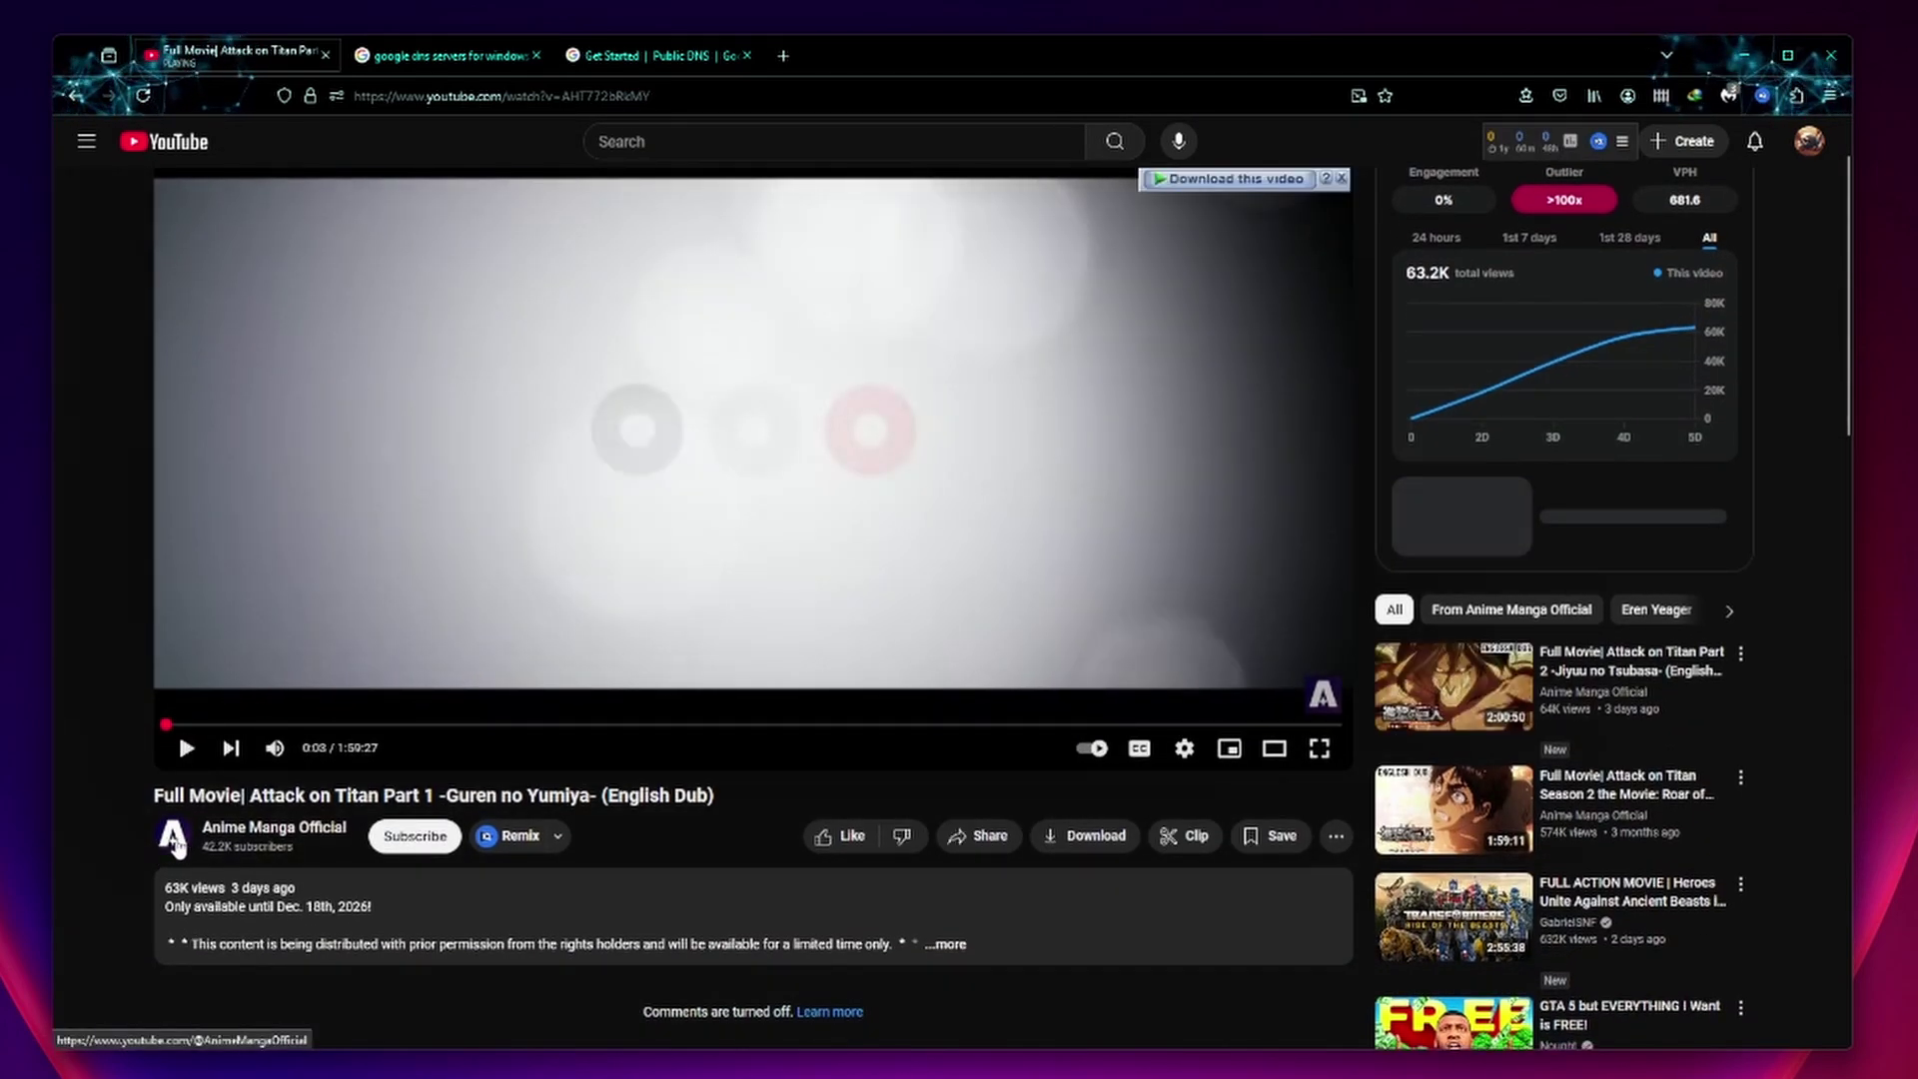
pyautogui.scroll(1, 175, 844)
pyautogui.click(170, 142)
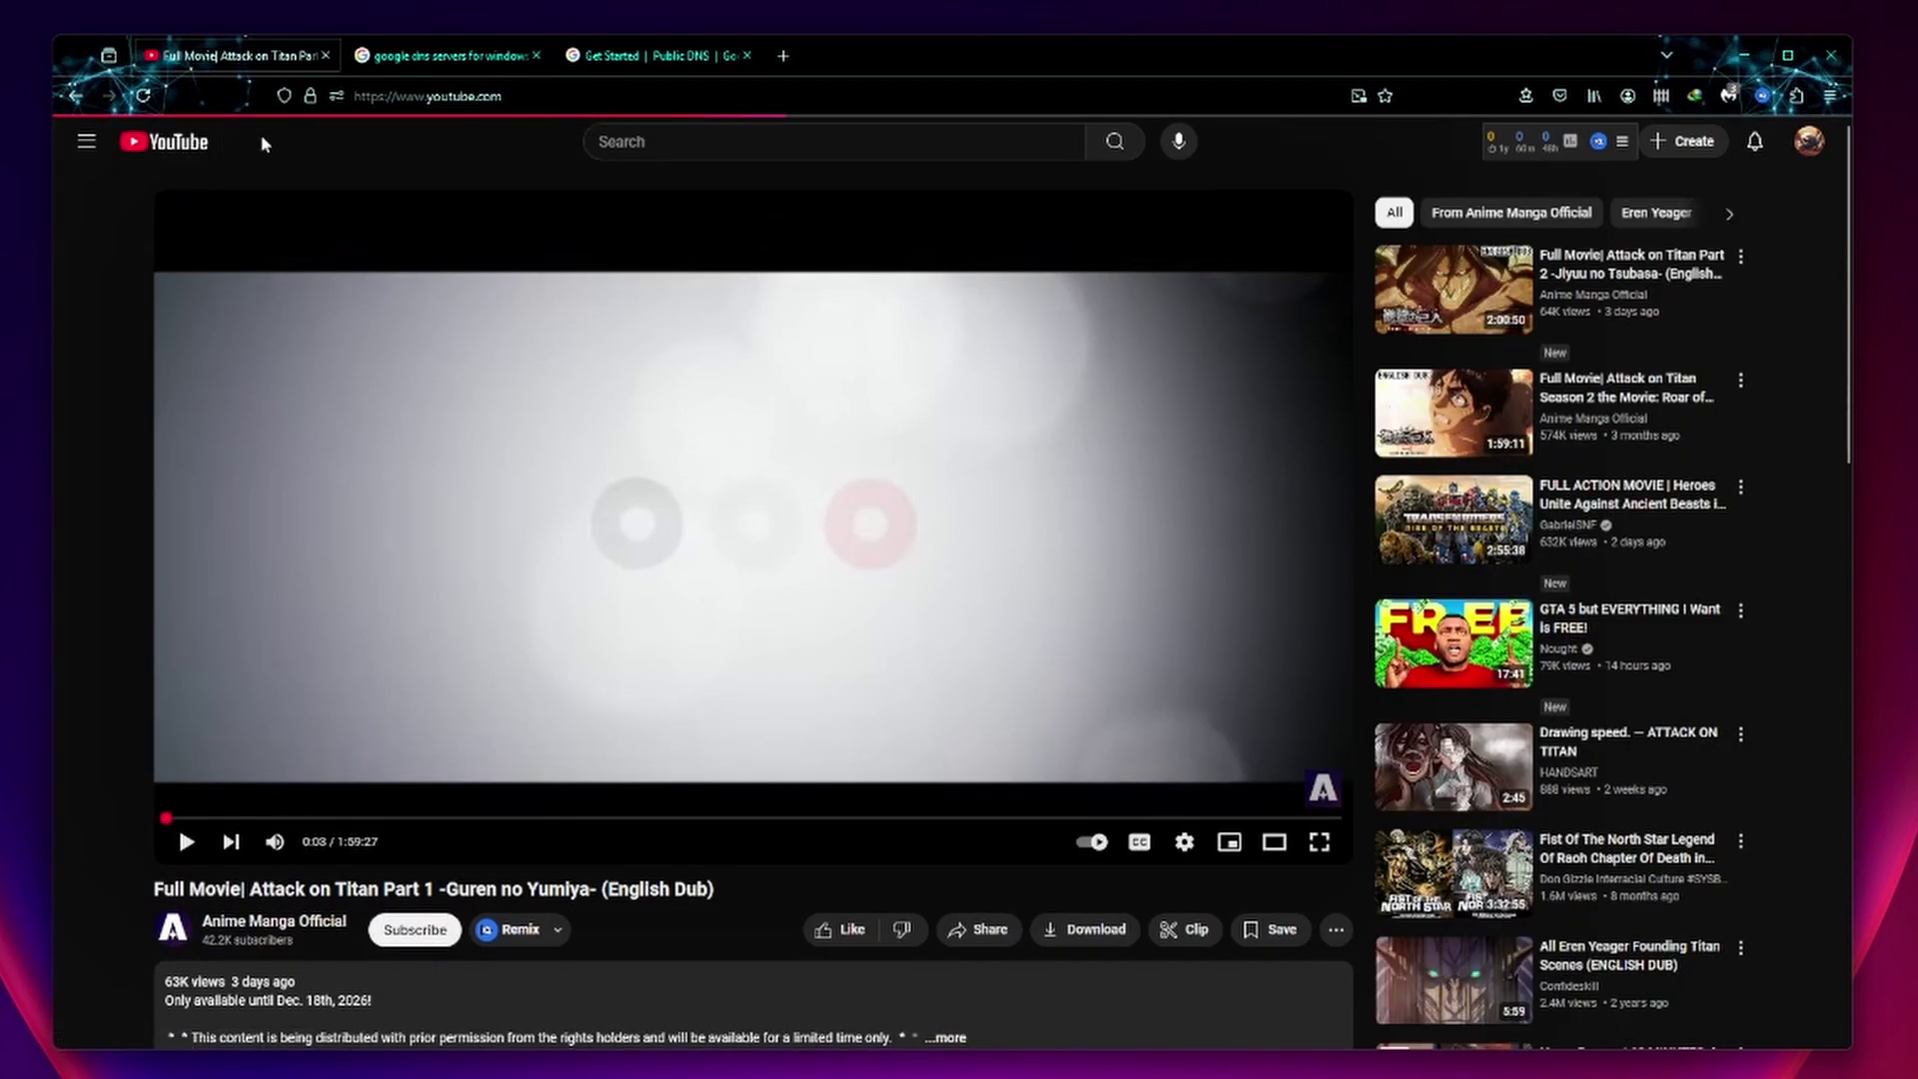